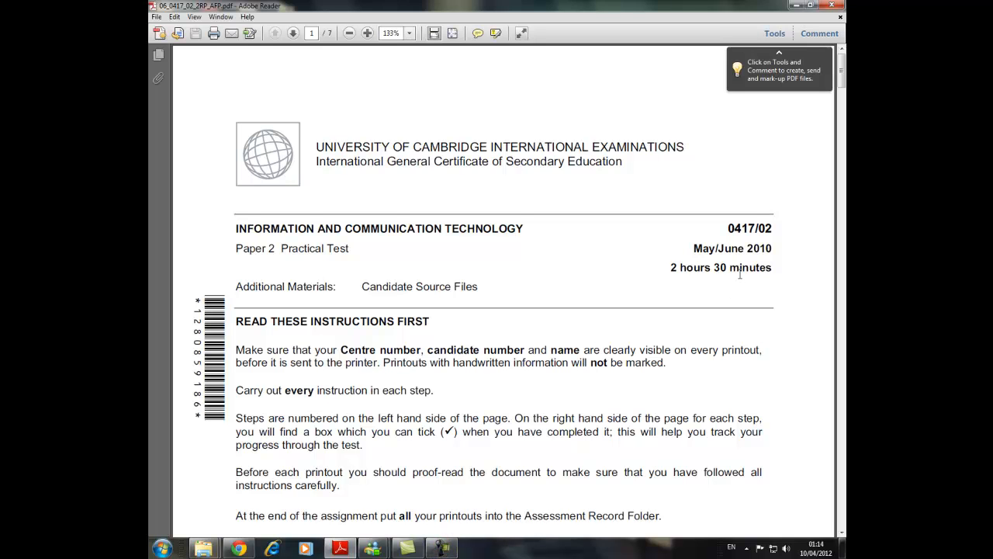
# Read the e-mail tasks 1 to 4 on page 2 of the exam paper, glancing at the source files folder.
pyautogui.scroll(-10, 725, 286)
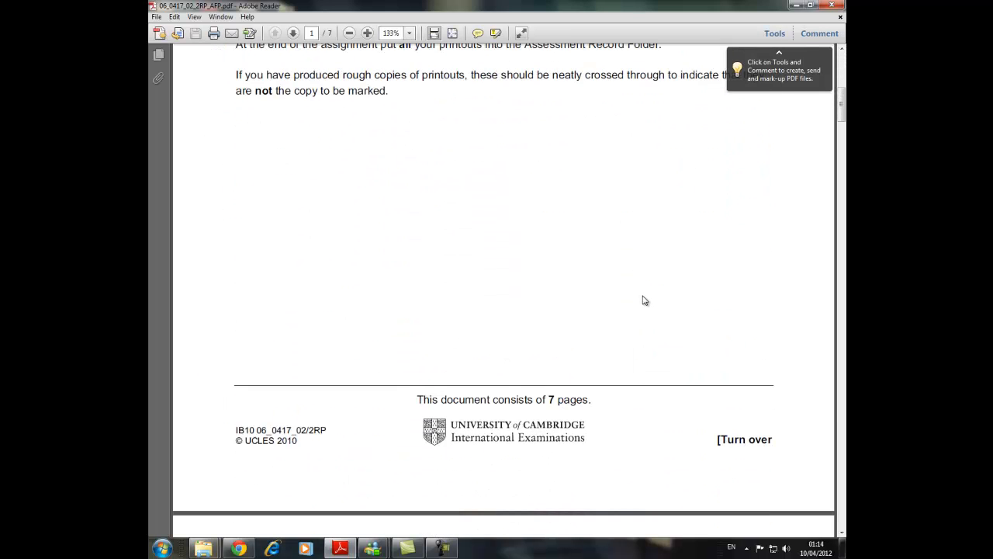
pyautogui.scroll(-7, 643, 300)
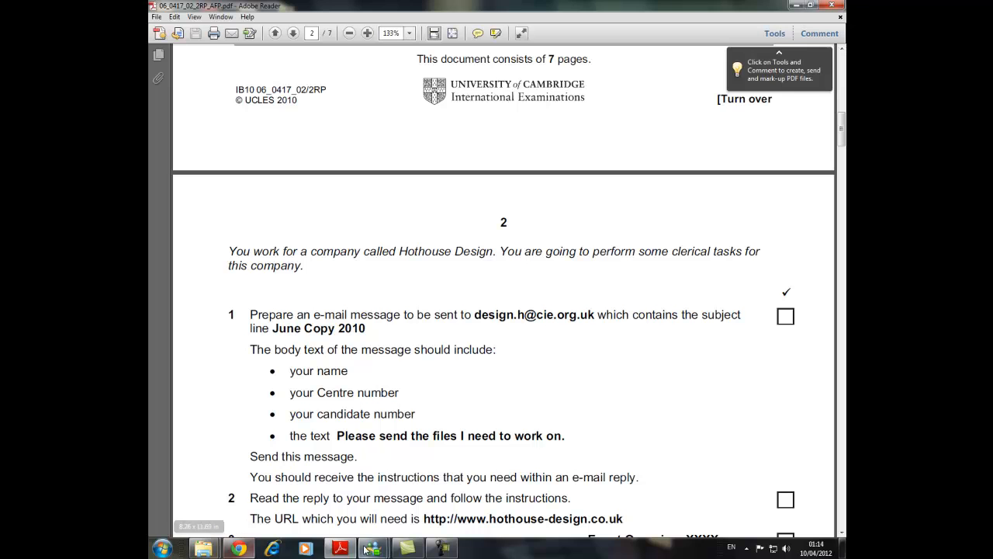
pyautogui.moveTo(203, 548)
pyautogui.click(322, 496)
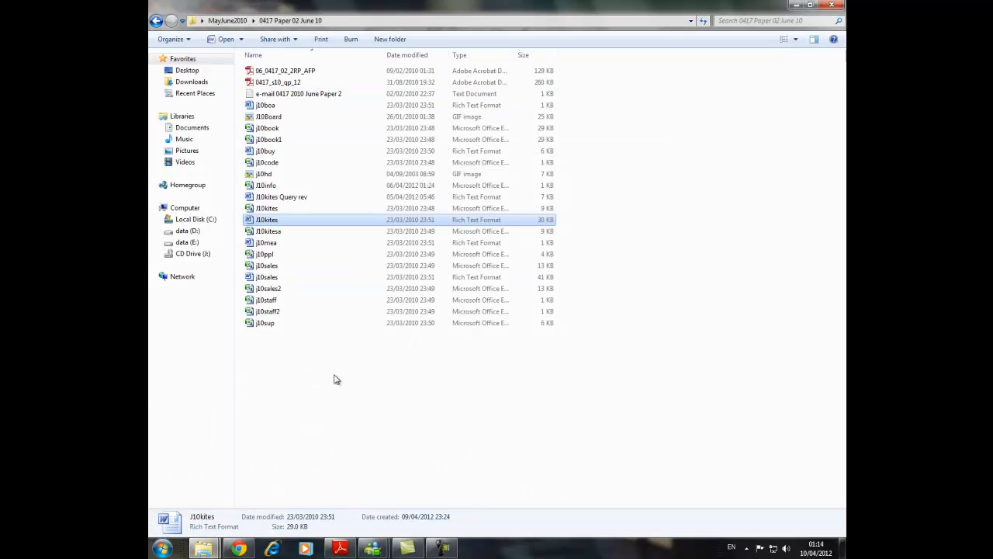
pyautogui.click(442, 549)
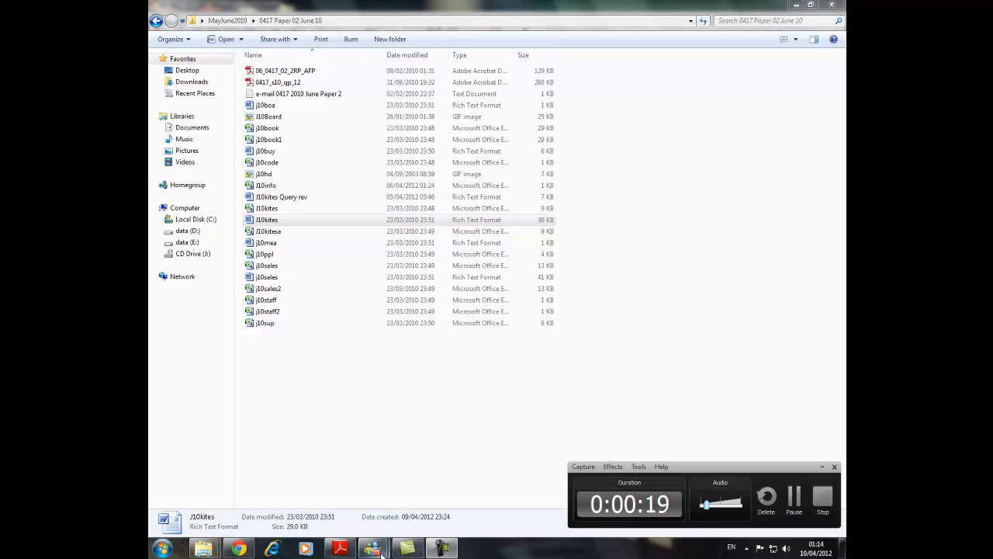
pyautogui.click(408, 549)
pyautogui.click(341, 549)
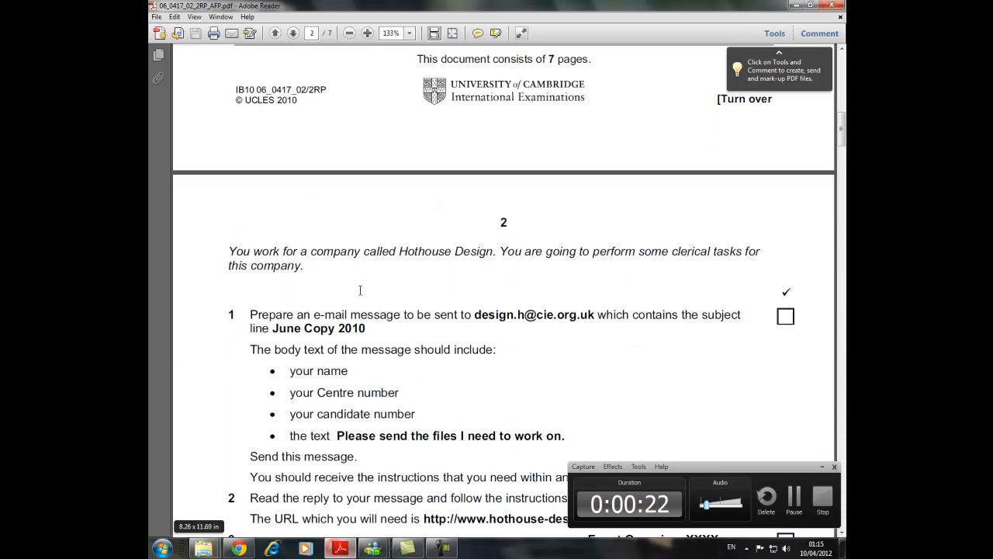
pyautogui.click(822, 466)
pyautogui.scroll(-3, 188, 203)
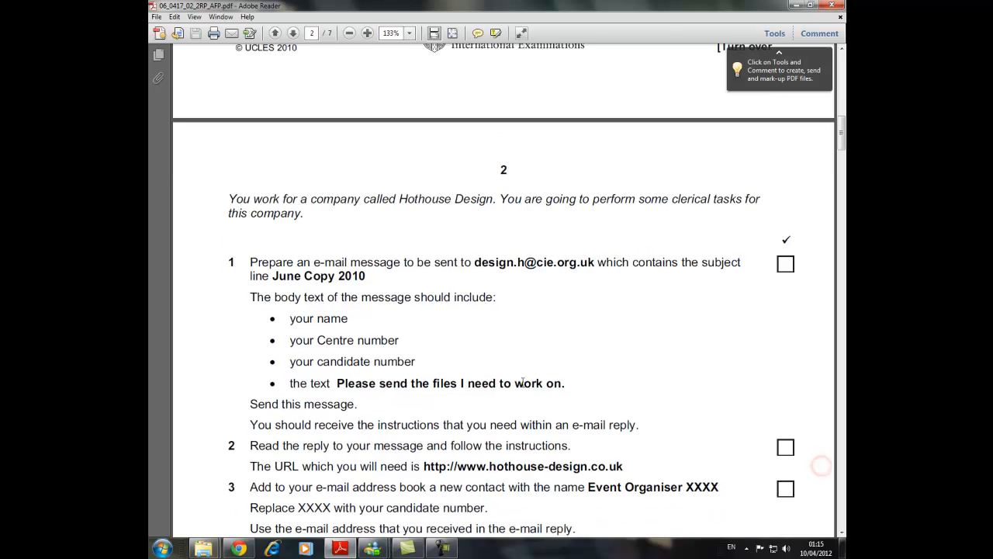
pyautogui.scroll(-3, 359, 224)
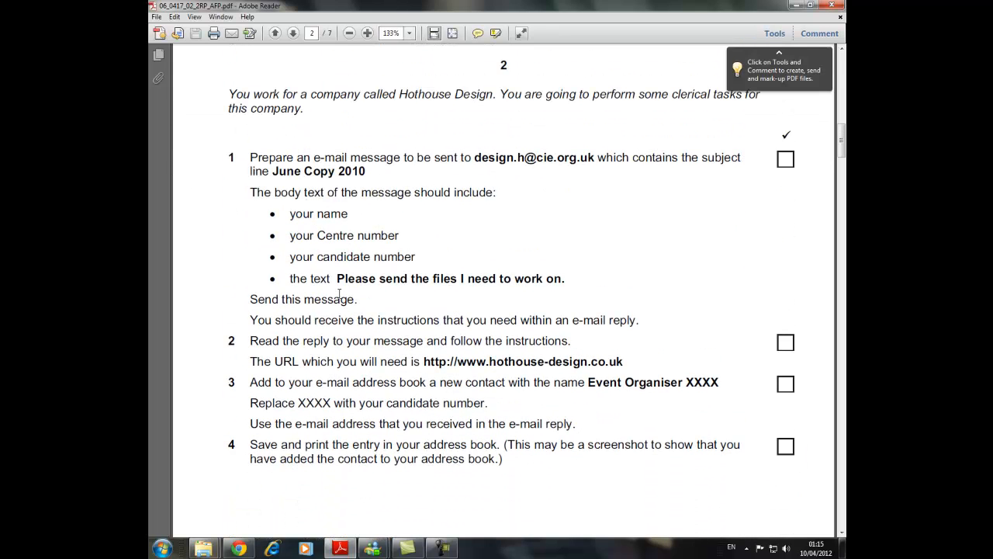
# View the 0417 Paper 02 June 10 folder and read the document editing tasks from number 5 on page 3 of the exam paper.
pyautogui.click(203, 549)
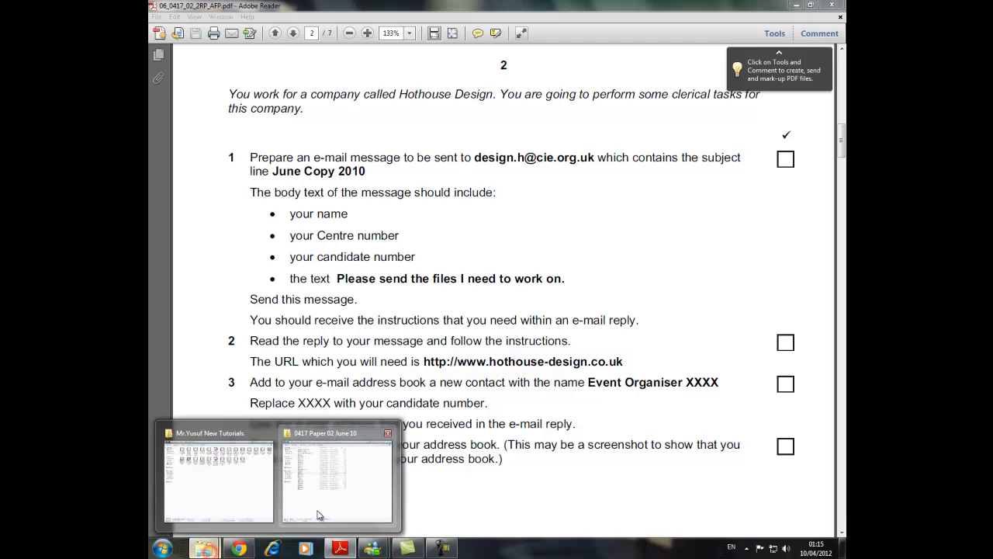
pyautogui.click(318, 515)
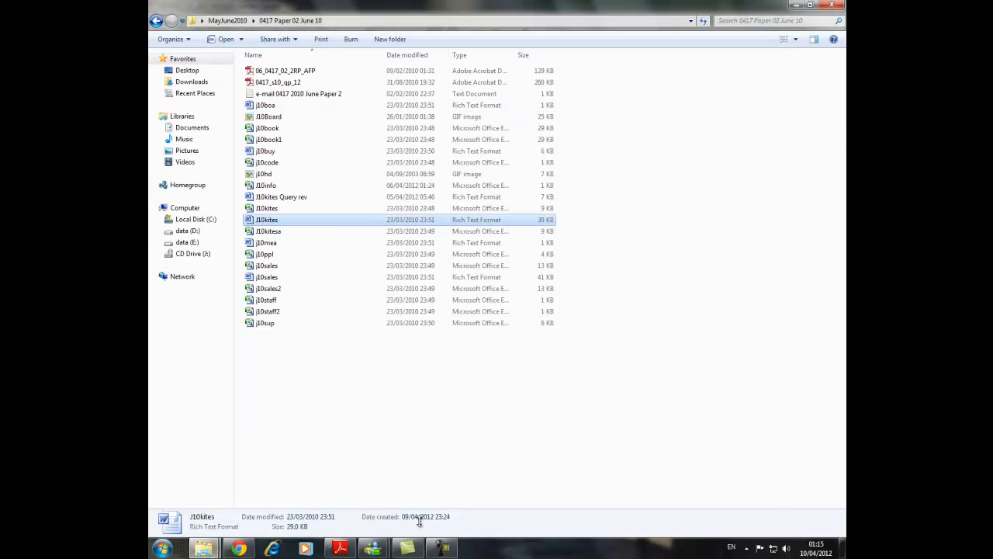
pyautogui.moveTo(418, 551)
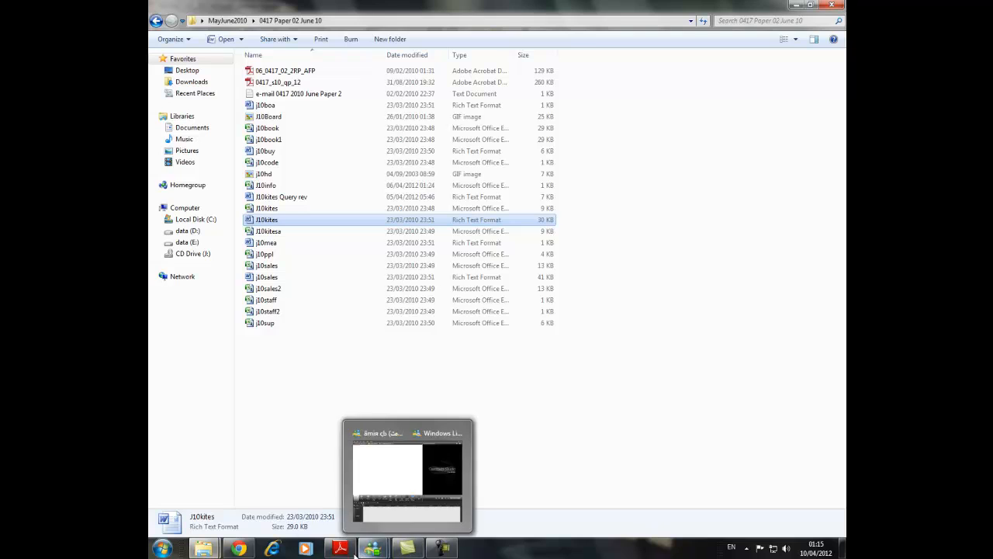
pyautogui.click(340, 550)
pyautogui.scroll(-6, 382, 331)
pyautogui.scroll(-5, 381, 331)
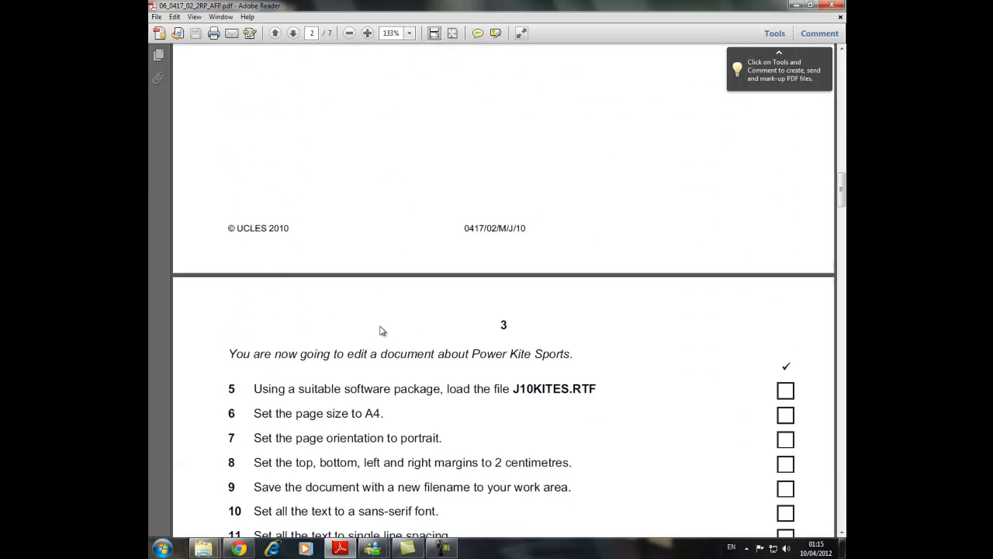
pyautogui.moveTo(251, 259); pyautogui.dragTo(211, 253)
pyautogui.click(332, 307)
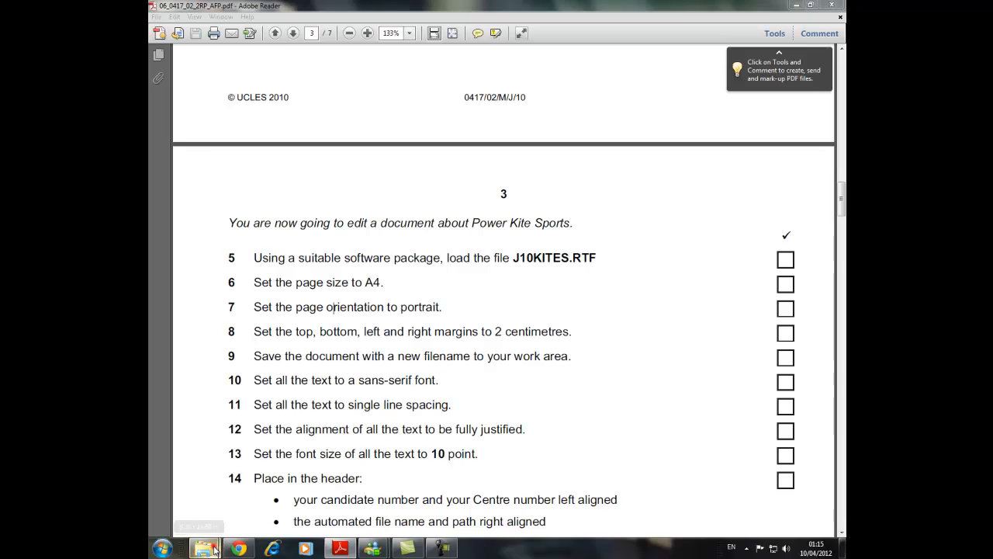
# View the source files in the 0417 Paper 02 June 10 folder and start Microsoft Word.
pyautogui.moveTo(203, 549)
pyautogui.click(346, 505)
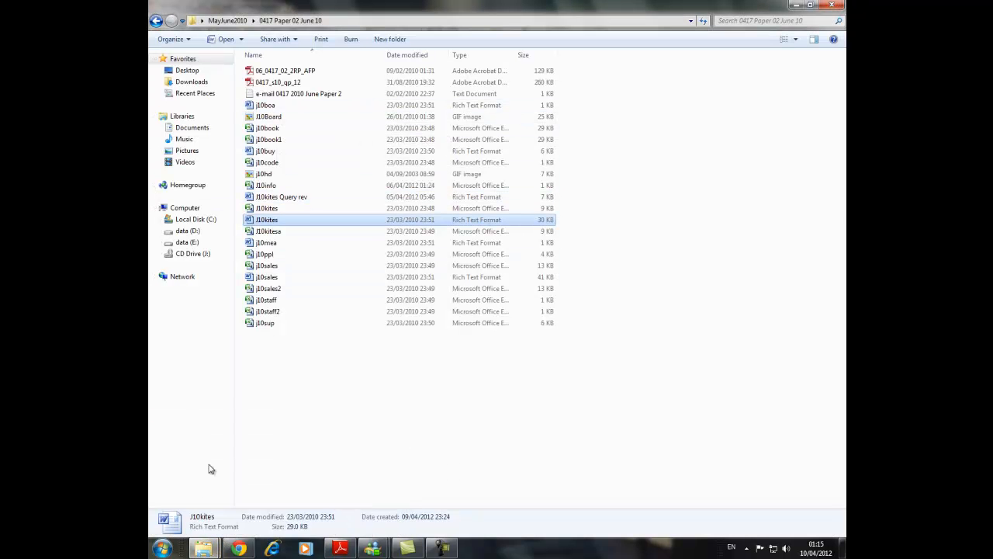
pyautogui.click(161, 548)
pyautogui.click(211, 282)
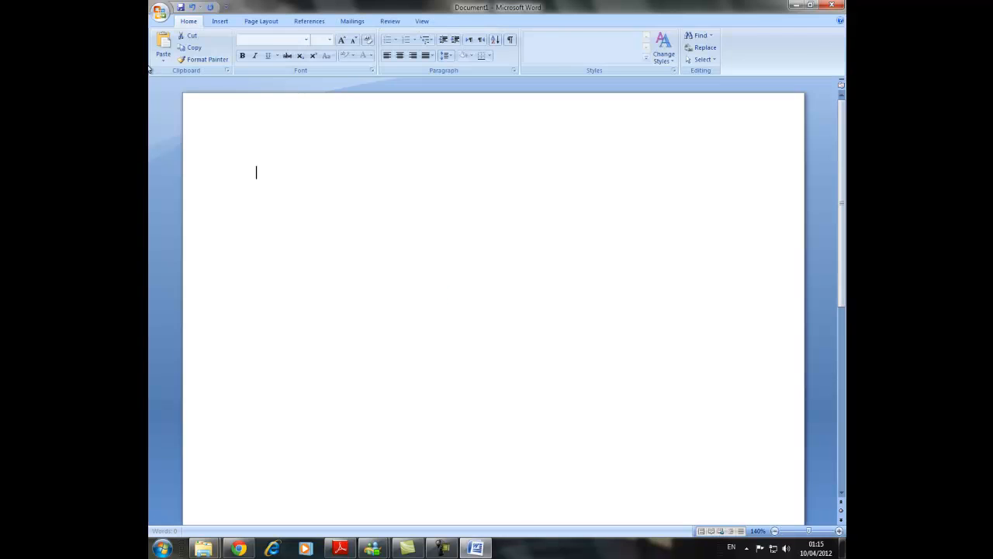
# Open the J10kites rich text file from the 0417 Paper 02 June 10 folder inside MayJune2010 on the Desktop.
pyautogui.click(164, 19)
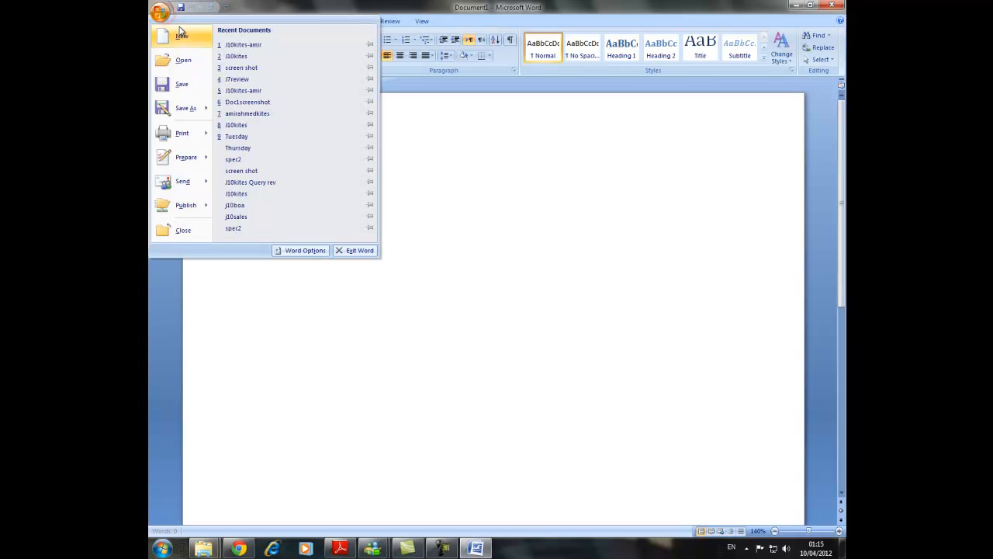
pyautogui.click(178, 60)
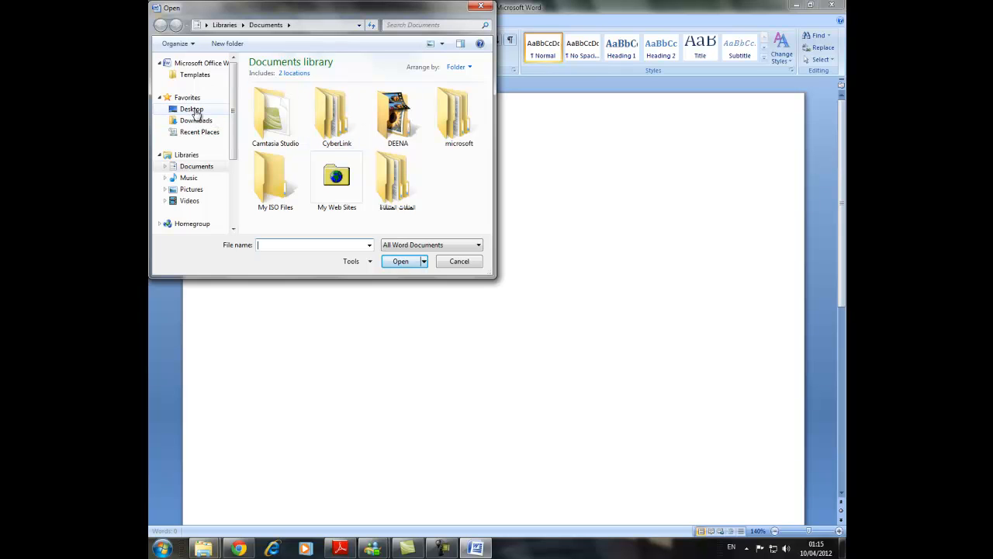
pyautogui.click(194, 109)
pyautogui.moveTo(485, 98); pyautogui.dragTo(487, 170)
pyautogui.doubleClick(324, 141)
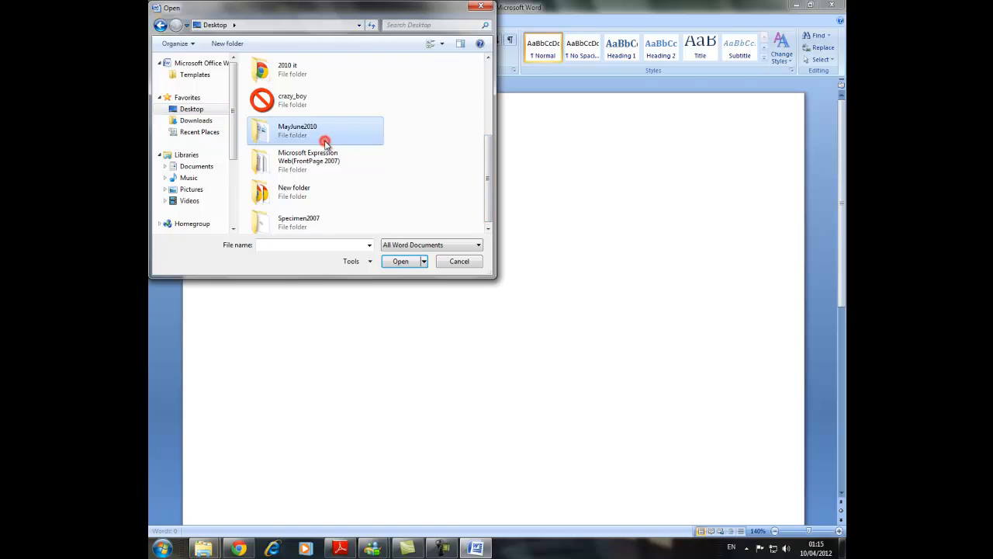
pyautogui.doubleClick(288, 76)
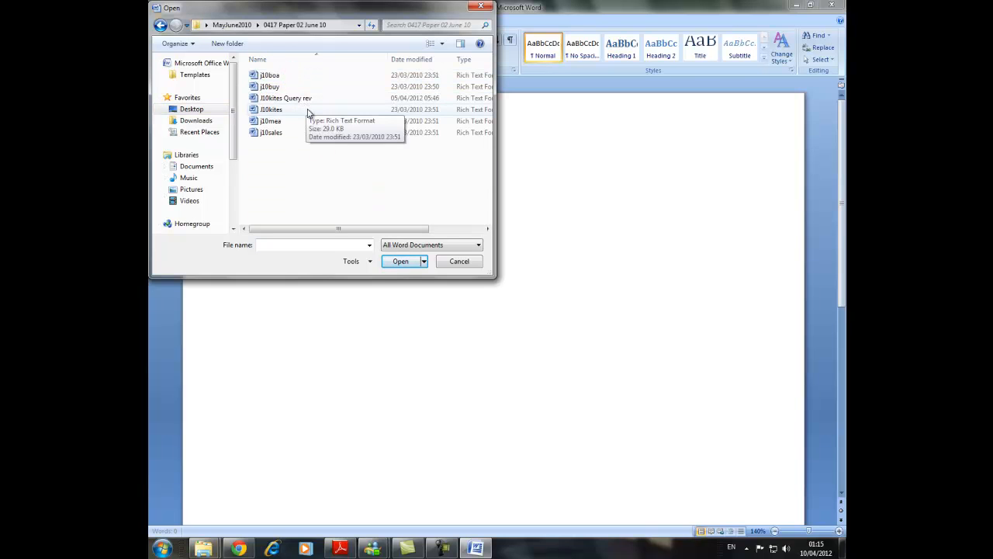
pyautogui.doubleClick(308, 111)
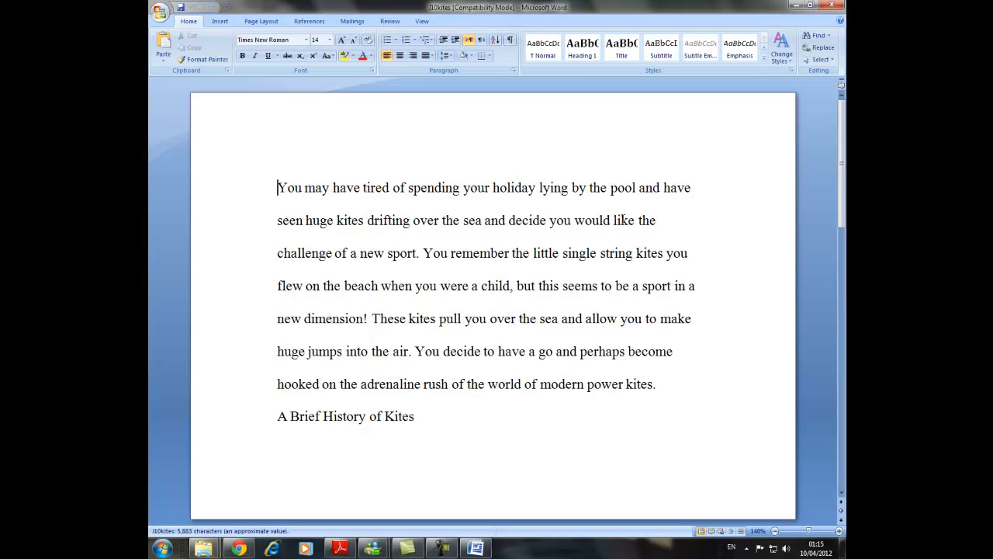
pyautogui.scroll(-2, 658, 406)
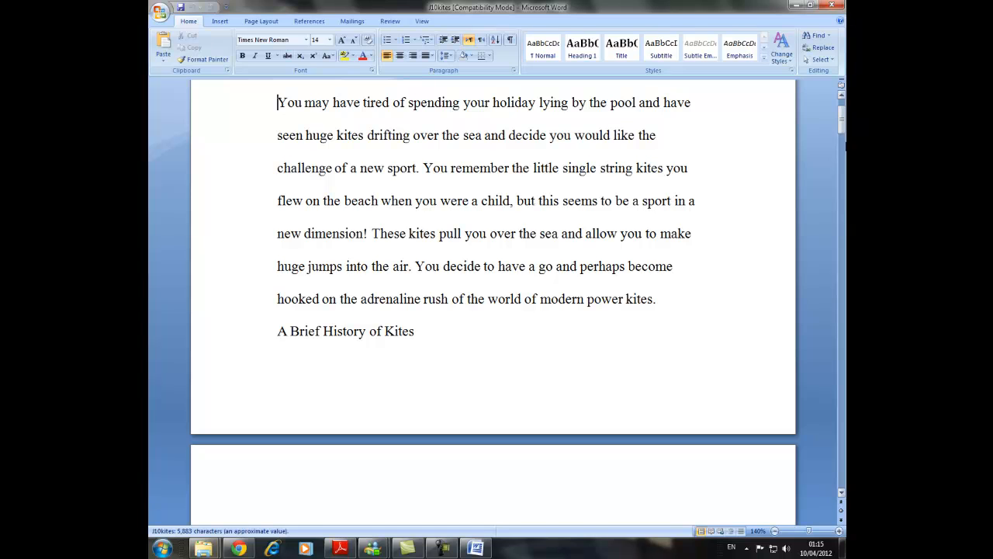
pyautogui.scroll(2, 463, 469)
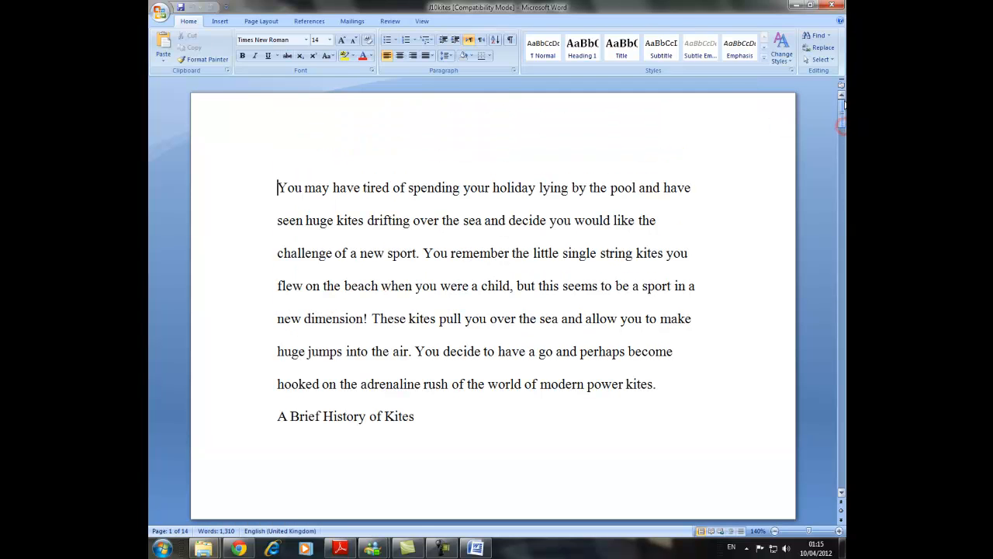
# Switch to the exam paper in Adobe Reader and read tasks 6 and 7 about page size and orientation.
pyautogui.click(345, 549)
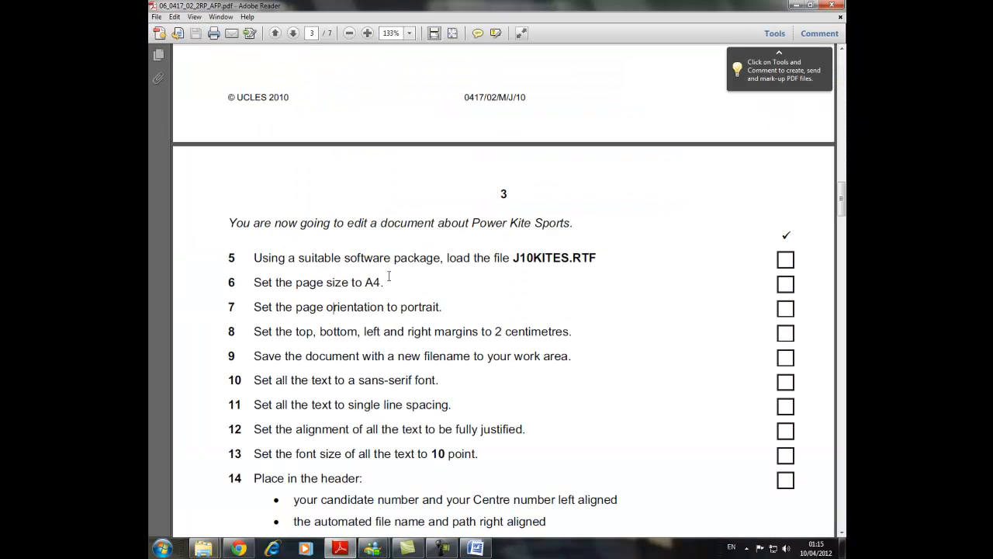
pyautogui.moveTo(337, 283); pyautogui.dragTo(240, 285)
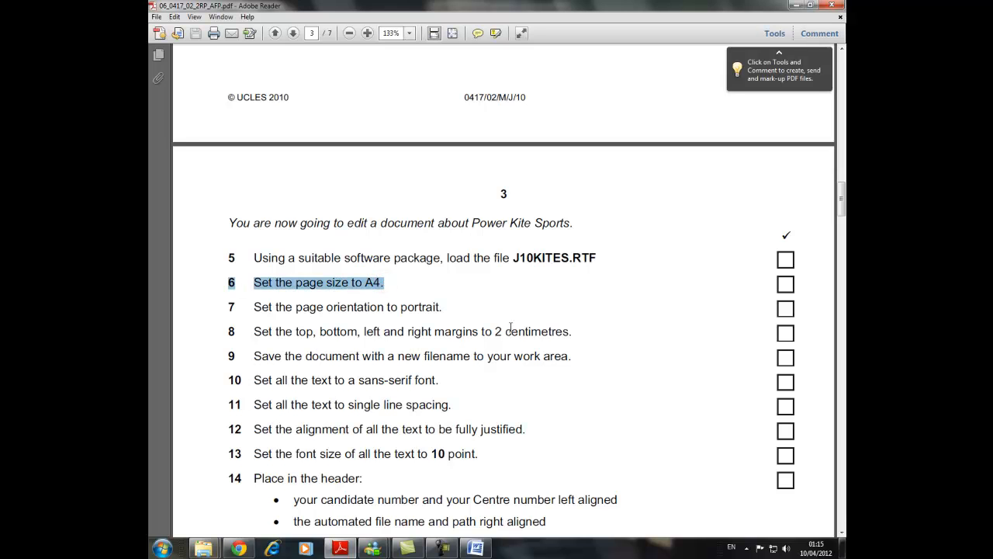
pyautogui.moveTo(444, 308); pyautogui.dragTo(292, 310)
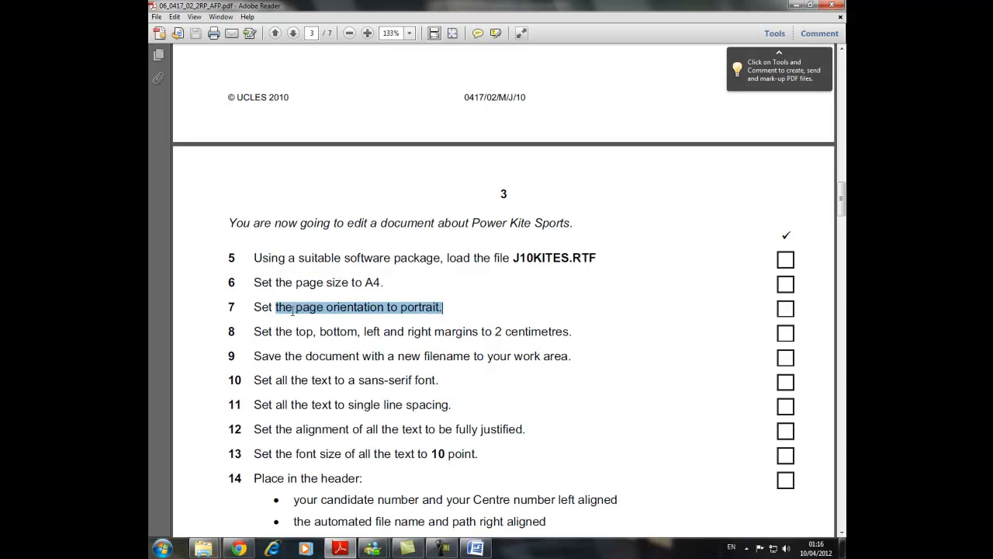
# In the J10kites document in Microsoft Word, set the top, bottom, left and right page margins to 2 cm.
pyautogui.click(476, 549)
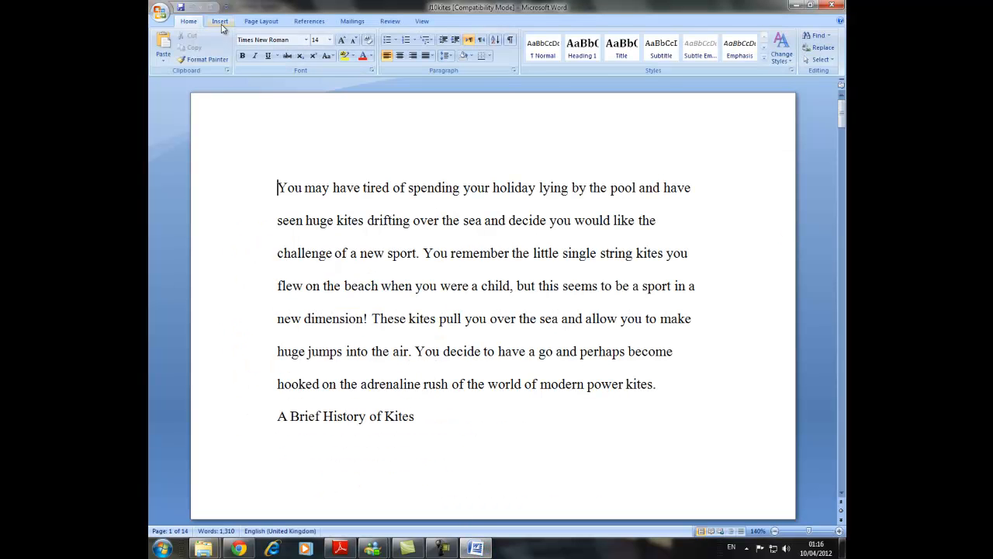
pyautogui.click(220, 22)
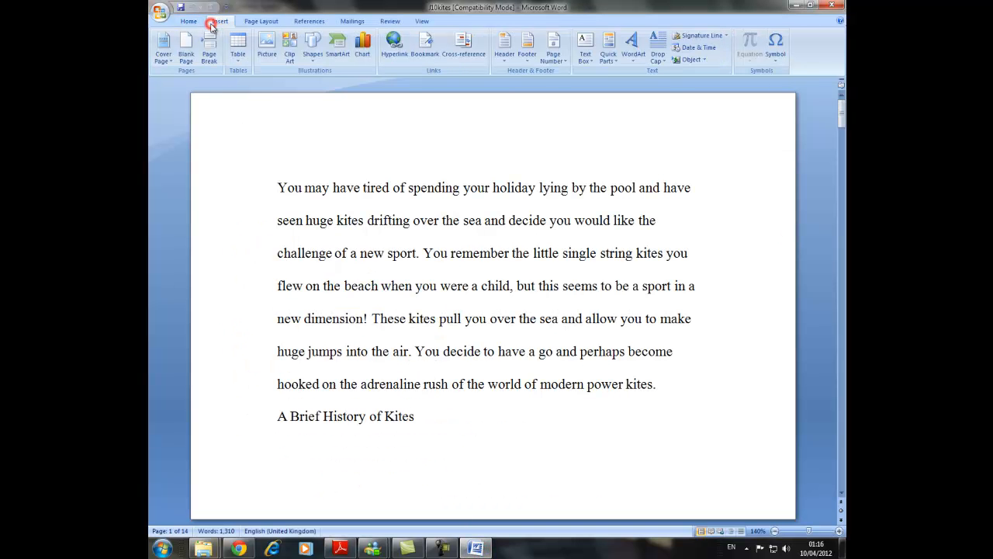
pyautogui.click(253, 22)
pyautogui.click(232, 47)
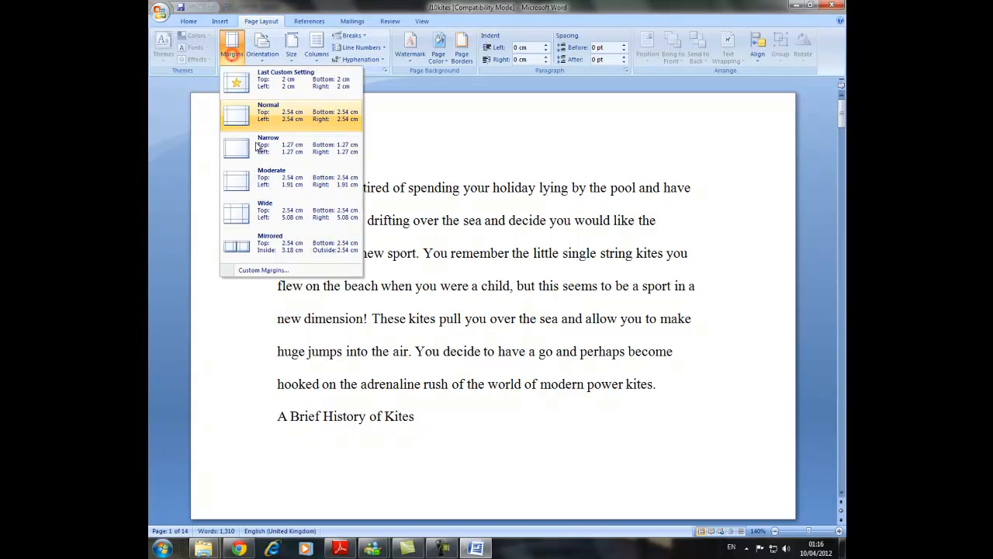
pyautogui.click(267, 269)
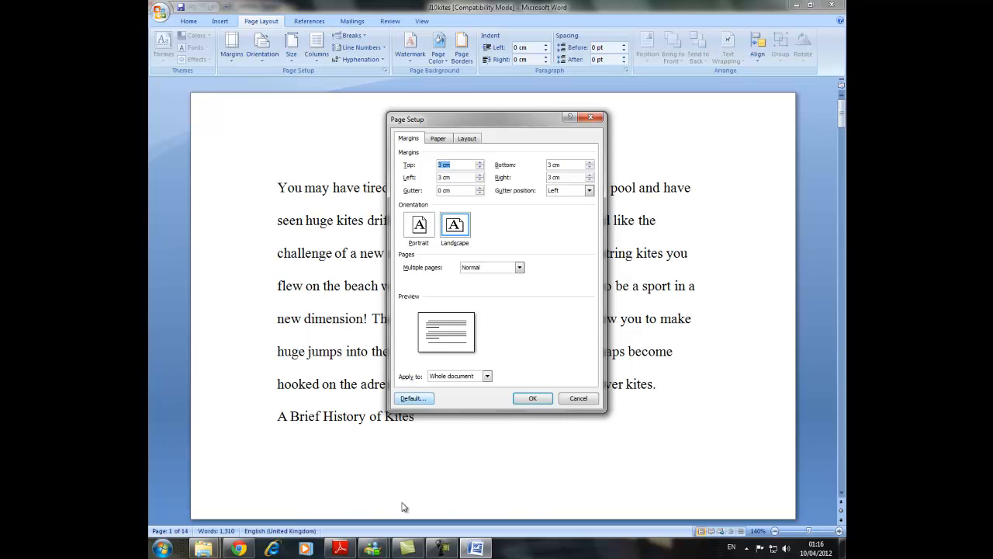
pyautogui.click(340, 548)
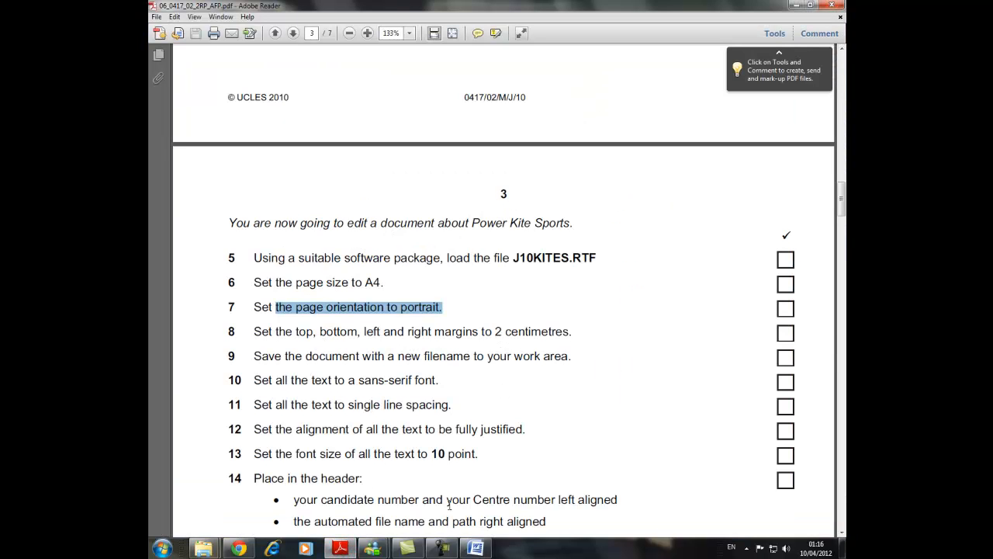
pyautogui.click(469, 548)
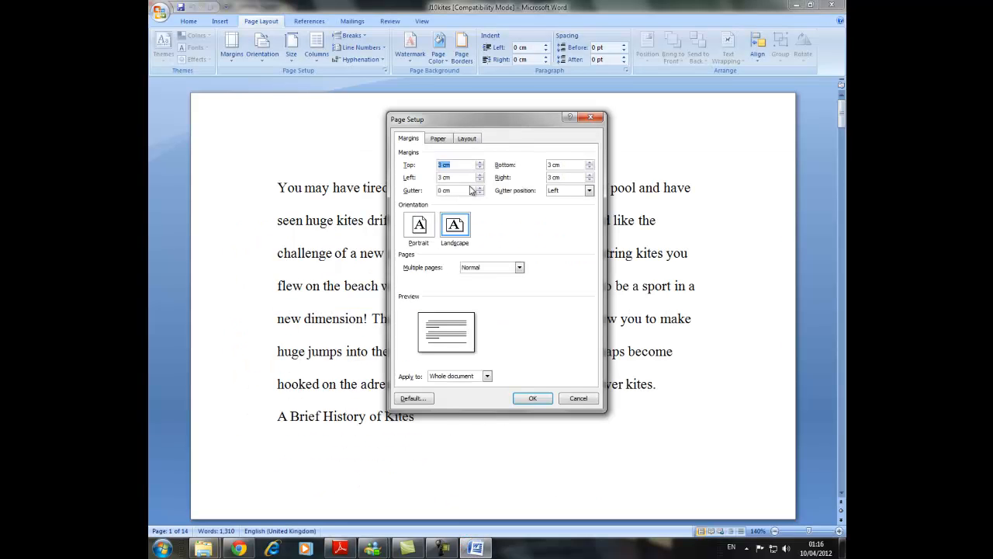
pyautogui.write('2')
pyautogui.press('Tab')
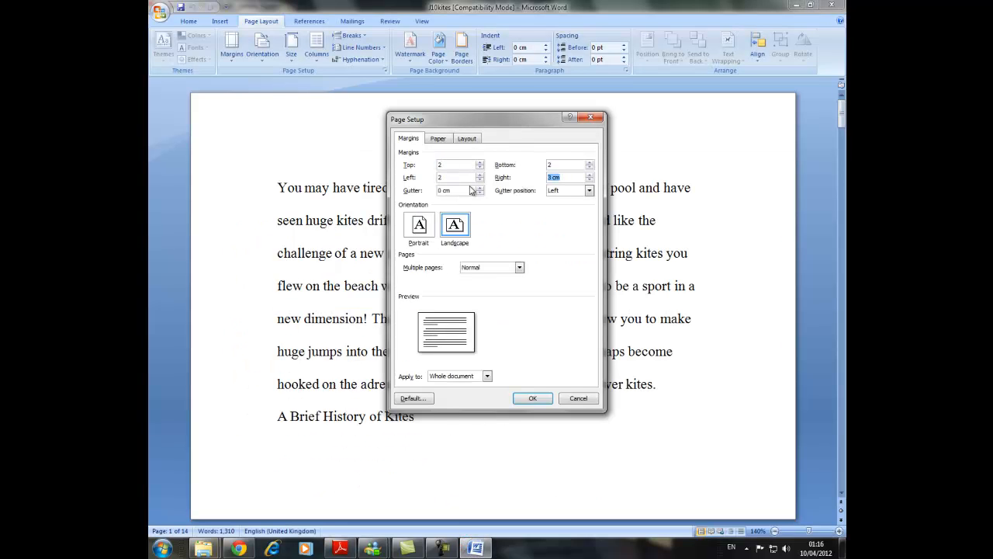
# Set the paper size to A4 for the whole document.
pyautogui.click(439, 139)
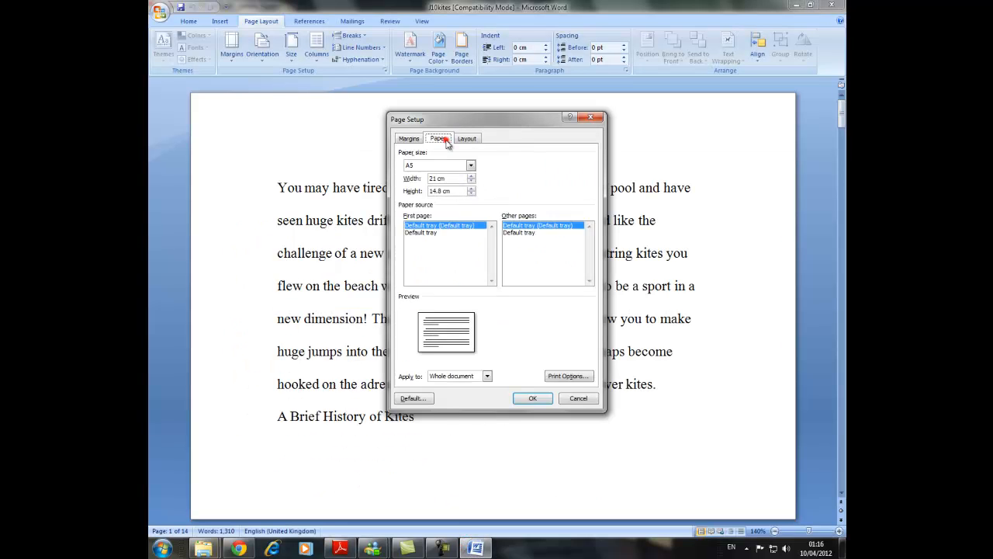
pyautogui.click(470, 166)
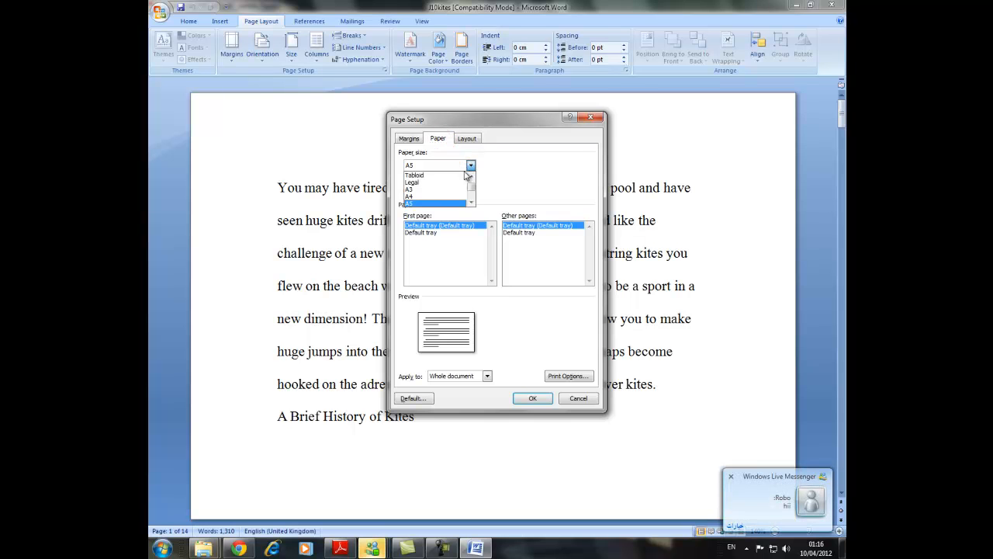
pyautogui.click(435, 196)
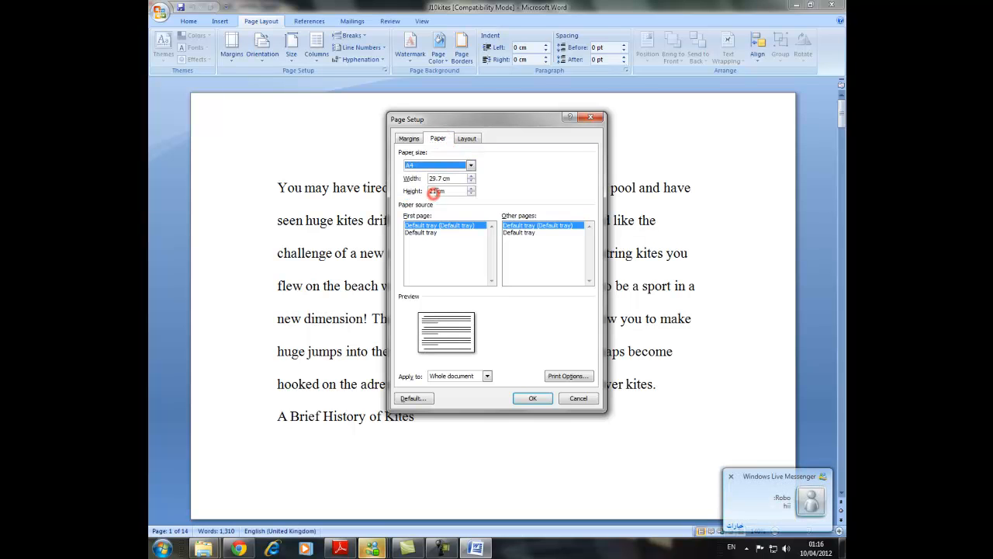
# Set the page orientation to portrait for the whole document and apply the page setup.
pyautogui.click(468, 138)
pyautogui.click(438, 139)
pyautogui.click(409, 138)
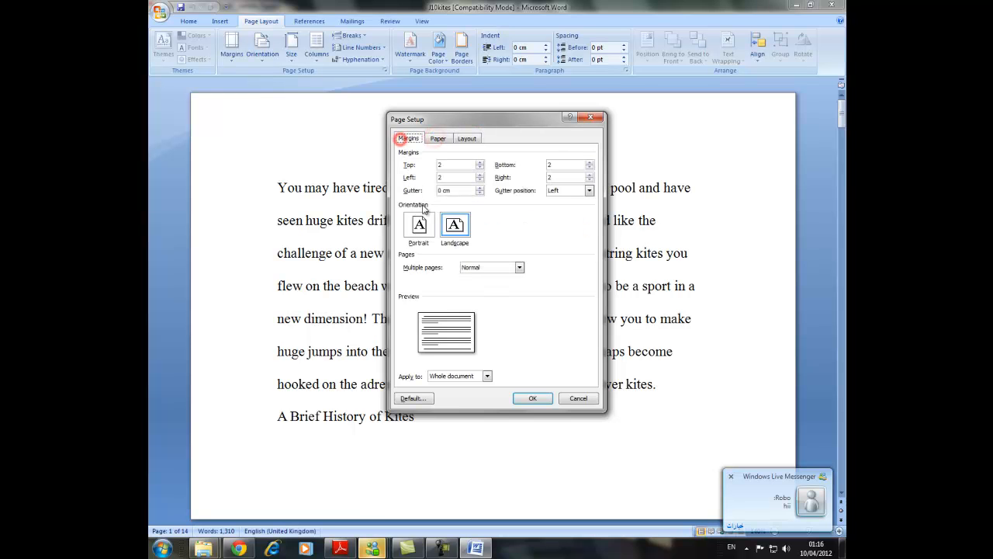
pyautogui.click(419, 225)
pyautogui.click(531, 397)
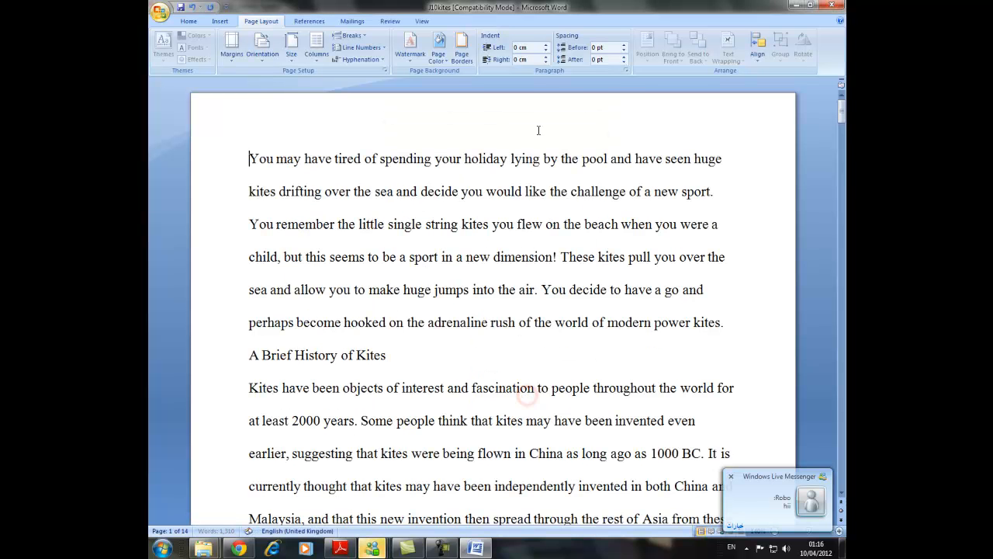
# Check task 9 in the exam paper in Adobe Reader and save the Word document to the Desktop as J10kites followed by the candidate's name, in Word Document format.
pyautogui.click(340, 548)
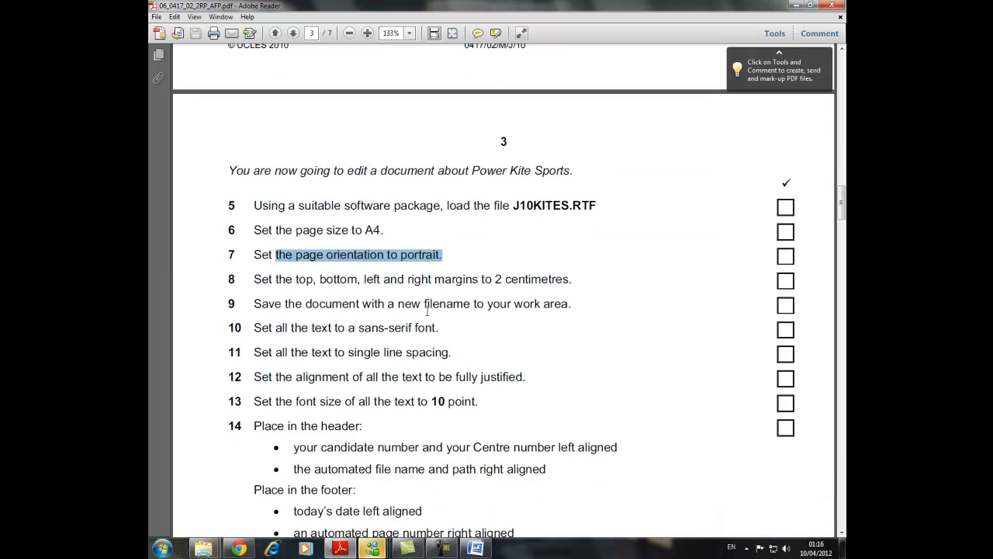
pyautogui.click(485, 549)
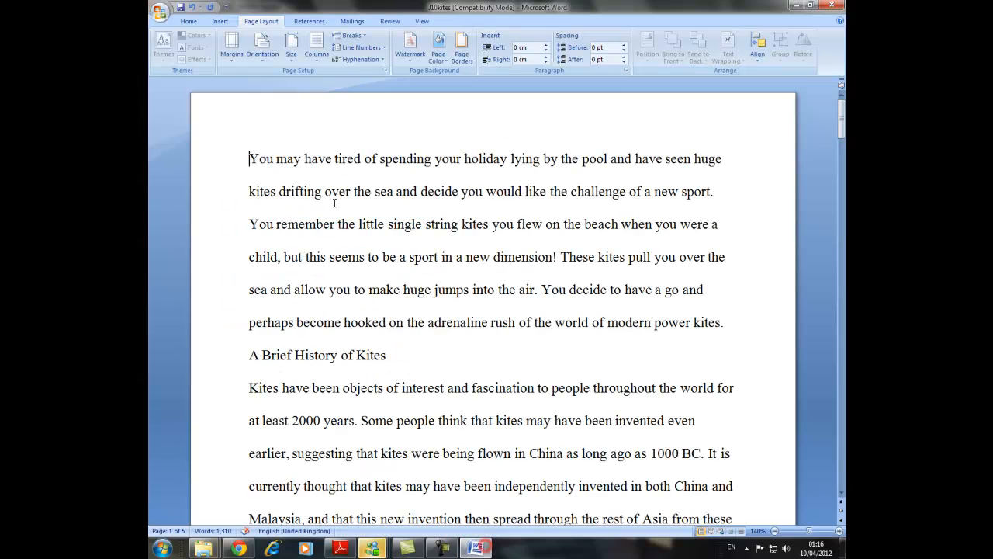
pyautogui.click(161, 11)
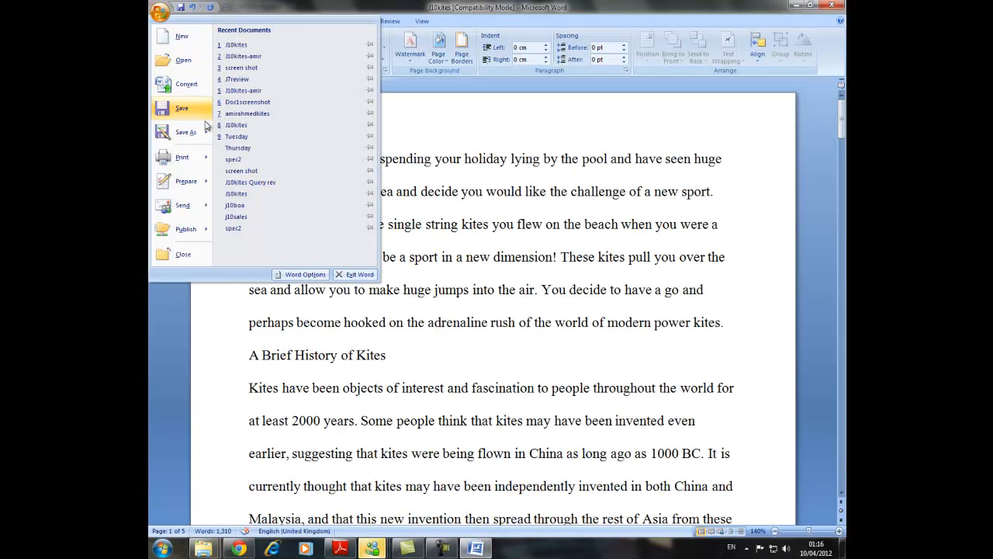
pyautogui.moveTo(184, 132)
pyautogui.click(241, 52)
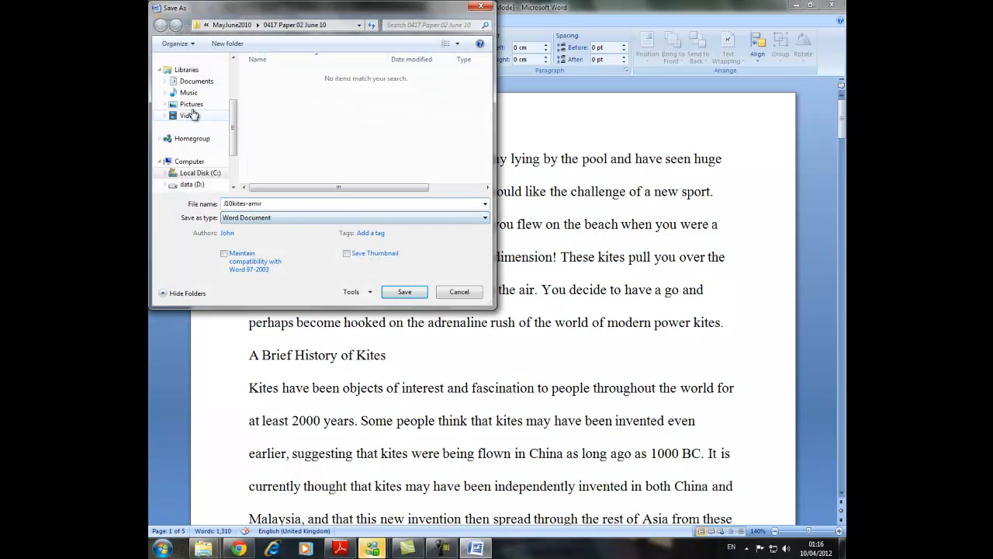
pyautogui.moveTo(230, 124); pyautogui.dragTo(231, 86)
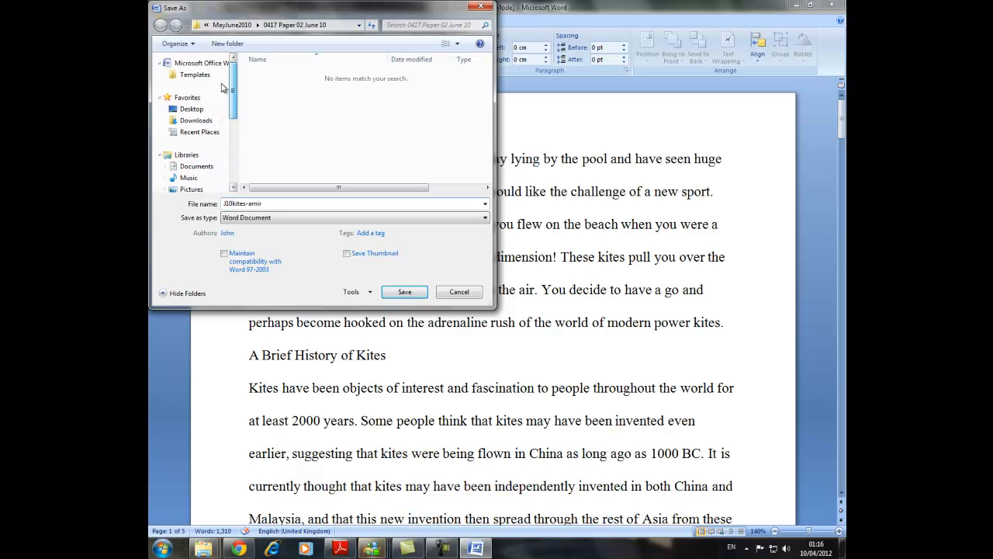
pyautogui.click(191, 109)
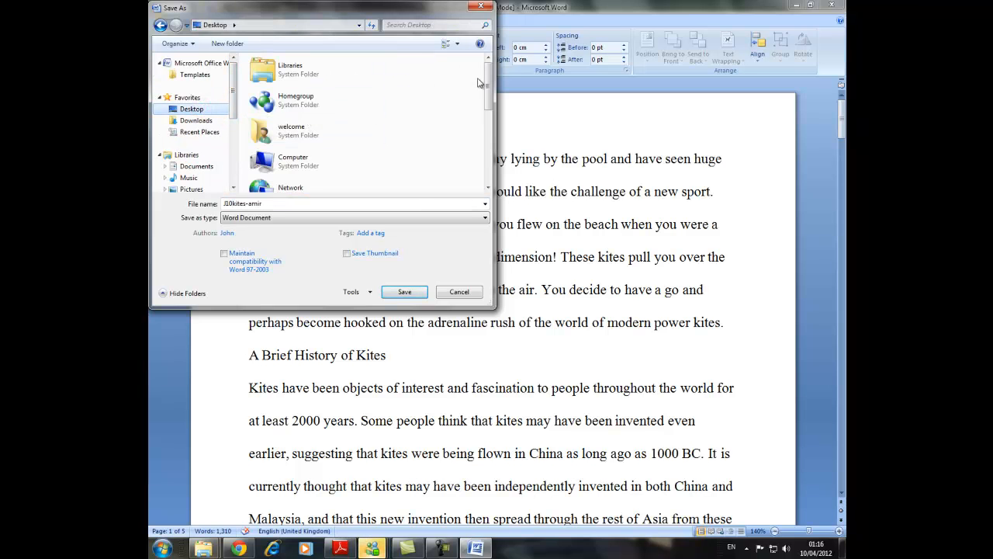
pyautogui.click(404, 292)
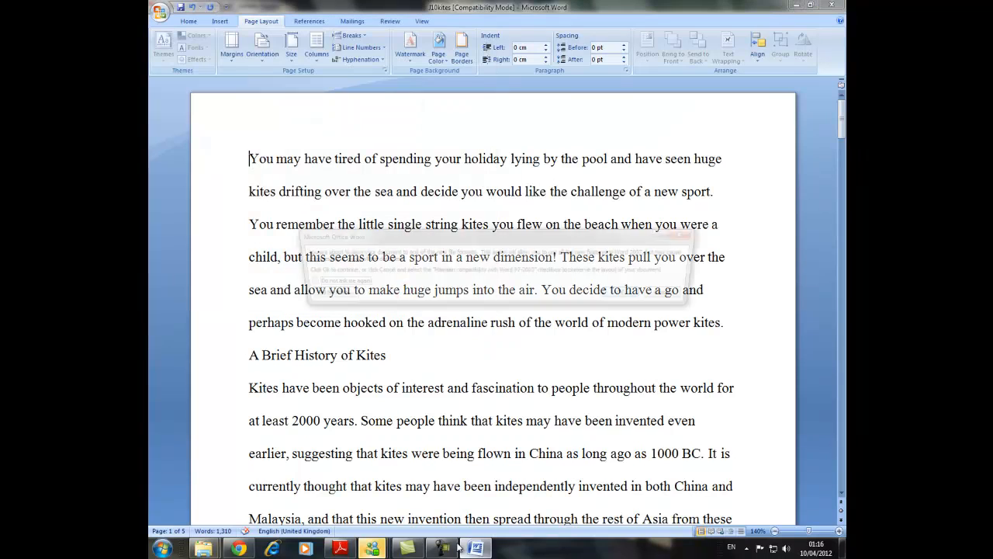
pyautogui.click(638, 295)
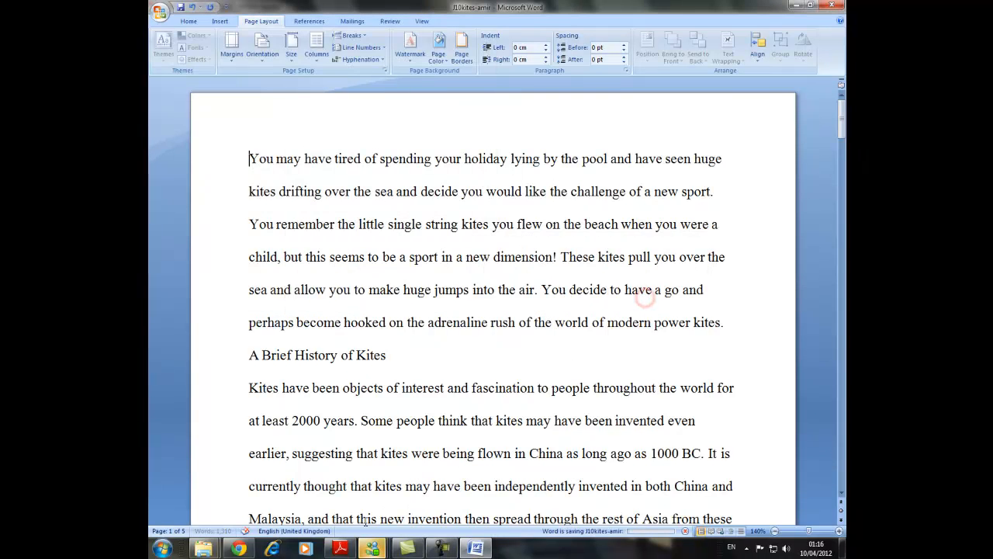
# Check task 10 in the exam paper in Adobe Reader and set all the text of the Word document to the Arial (Body) font.
pyautogui.click(342, 549)
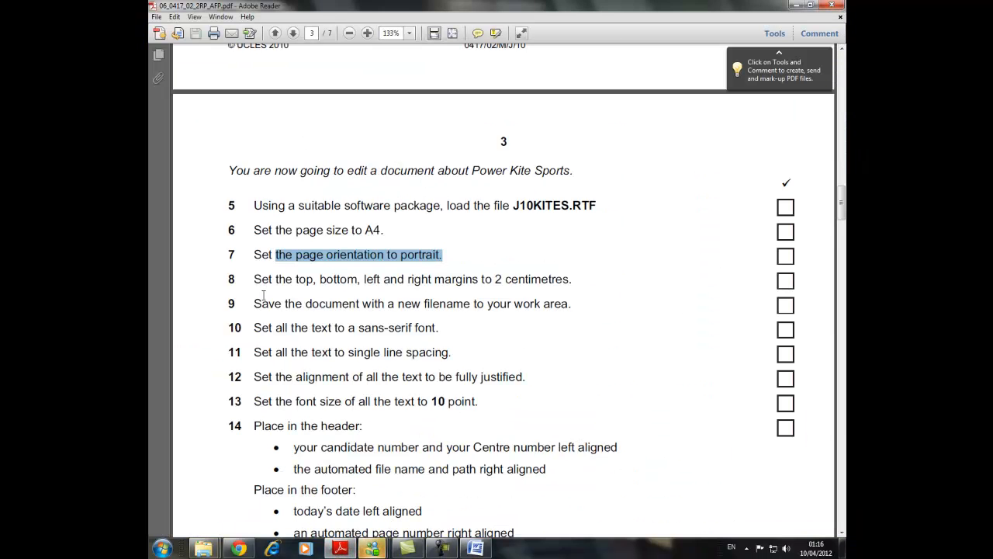
pyautogui.scroll(-1, 270, 303)
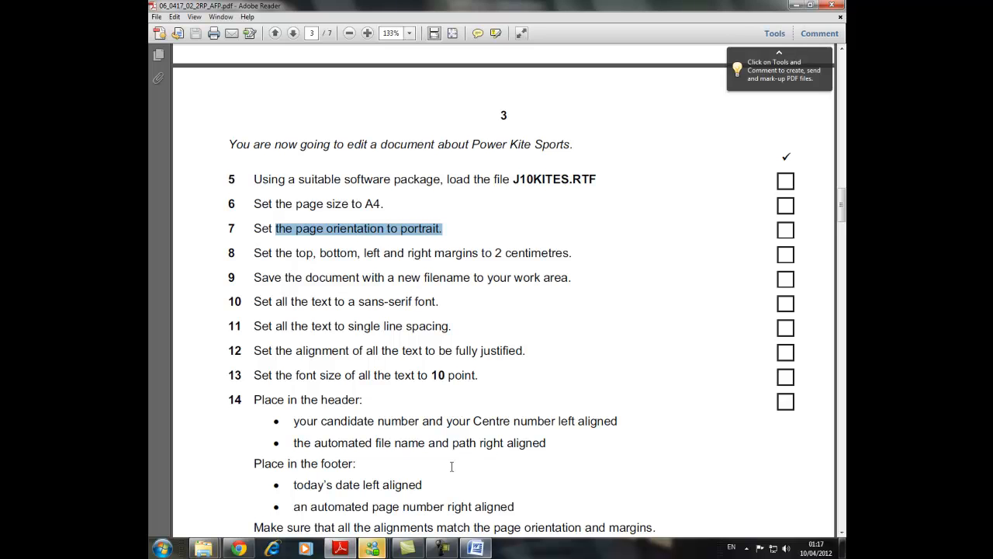
pyautogui.click(481, 548)
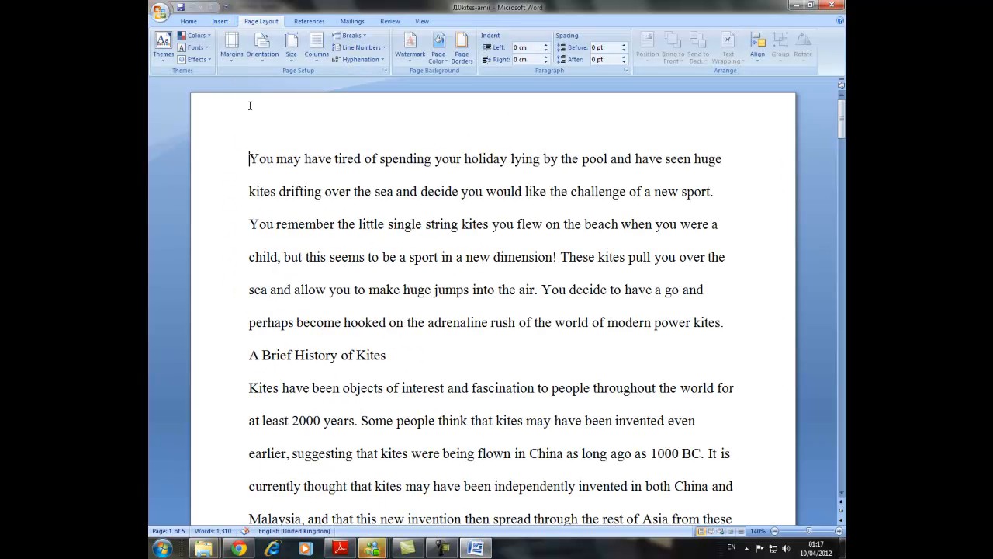
pyautogui.moveTo(249, 156); pyautogui.dragTo(667, 555)
pyautogui.click(218, 21)
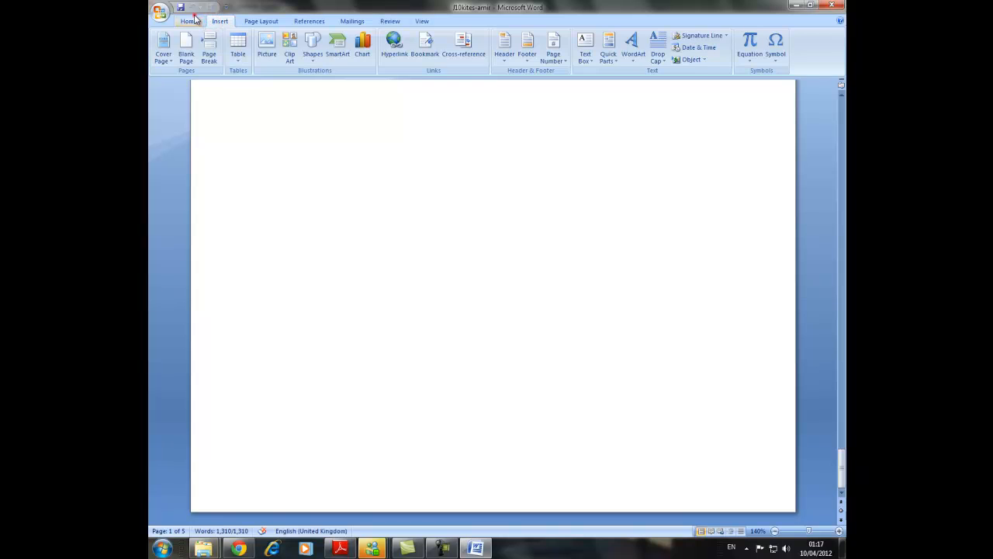
pyautogui.click(191, 19)
pyautogui.click(307, 39)
pyautogui.scroll(15, 277, 80)
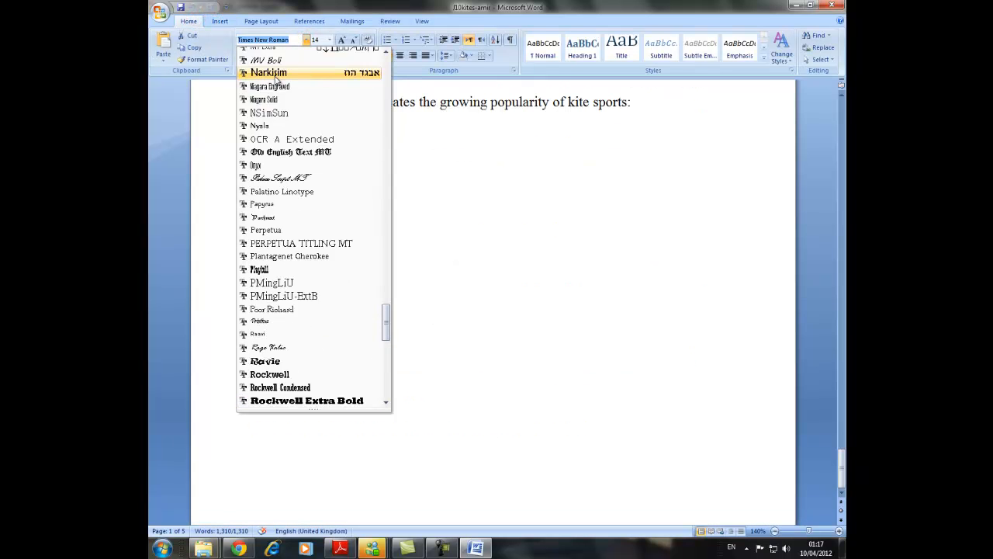
pyautogui.scroll(20, 277, 80)
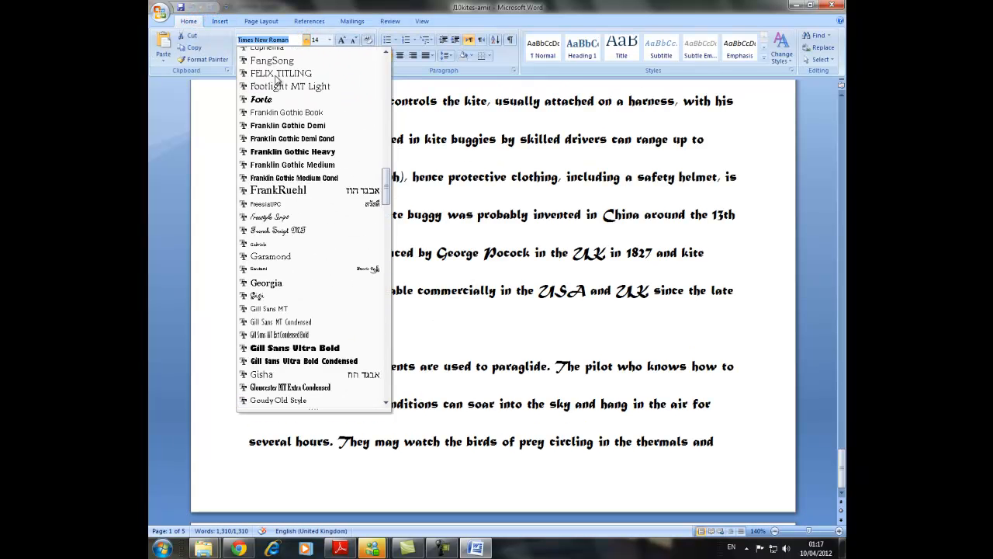
pyautogui.scroll(15, 277, 80)
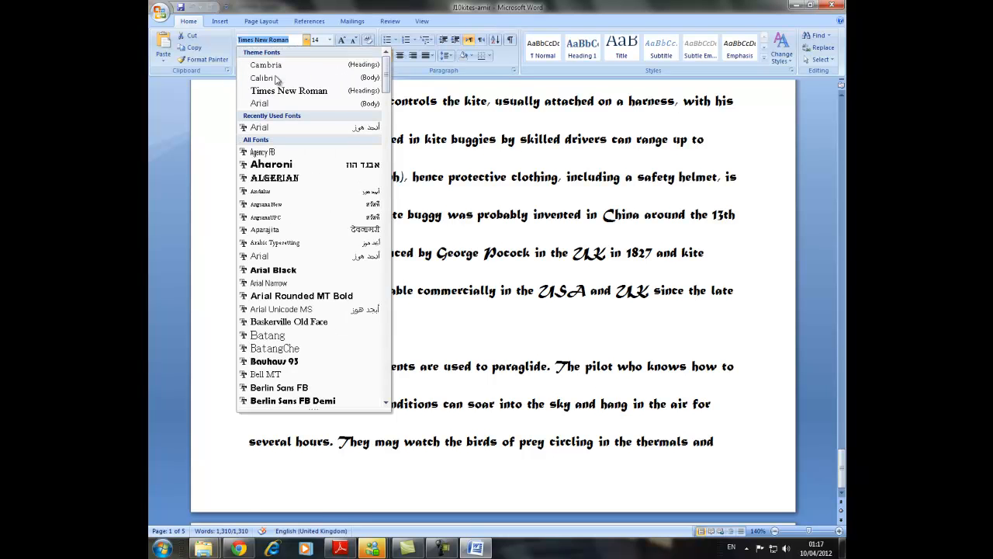
pyautogui.click(277, 102)
pyautogui.moveTo(844, 463); pyautogui.dragTo(843, 108)
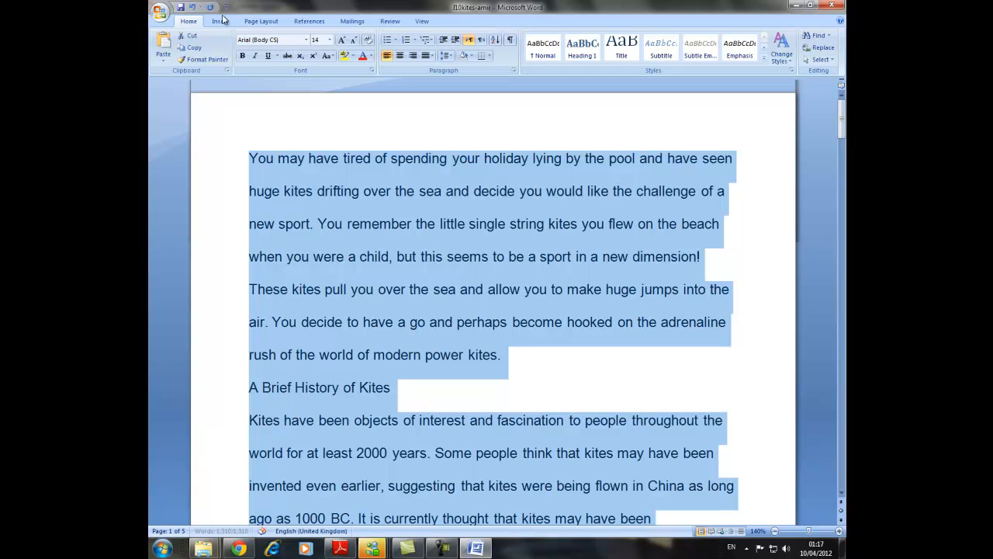
# Check task 11 in the exam paper in Adobe Reader and set the line spacing of all the Word document's text to 1.0.
pyautogui.click(340, 549)
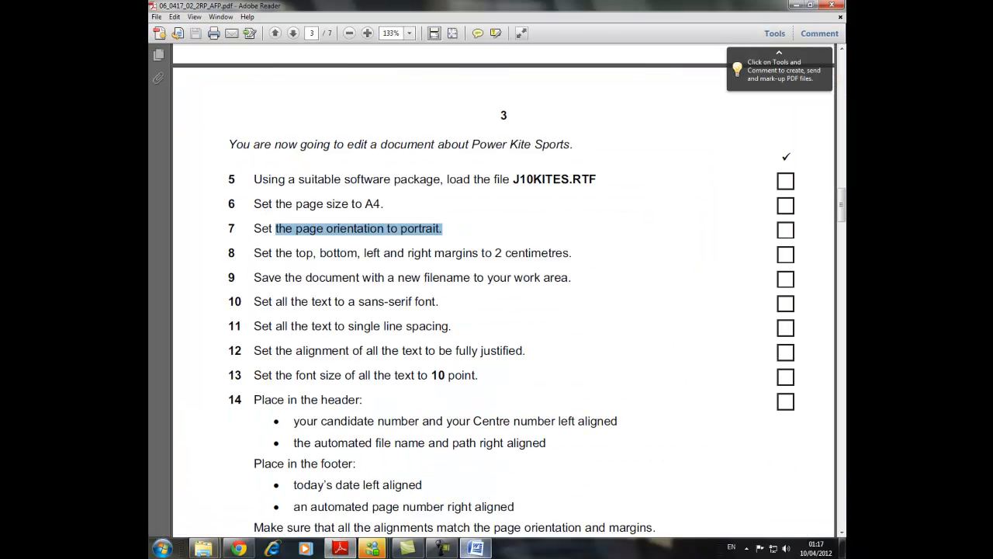
pyautogui.click(476, 549)
pyautogui.click(448, 60)
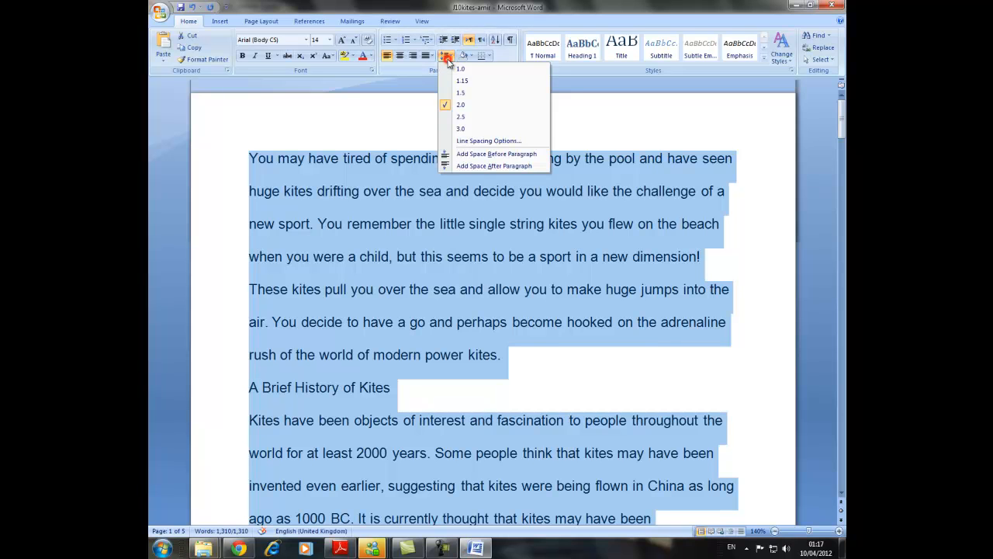
pyautogui.click(458, 70)
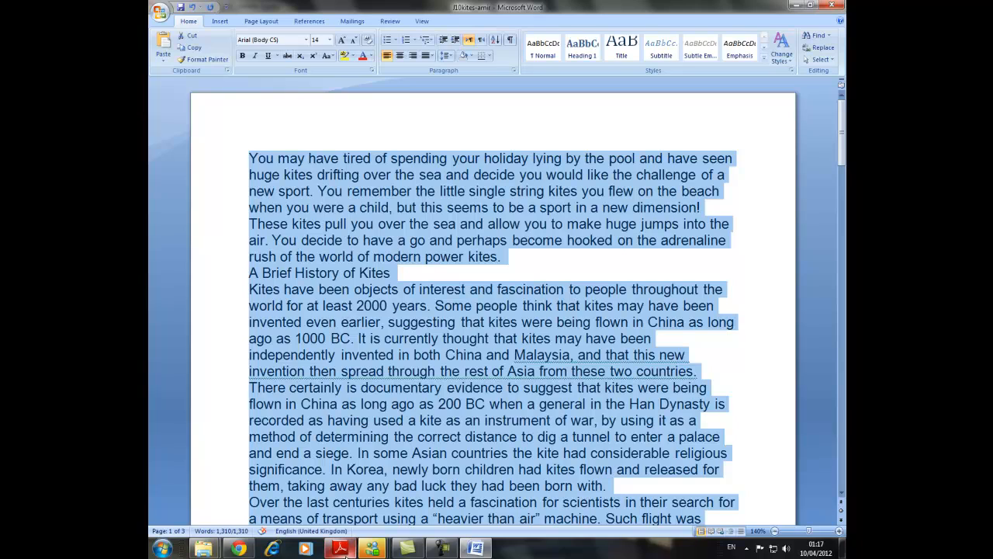
# Read task 12 in the exam paper in Adobe Reader and fully justify all the text in the Word document.
pyautogui.click(341, 549)
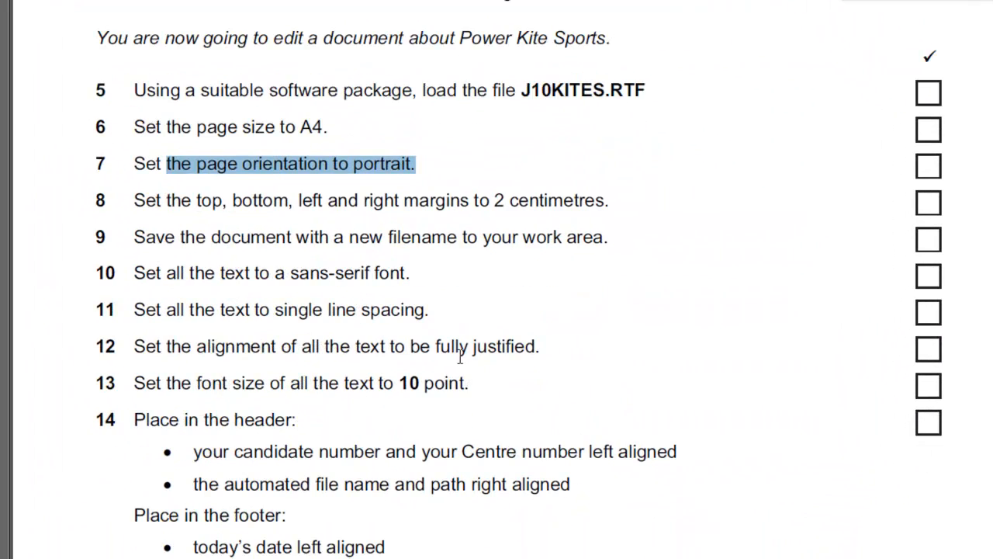
pyautogui.moveTo(538, 346); pyautogui.dragTo(198, 346)
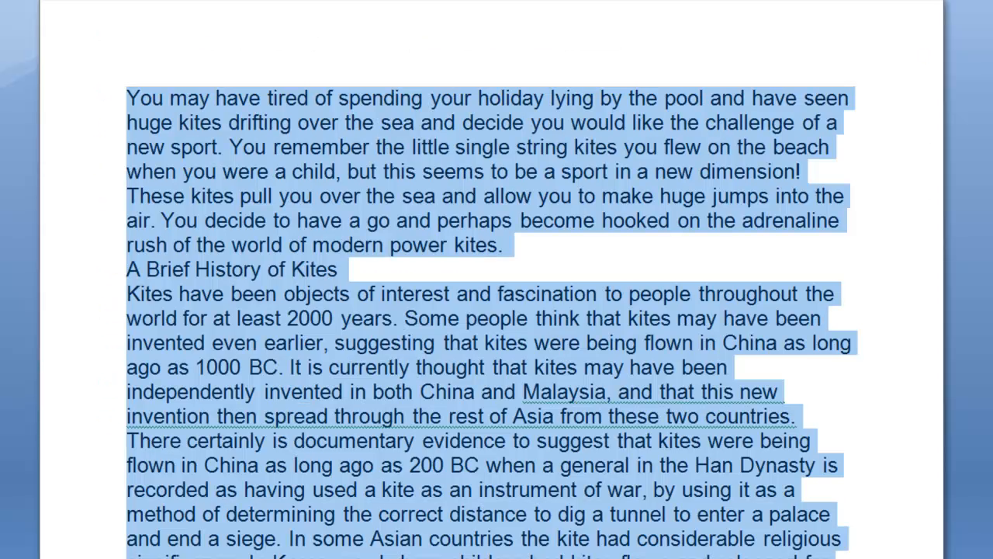
pyautogui.click(430, 48)
pyautogui.click(435, 66)
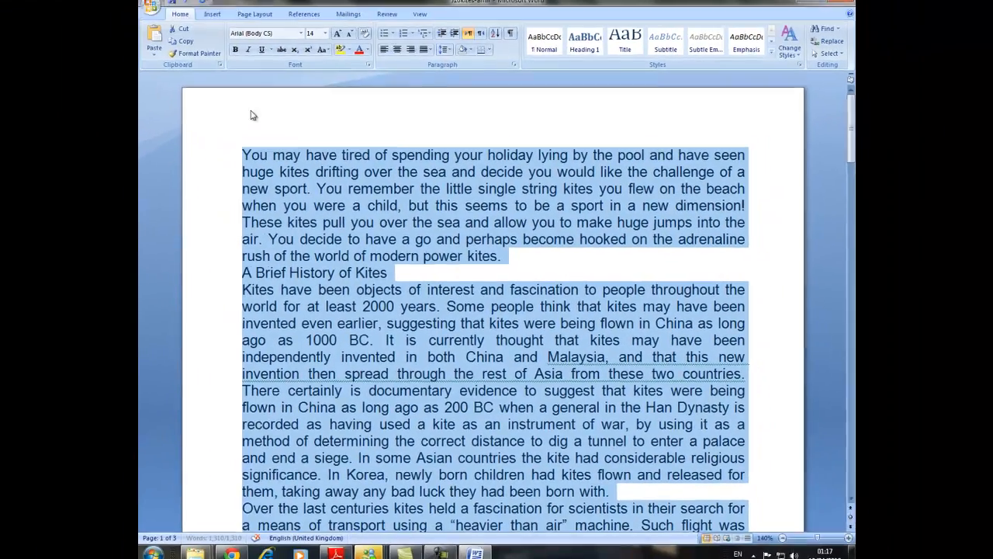
# Read task 13 in the exam paper in Adobe Reader and set the font size of all the Word document's text to 10 point.
pyautogui.click(336, 552)
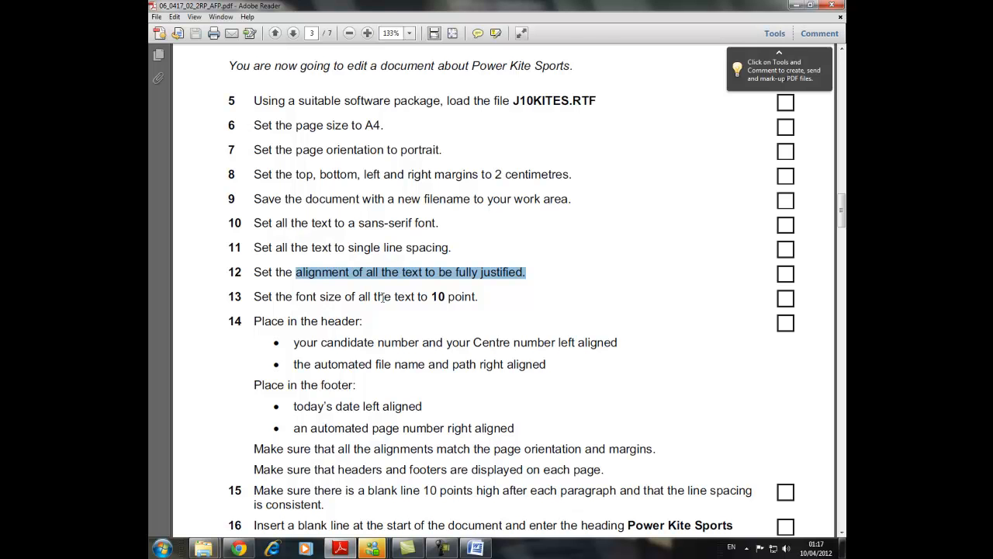
pyautogui.click(476, 549)
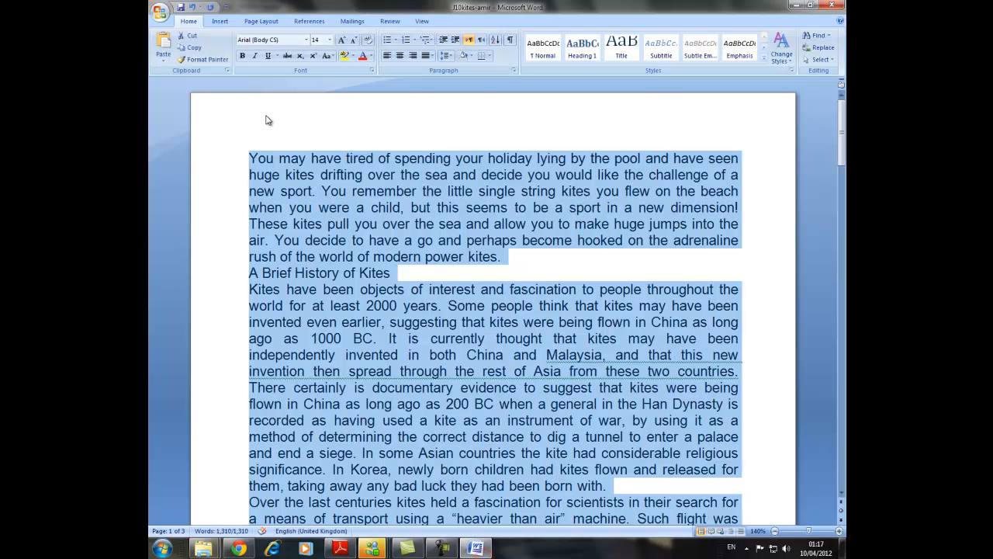
pyautogui.click(330, 44)
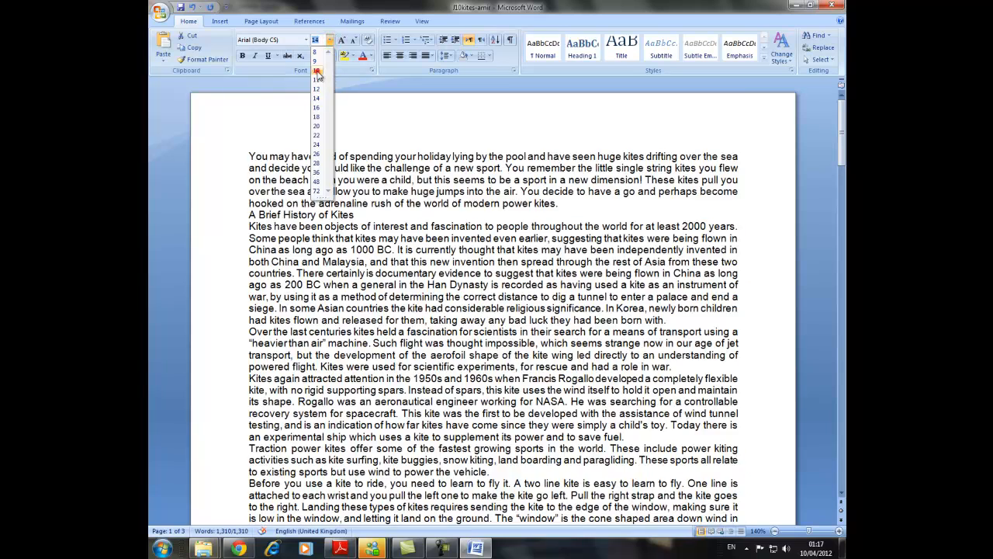
pyautogui.click(318, 71)
# Open the page header for editing and insert the built-in blank header with three text placeholders.
pyautogui.click(277, 118)
pyautogui.click(238, 128)
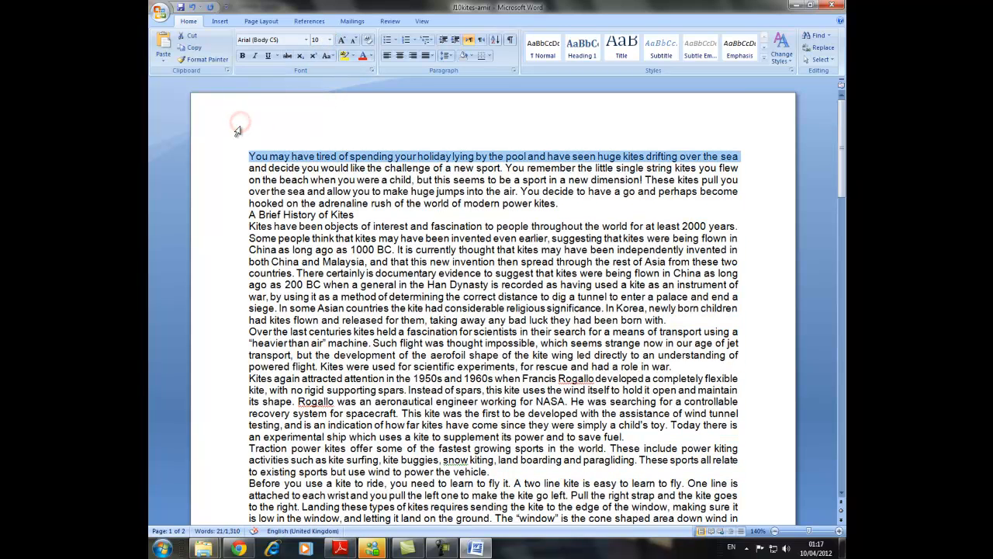
pyautogui.click(237, 131)
pyautogui.click(237, 123)
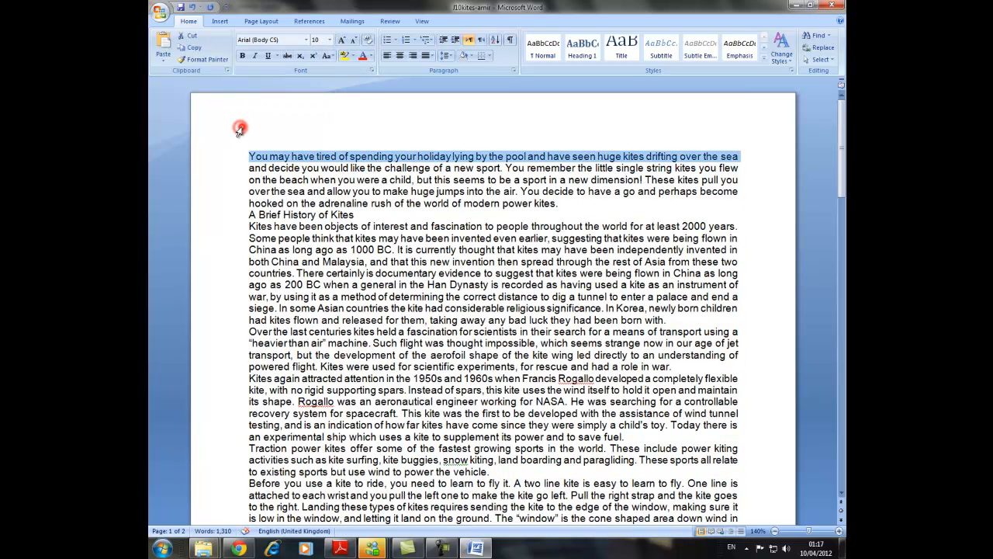
pyautogui.doubleClick(237, 123)
pyautogui.click(163, 54)
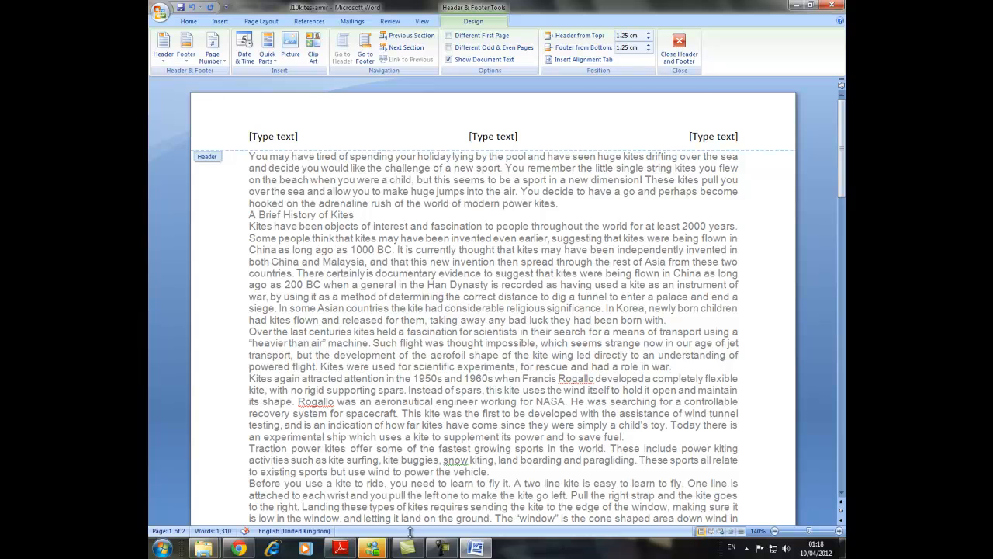
# Read task 14 in the exam paper in Adobe Reader and enter the candidate number and Centre number in the Word header's left placeholder.
pyautogui.click(340, 549)
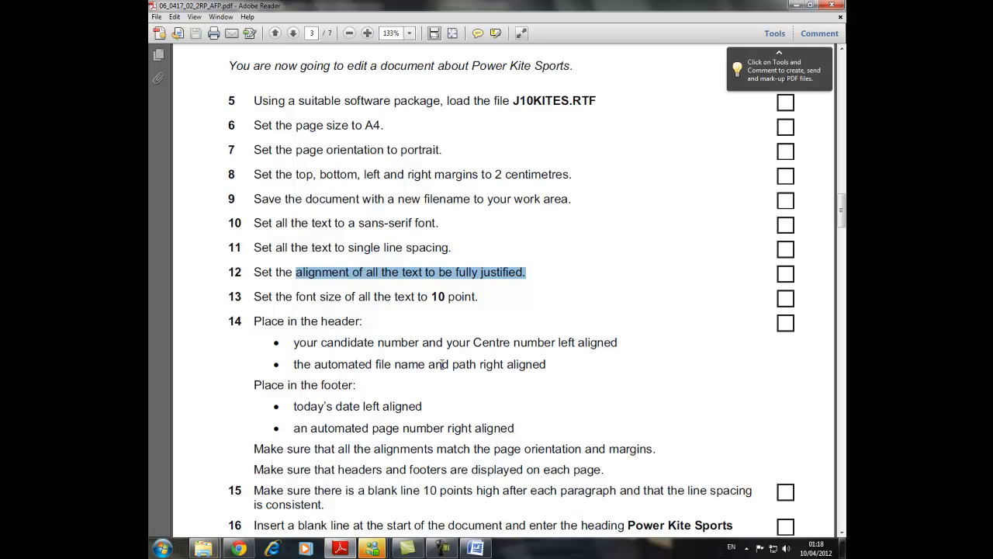
pyautogui.click(476, 549)
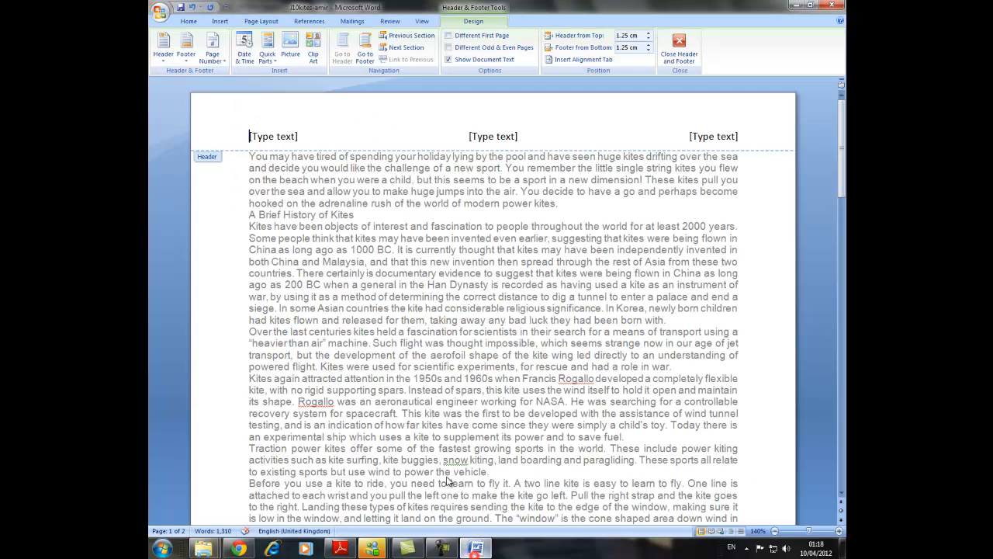
pyautogui.click(267, 136)
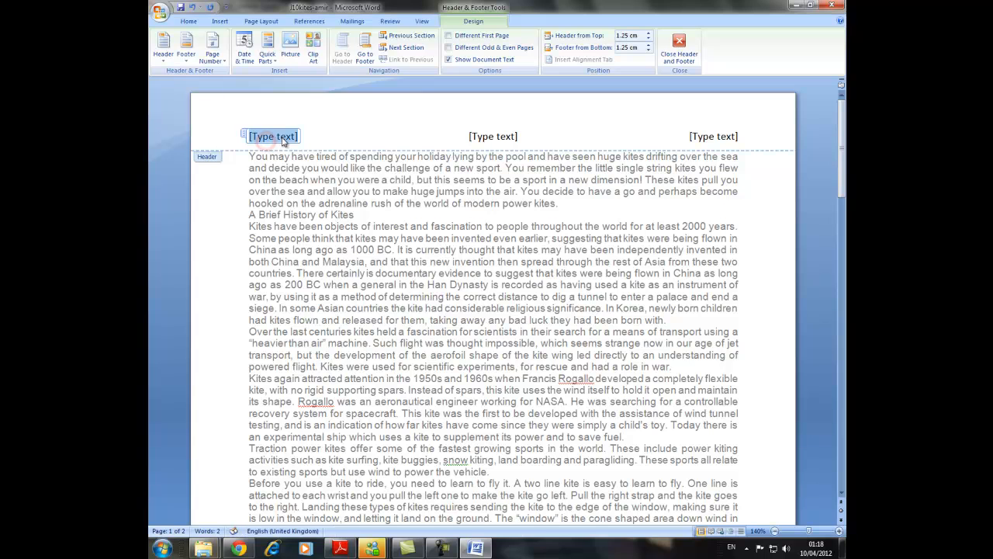
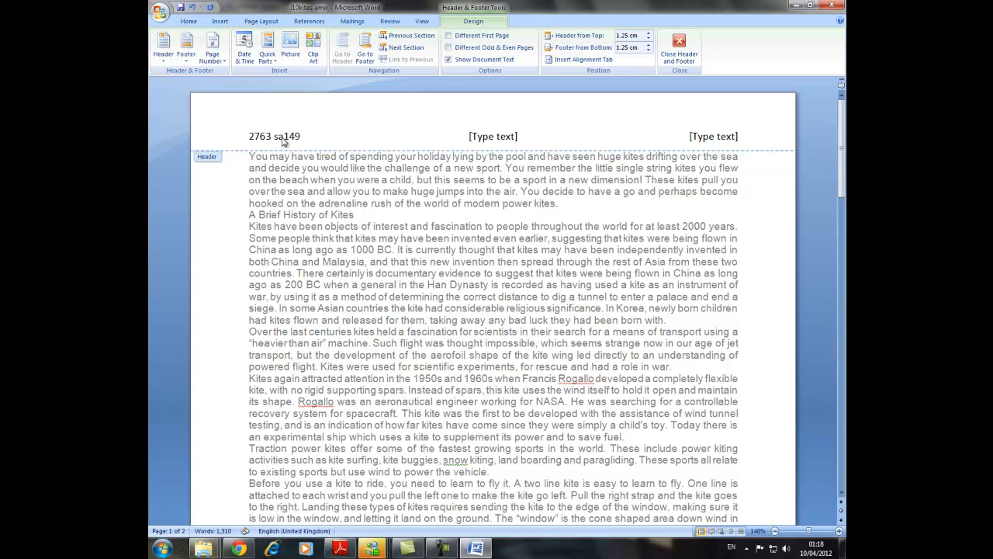
# Replace the header's centre placeholder with an automatic Page number field.
pyautogui.click(492, 136)
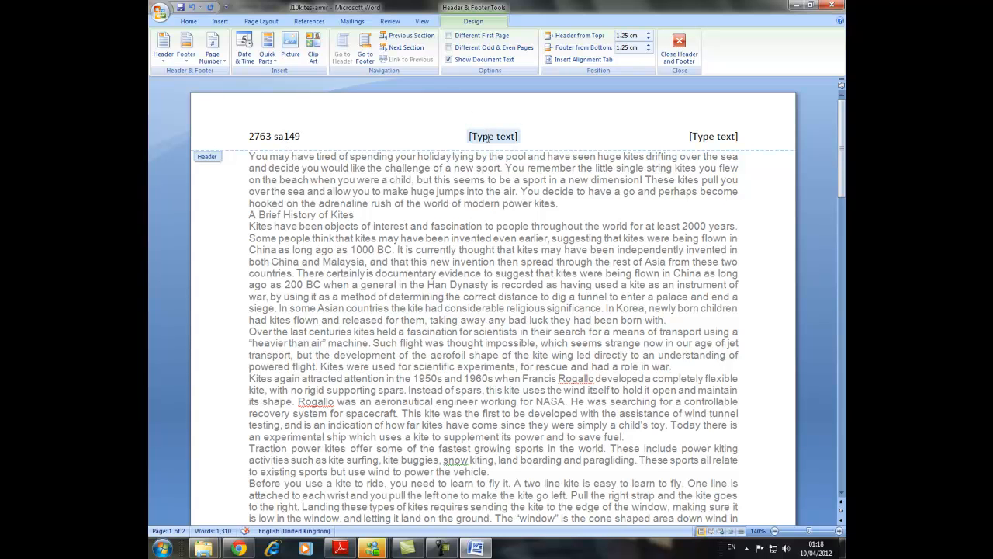
pyautogui.click(274, 60)
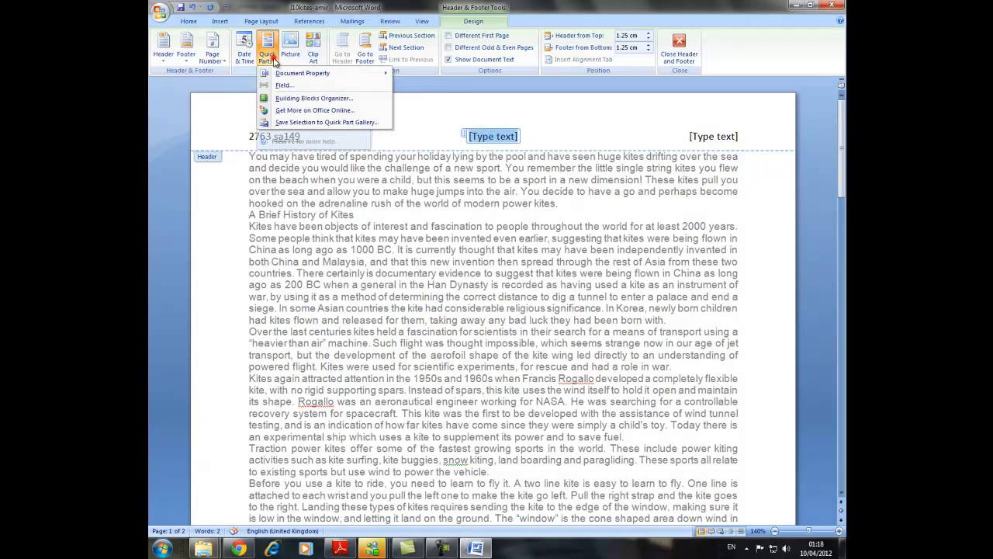
pyautogui.click(299, 84)
pyautogui.moveTo(400, 226); pyautogui.dragTo(403, 286)
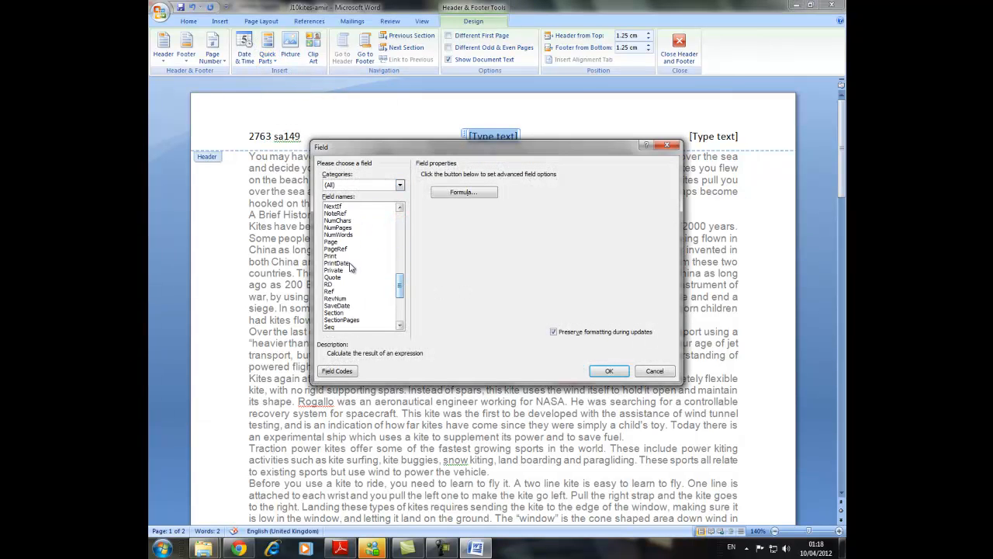
pyautogui.click(332, 242)
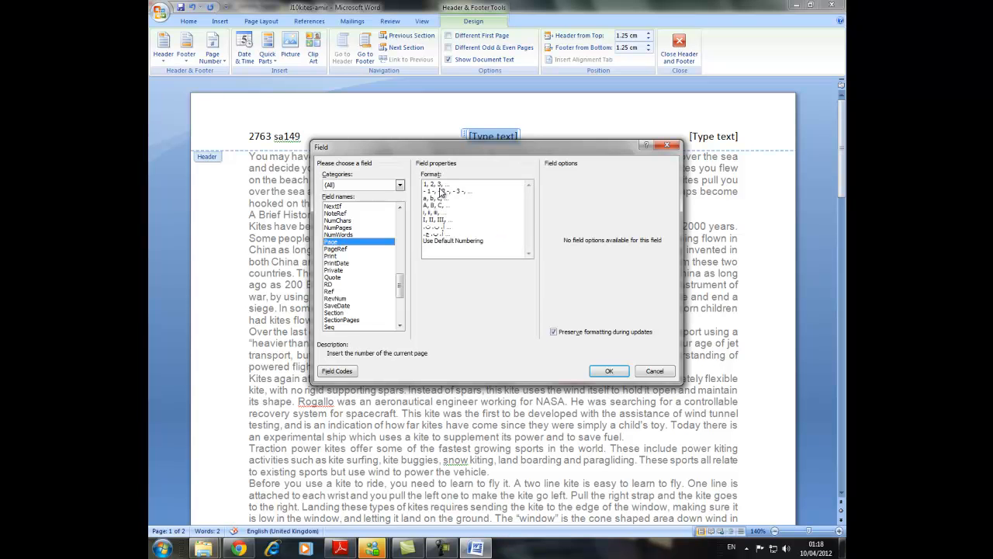
pyautogui.click(604, 371)
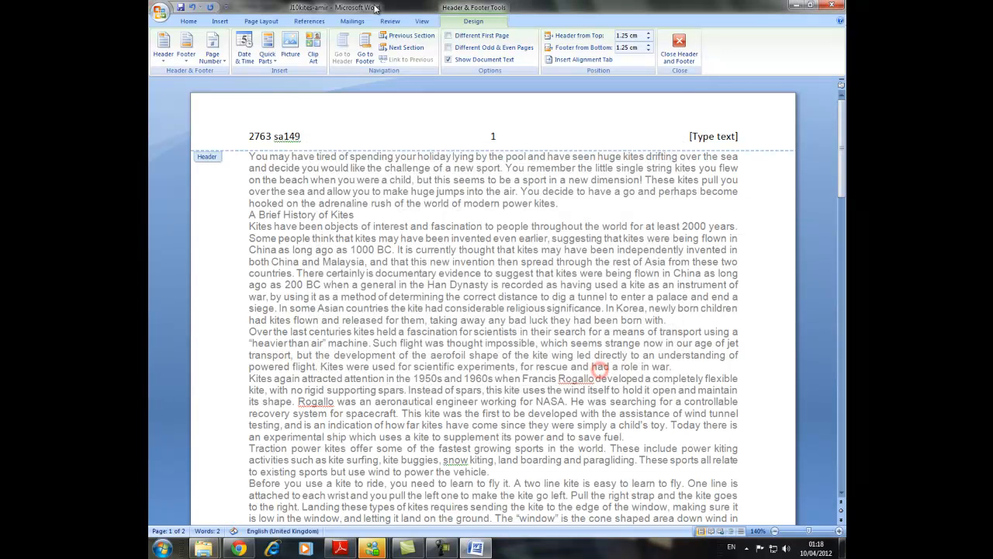
# Replace the header's right placeholder with an automatic FileName field without the path.
pyautogui.click(710, 136)
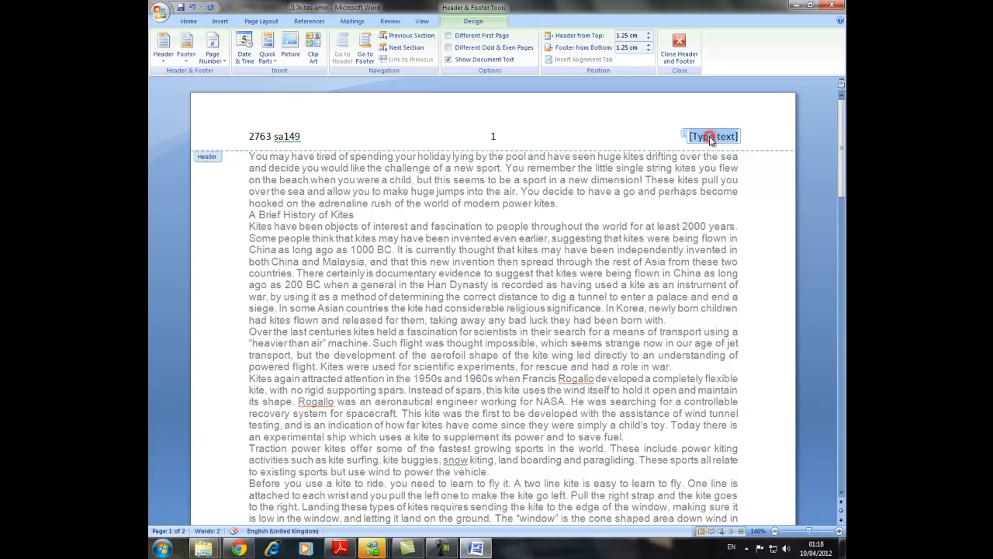
pyautogui.click(273, 63)
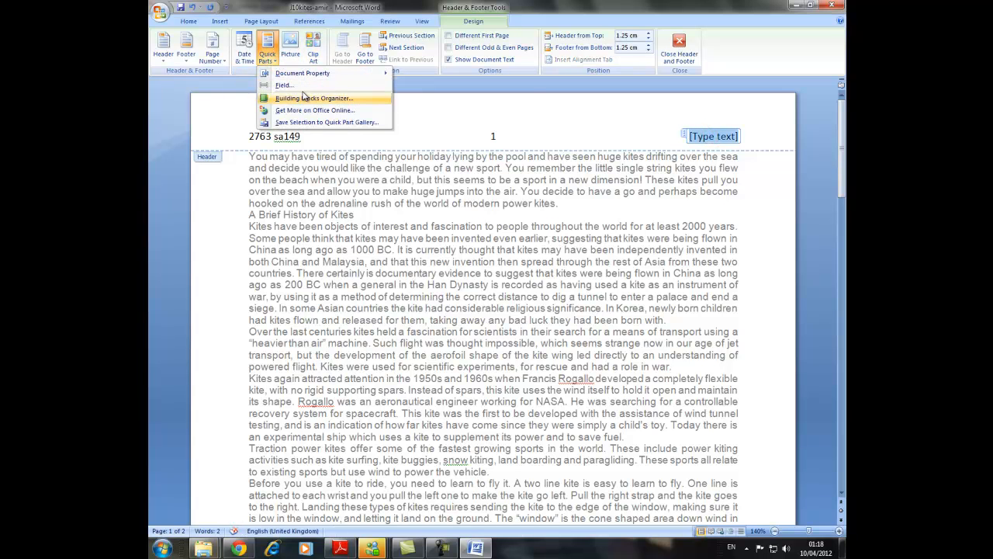
pyautogui.click(303, 86)
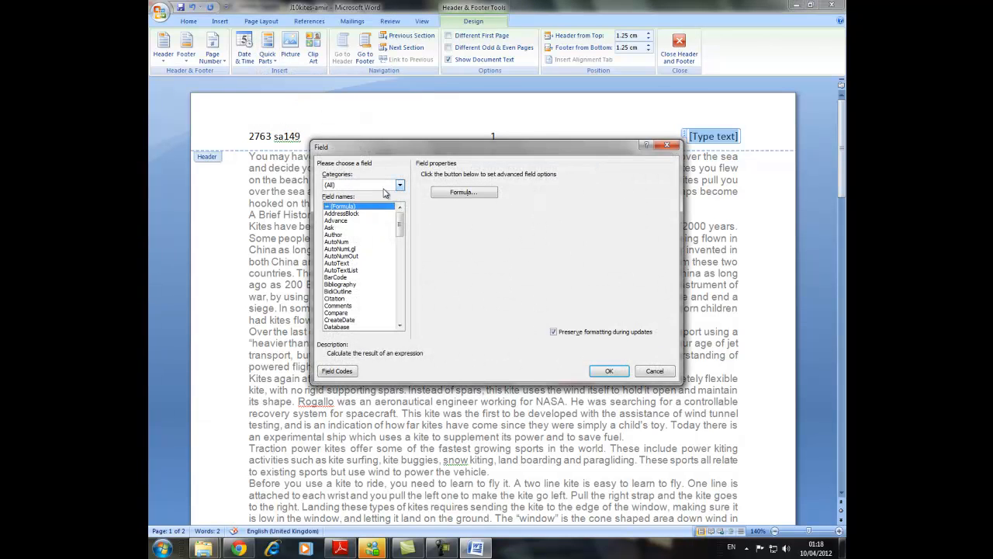
pyautogui.scroll(-7, 351, 234)
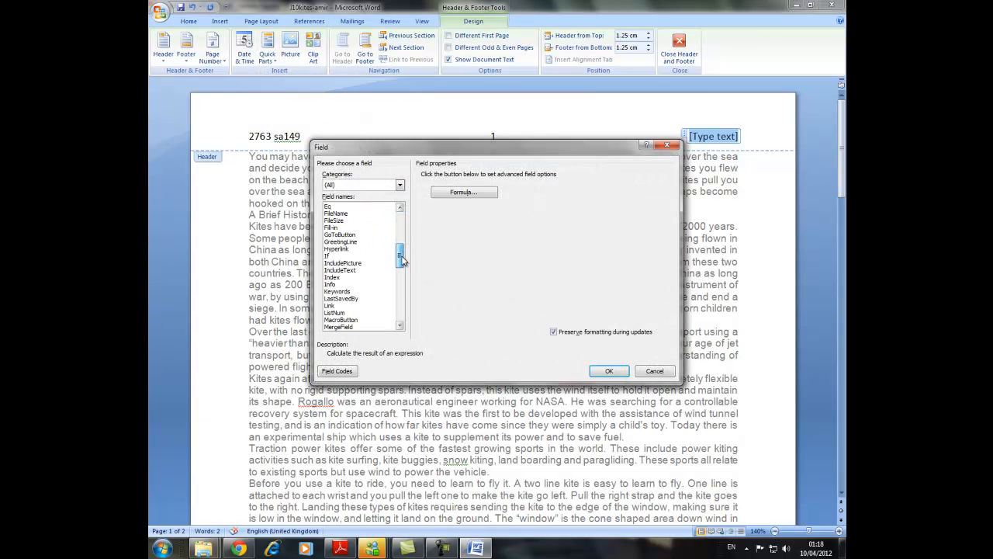
pyautogui.click(335, 213)
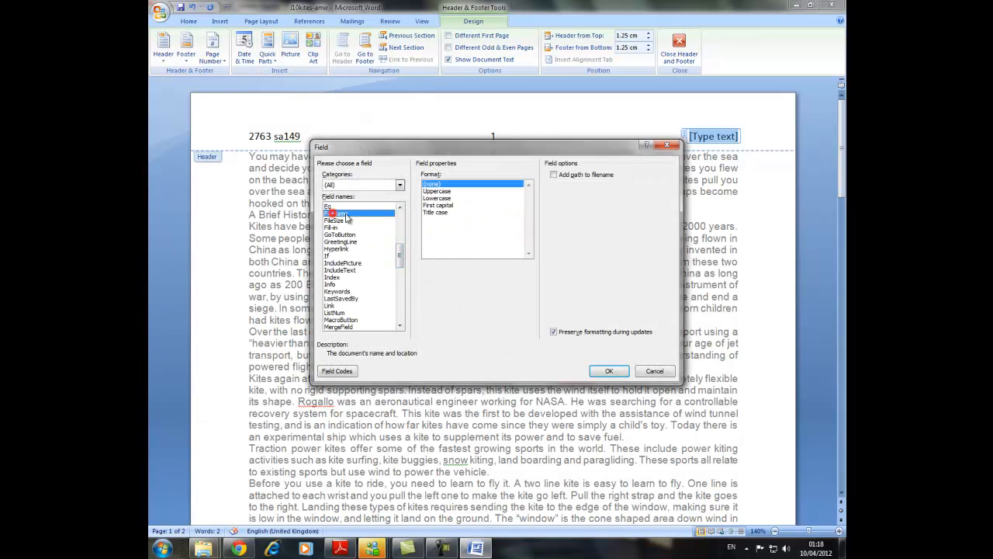
pyautogui.click(609, 371)
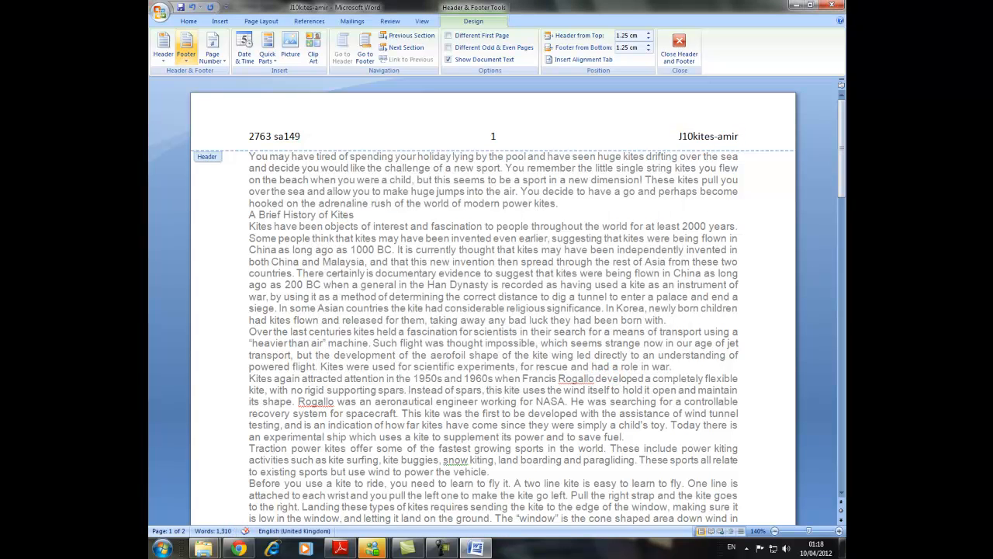
# Place the cursor in the first page's footer and read task 14's footer requirements in the exam paper in Adobe Reader.
pyautogui.scroll(-15, 398, 147)
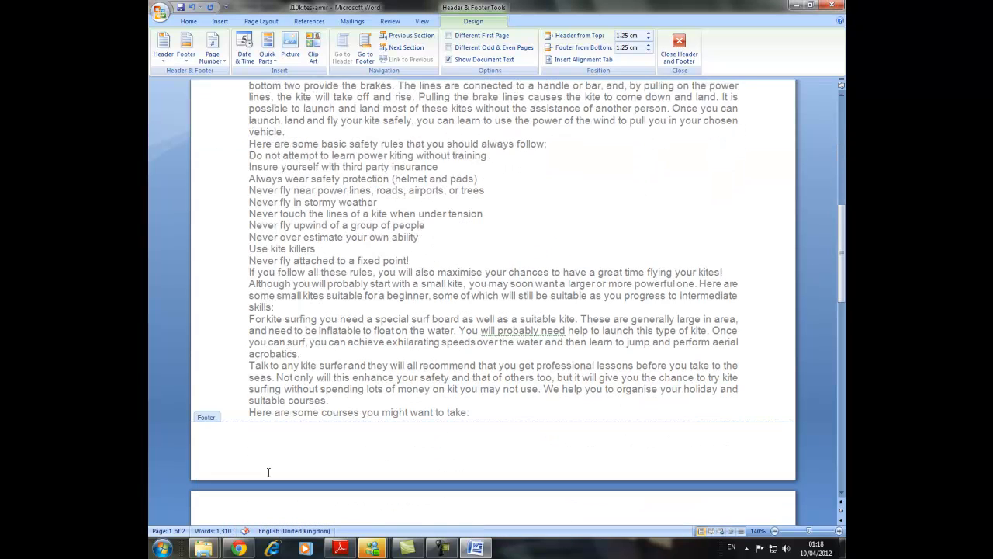
pyautogui.click(250, 458)
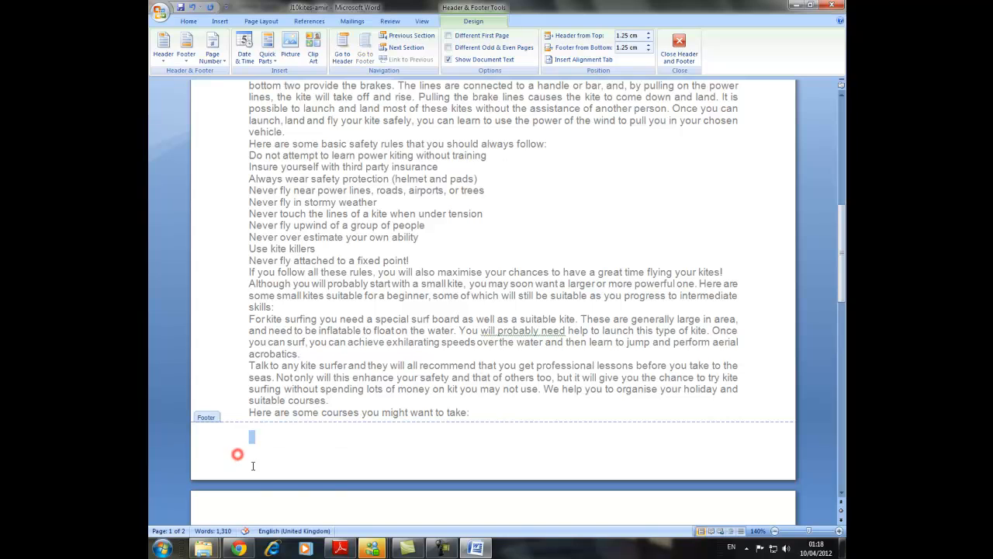
pyautogui.click(340, 549)
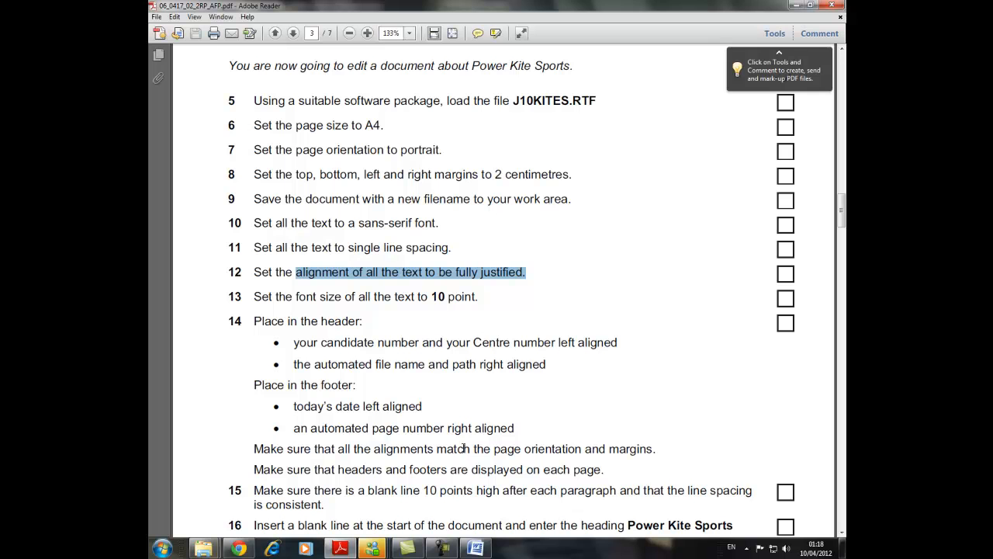
pyautogui.moveTo(515, 428); pyautogui.dragTo(335, 427)
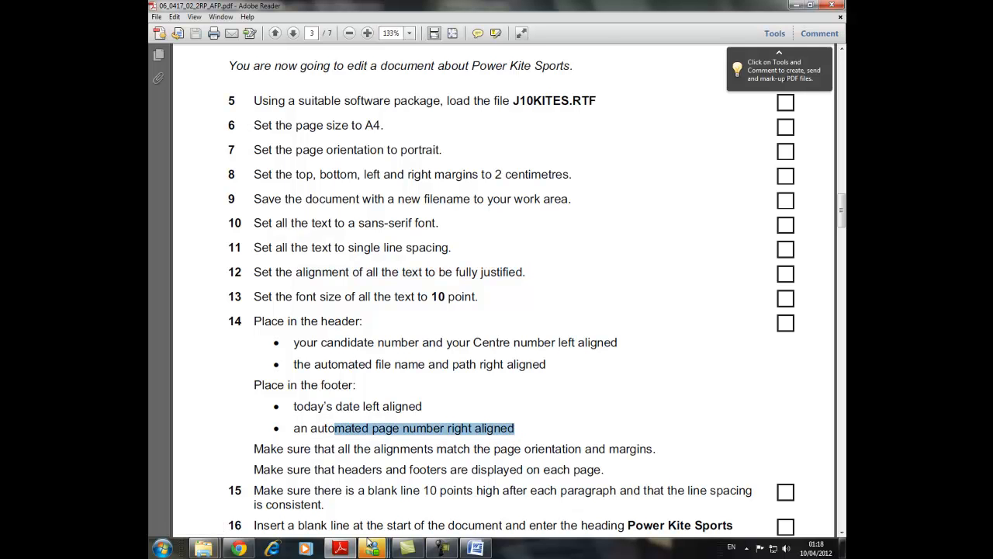
pyautogui.click(469, 549)
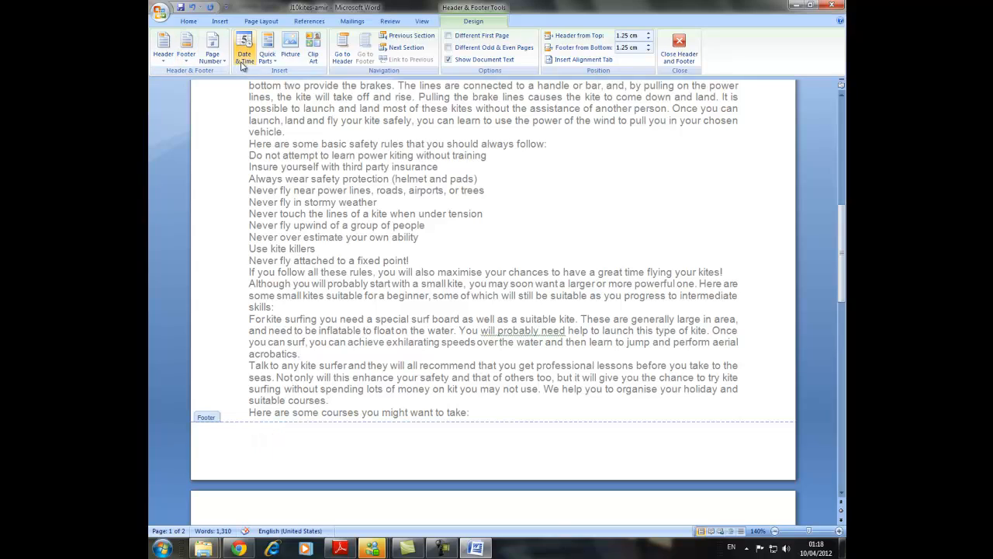
# Insert a Date field in the 4/10/2012 format, left aligned in the Word footer, and return to the document body.
pyautogui.scroll(15, 405, 316)
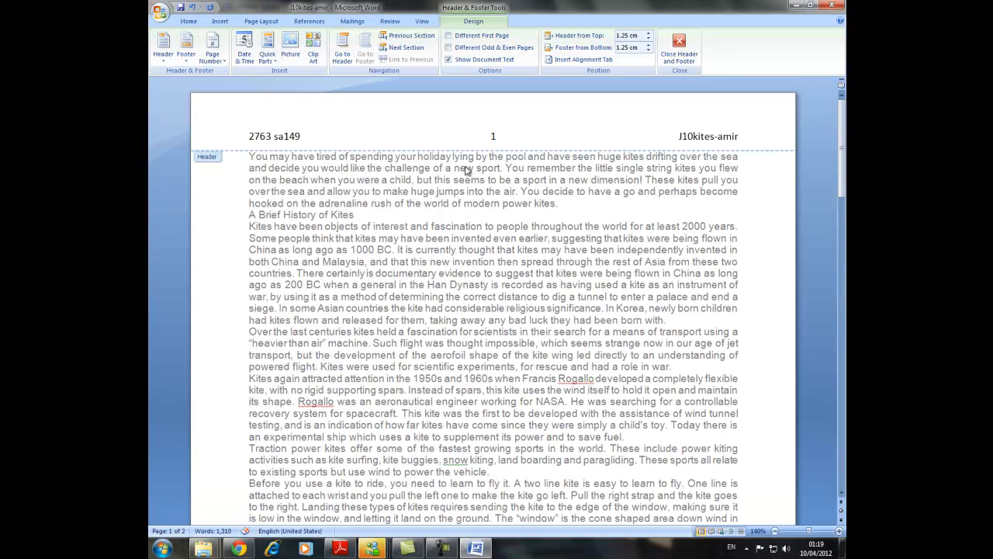
pyautogui.scroll(-15, 304, 310)
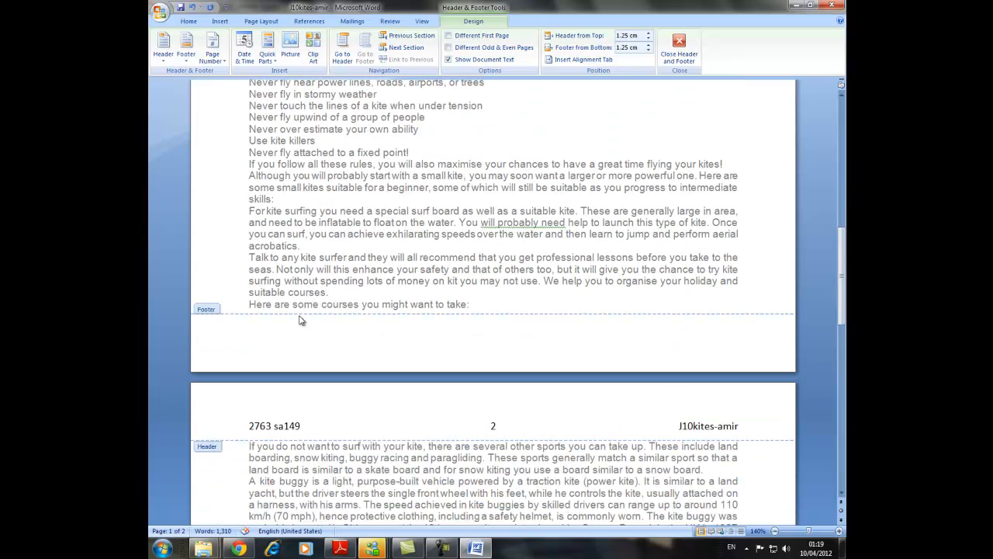
pyautogui.click(267, 48)
pyautogui.click(281, 87)
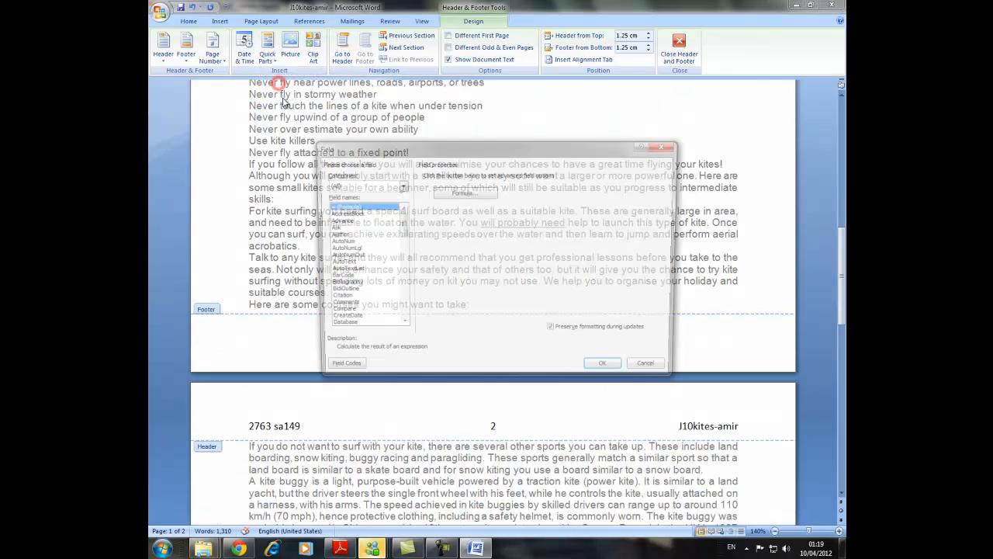
pyautogui.scroll(-10, 347, 248)
pyautogui.scroll(-7, 348, 248)
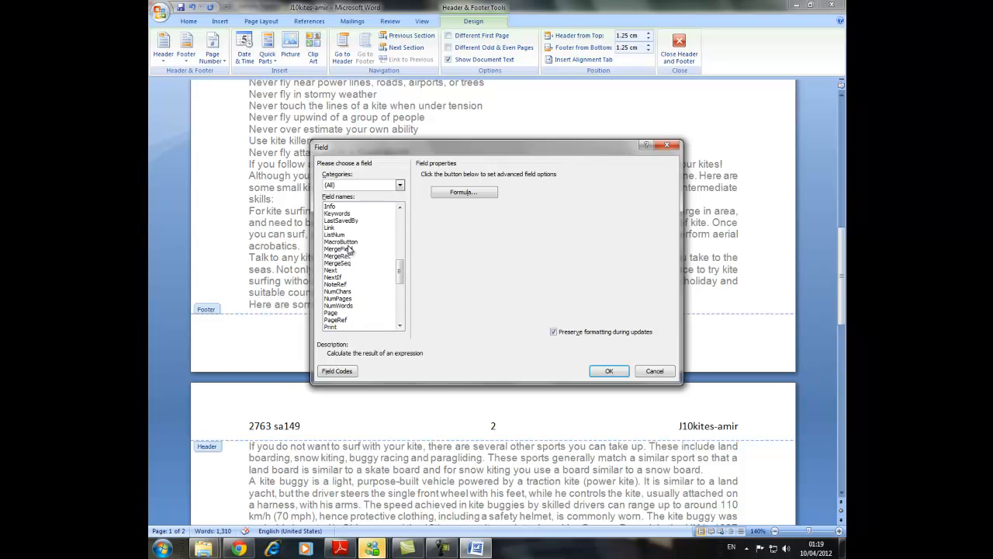
pyautogui.scroll(13, 349, 262)
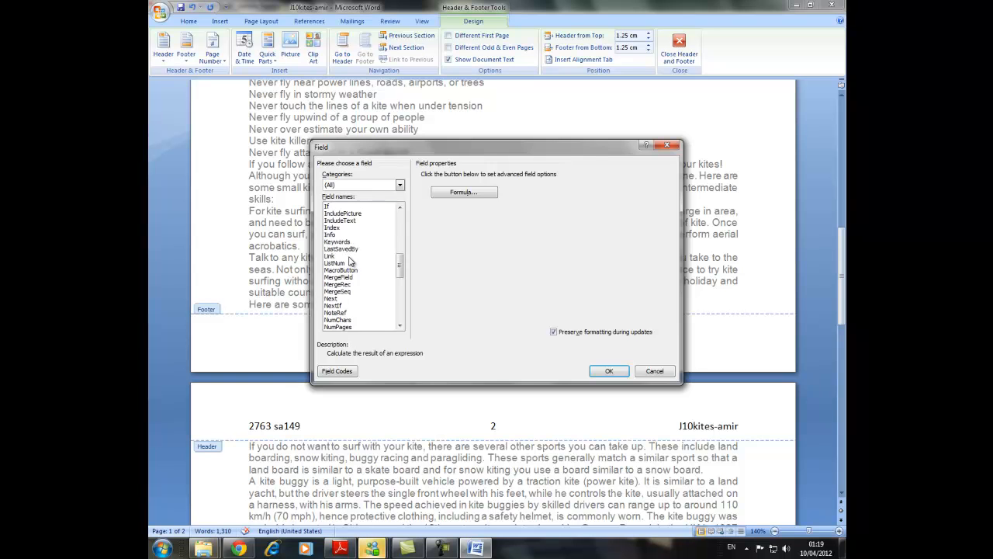
pyautogui.click(334, 278)
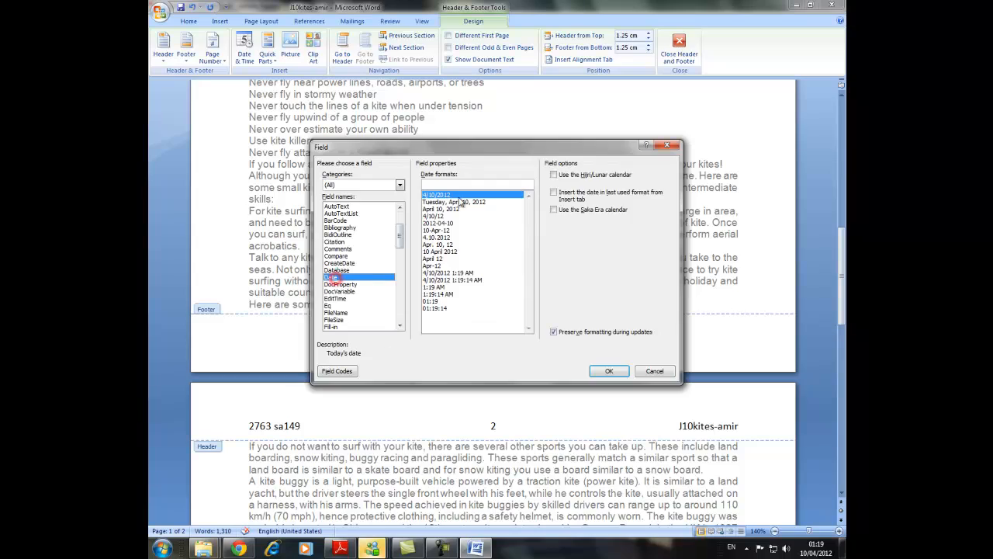
pyautogui.click(609, 371)
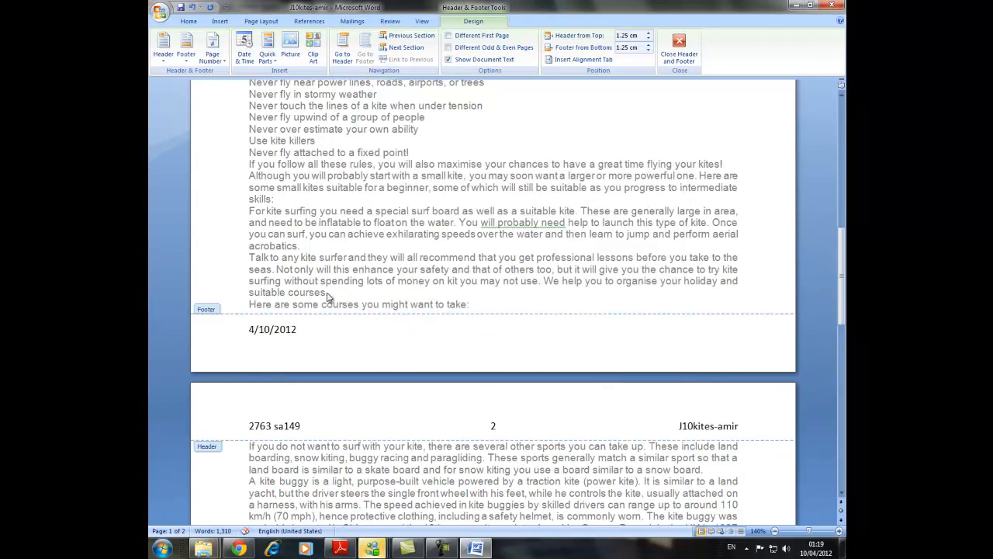
pyautogui.doubleClick(220, 257)
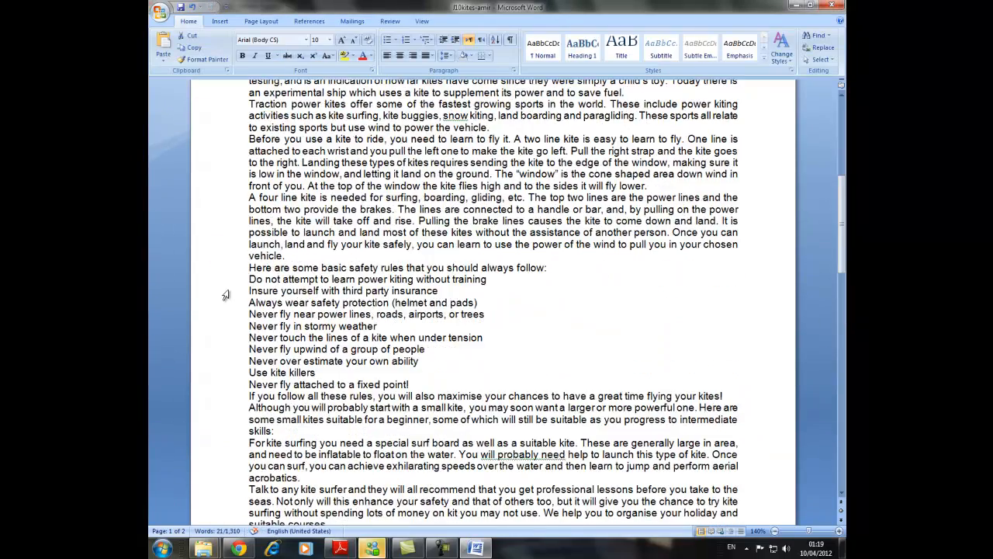
# Read task 15 in the exam paper in Adobe Reader and return to the Word document.
pyautogui.click(339, 548)
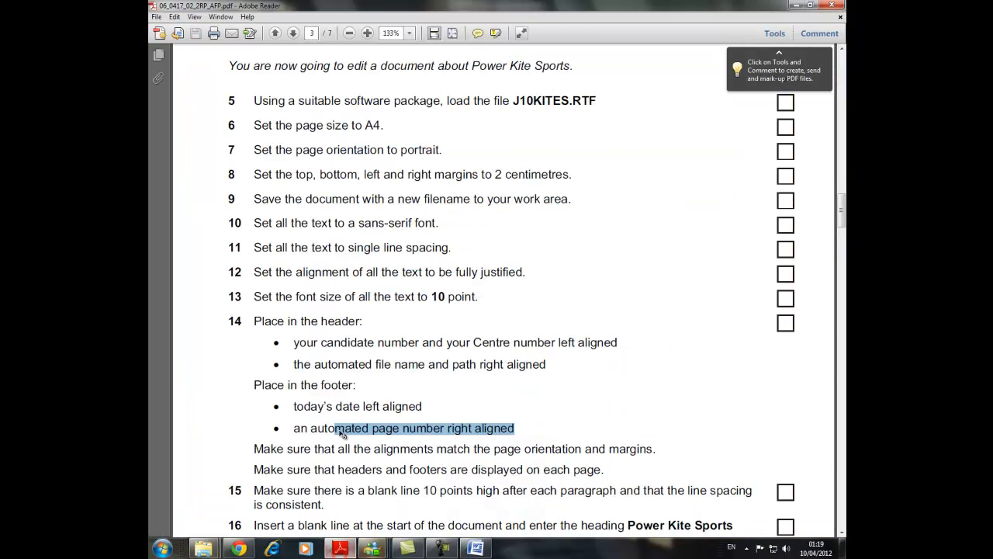
pyautogui.scroll(-2, 344, 434)
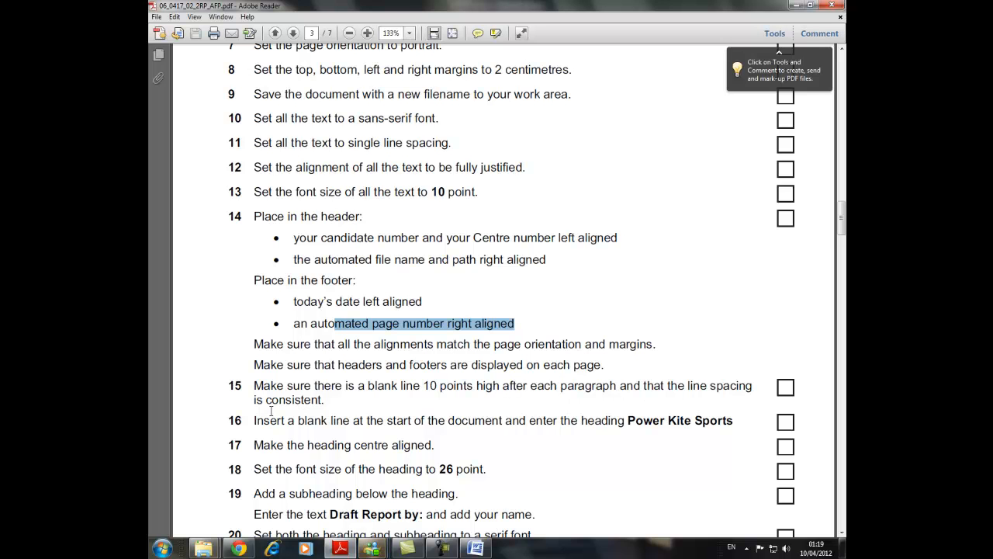
pyautogui.click(476, 549)
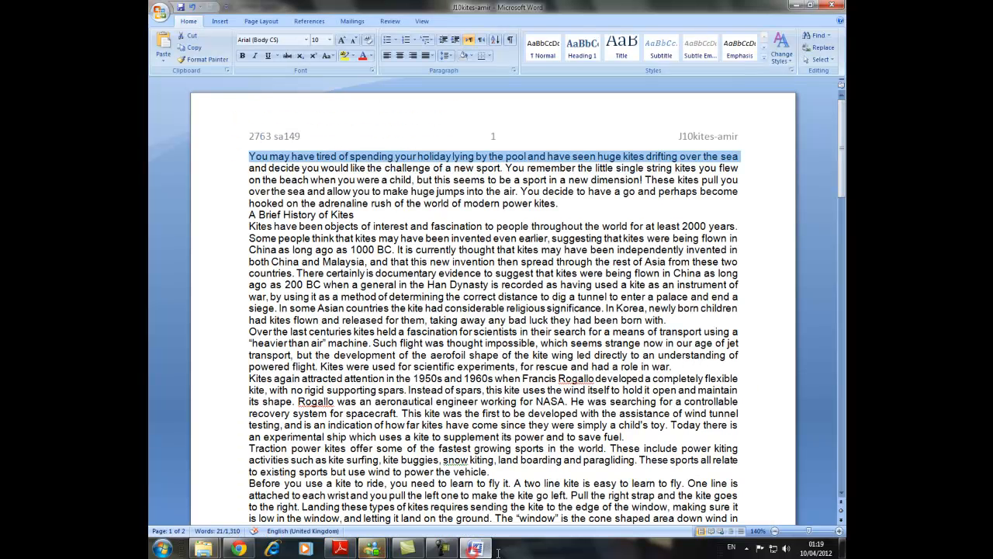
pyautogui.click(235, 164)
pyautogui.click(235, 161)
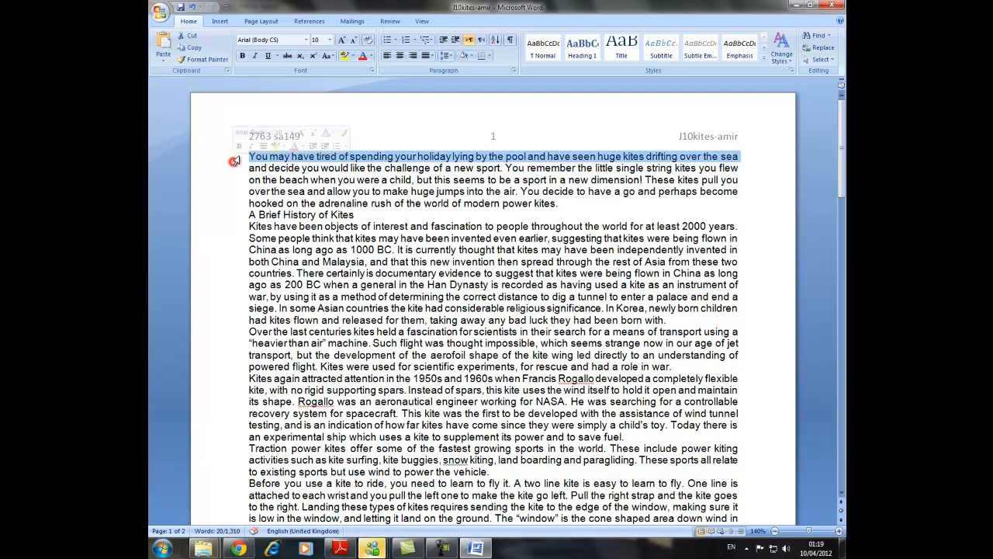
pyautogui.moveTo(235, 168); pyautogui.dragTo(232, 414)
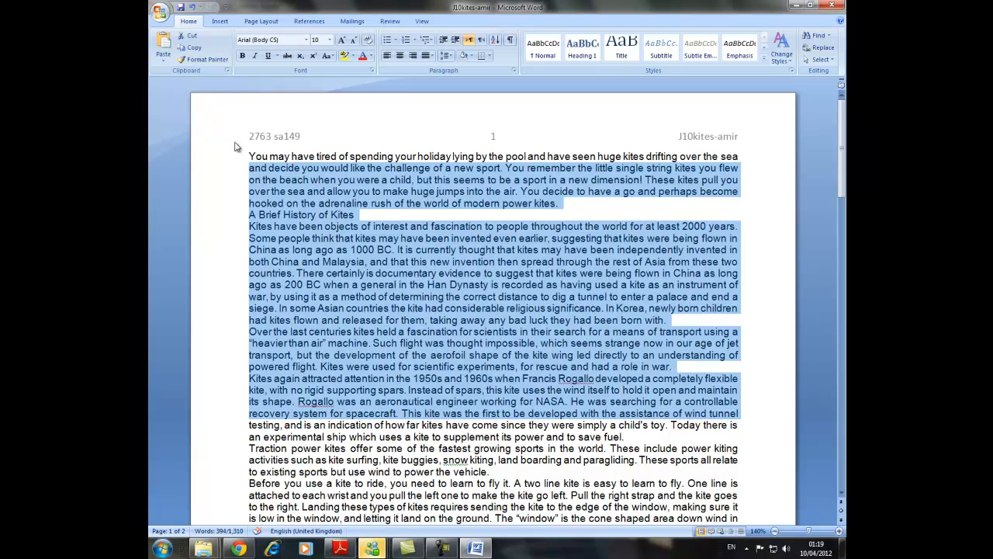
pyautogui.doubleClick(208, 130)
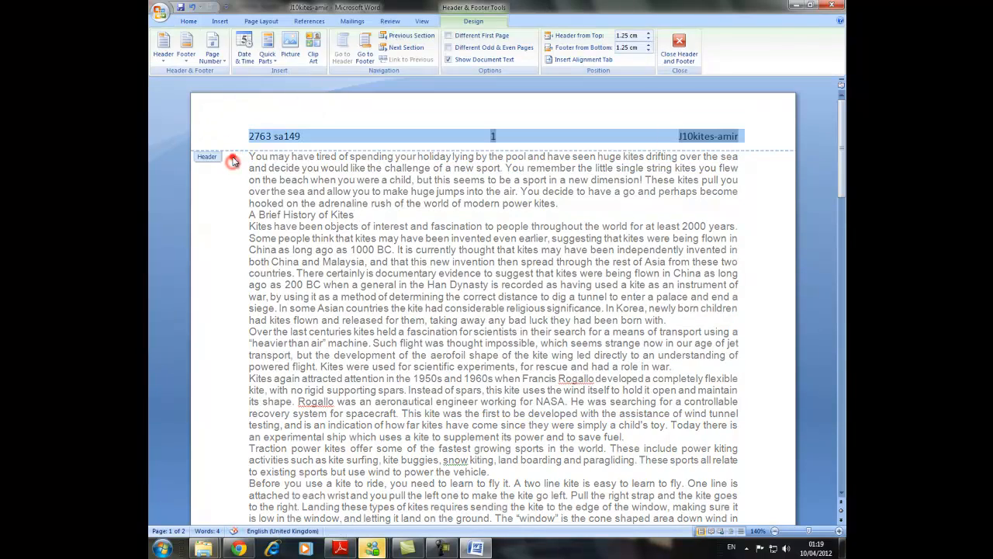
pyautogui.doubleClick(232, 161)
# Set the paragraph spacing after to 10 pt for all of the document's body text, keeping single line spacing.
pyautogui.moveTo(244, 157); pyautogui.dragTo(452, 225)
pyautogui.scroll(10, 452, 225)
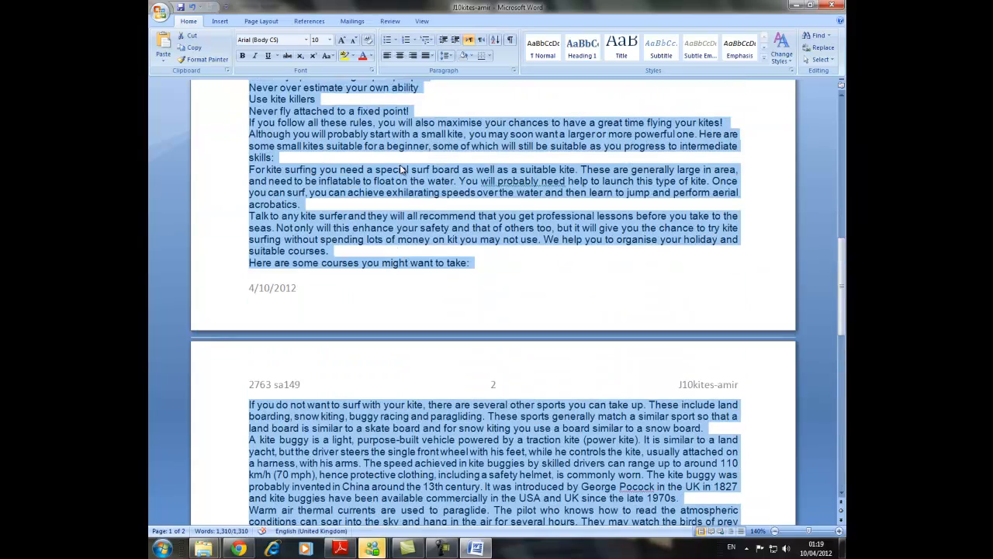
pyautogui.rightClick(402, 164)
pyautogui.click(454, 221)
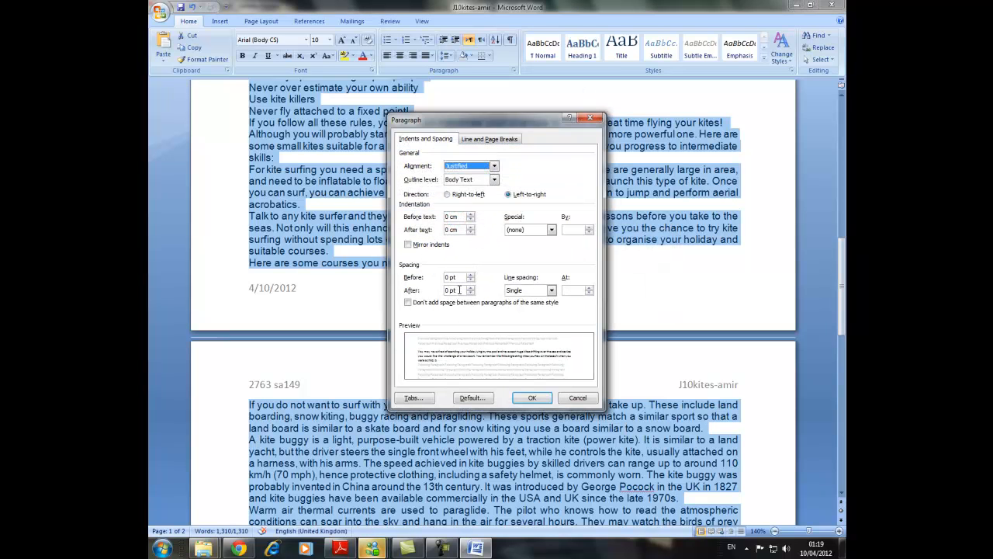
pyautogui.moveTo(461, 290); pyautogui.dragTo(436, 286)
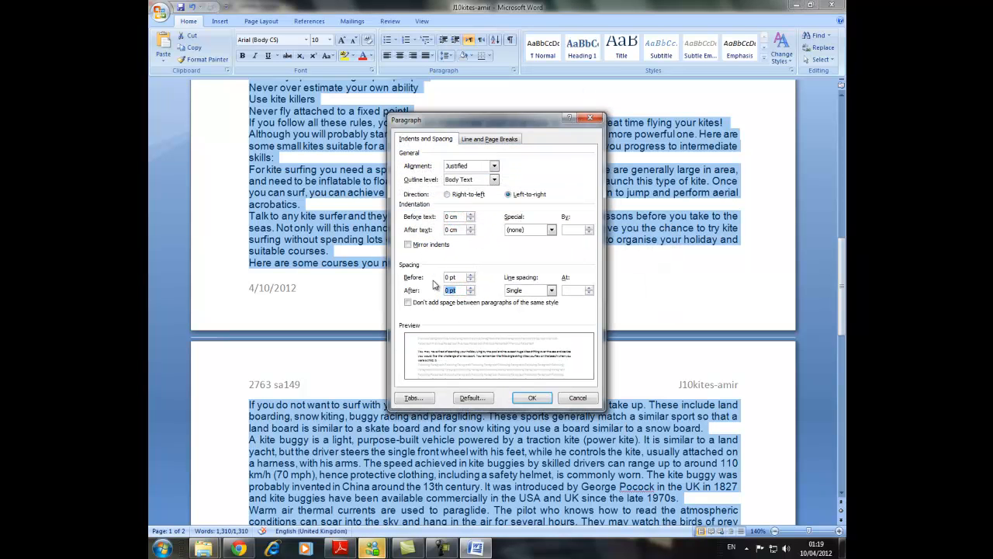
pyautogui.click(533, 397)
pyautogui.scroll(15, 329, 244)
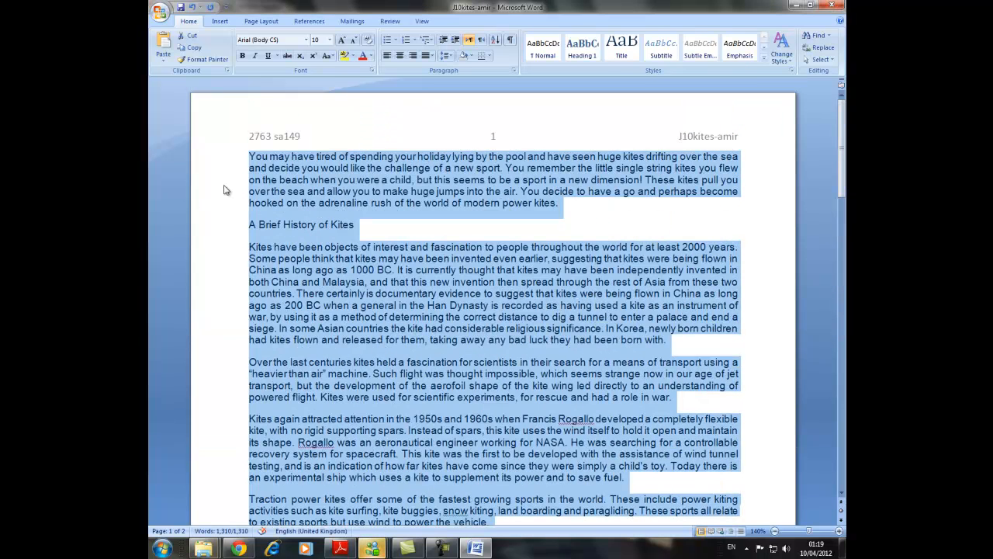
# Copy the heading text Power Kite Sports from task 16 of the exam paper in Adobe Reader and paste it on a new first line in Word.
pyautogui.click(340, 549)
pyautogui.scroll(-2, 328, 395)
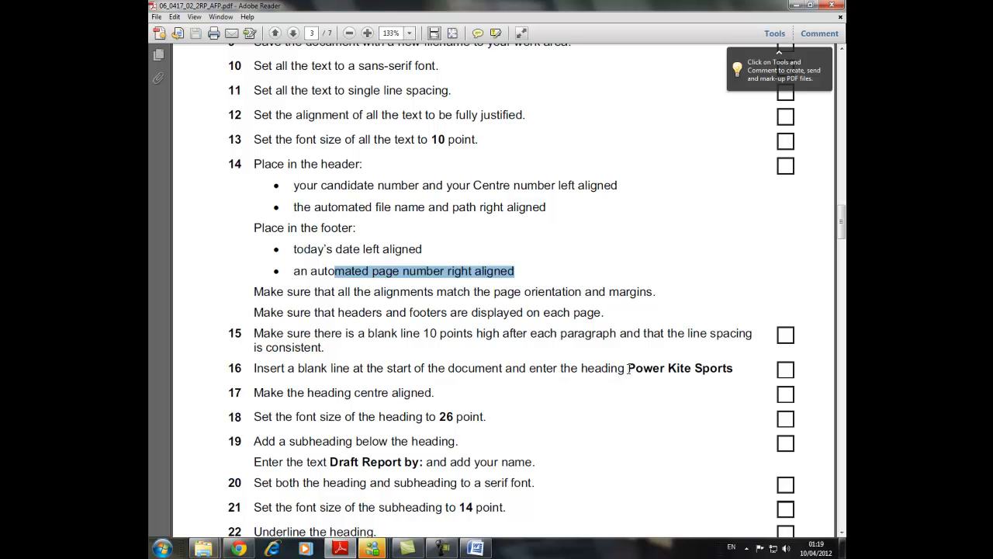
pyautogui.moveTo(627, 369); pyautogui.dragTo(737, 368)
pyautogui.rightClick(712, 374)
pyautogui.click(720, 379)
pyautogui.hotkey('alt', 'Tab')
pyautogui.hotkey('ctrl', 'Home')
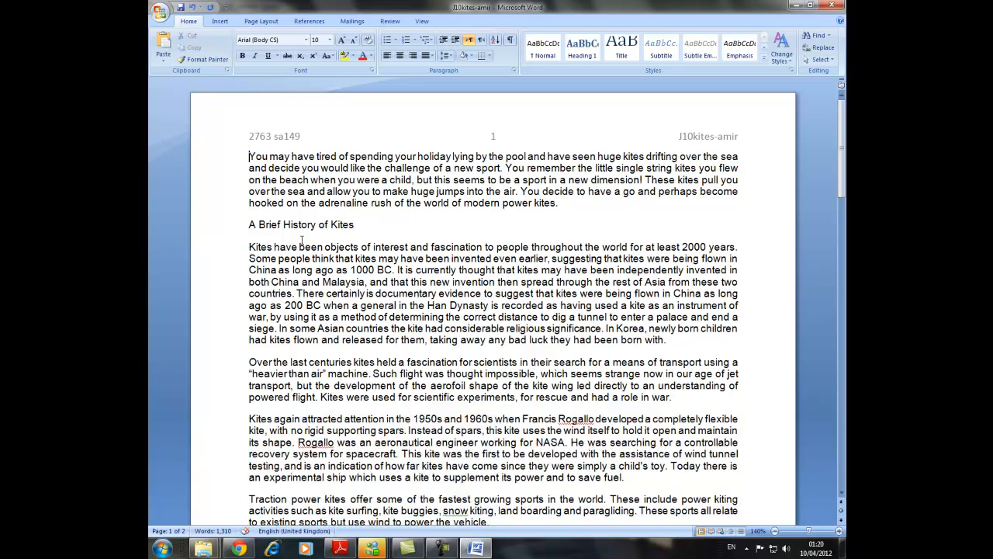
pyautogui.press('Return')
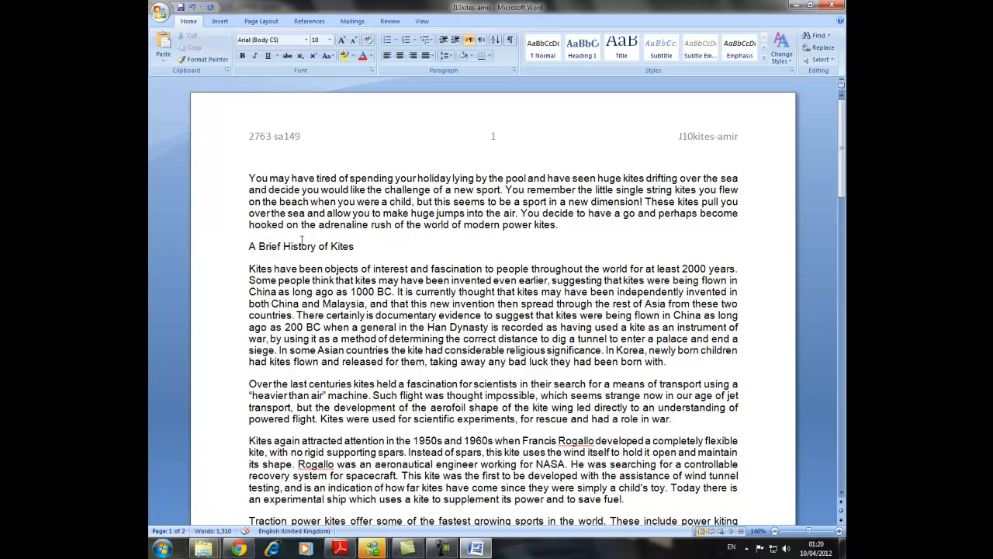
pyautogui.hotkey('ctrl', 'v')
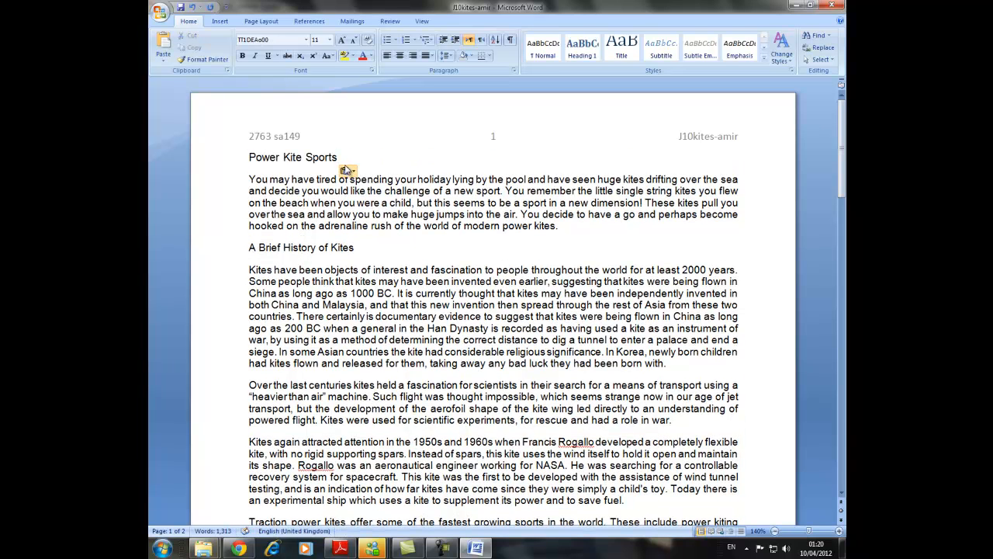
# Centre the Power Kite Sports heading and set its font size to 26 pt.
pyautogui.moveTo(342, 158); pyautogui.dragTo(218, 171)
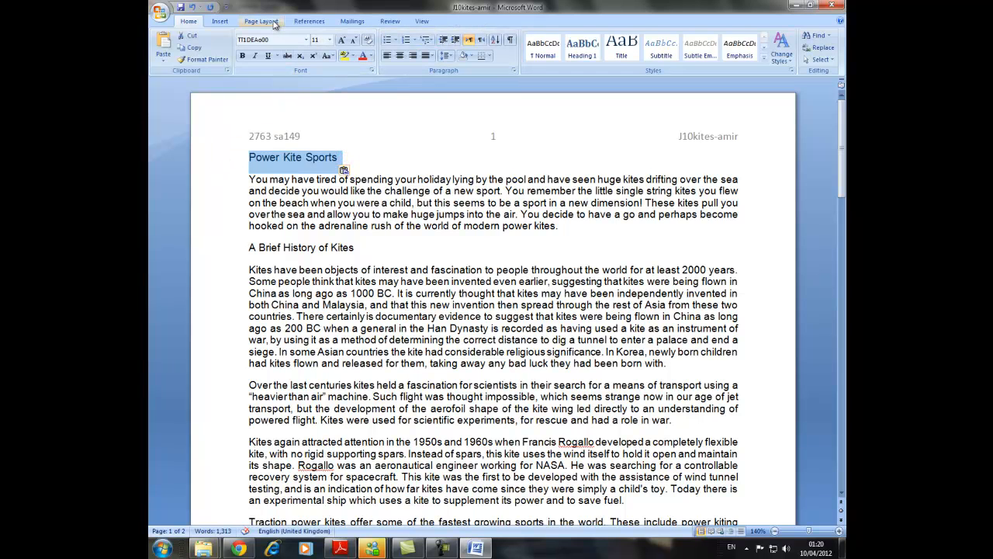
pyautogui.click(400, 57)
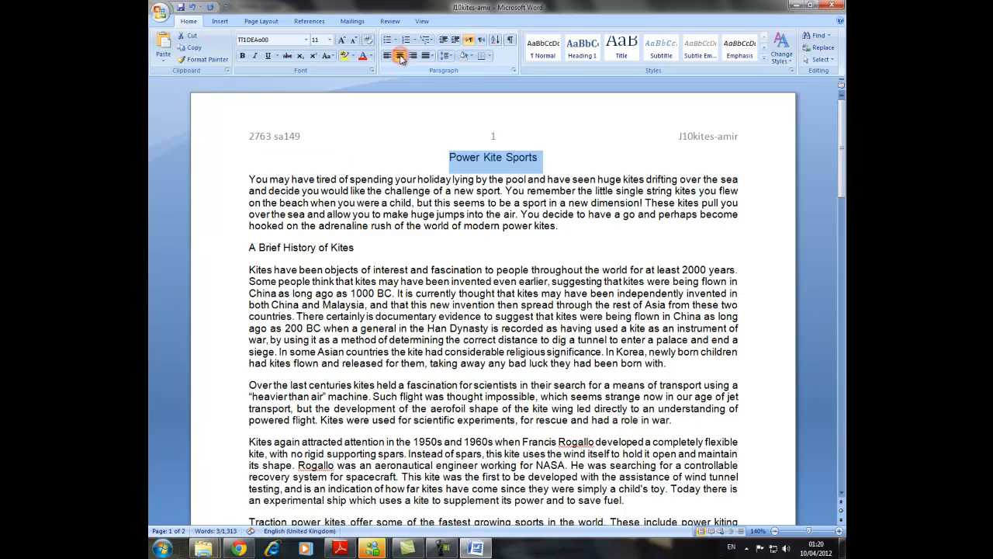
pyautogui.click(329, 41)
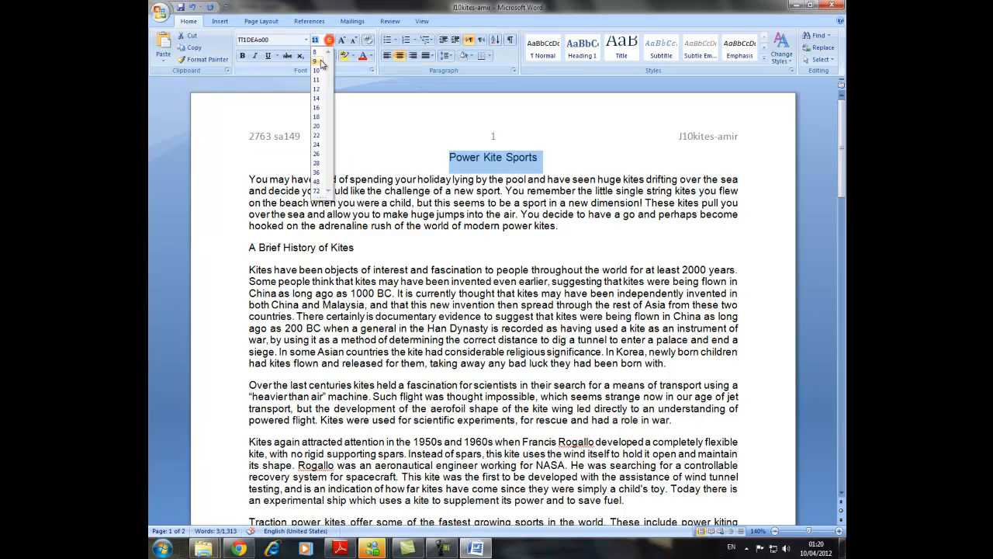
pyautogui.click(317, 154)
# Add the subheading "Draft report by :" with the author's full name below the heading, formatted as 14 pt, right-aligned italic text.
pyautogui.click(542, 128)
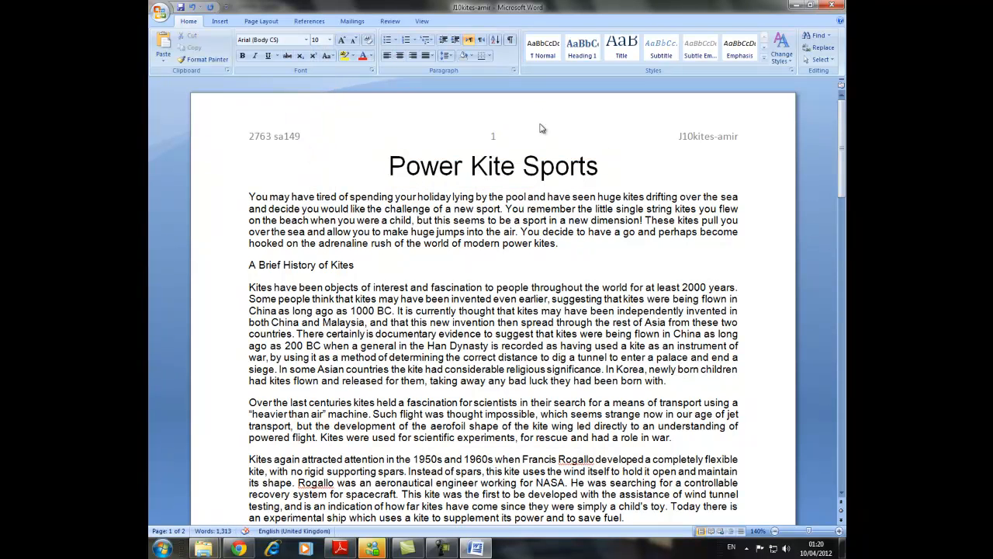
pyautogui.press('Return')
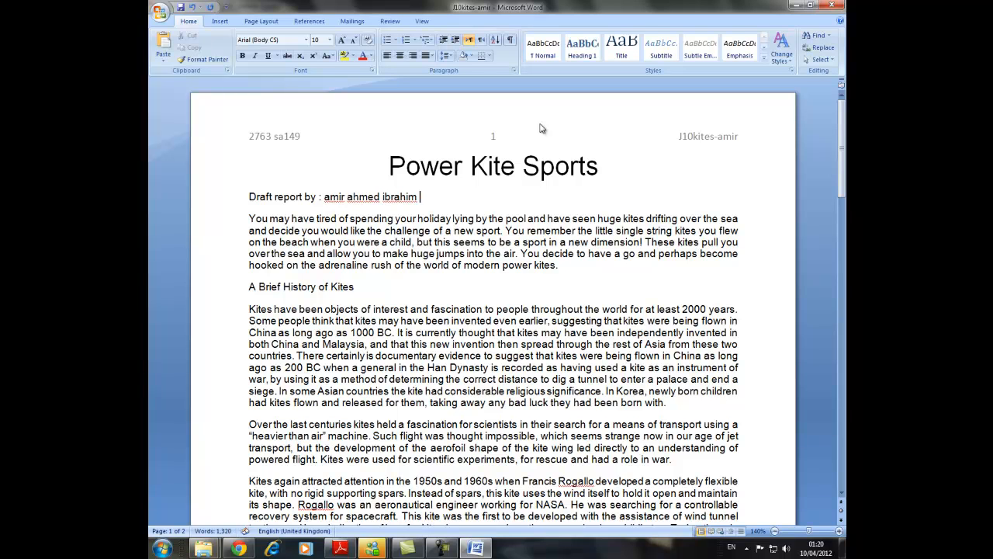
pyautogui.moveTo(423, 197); pyautogui.dragTo(243, 199)
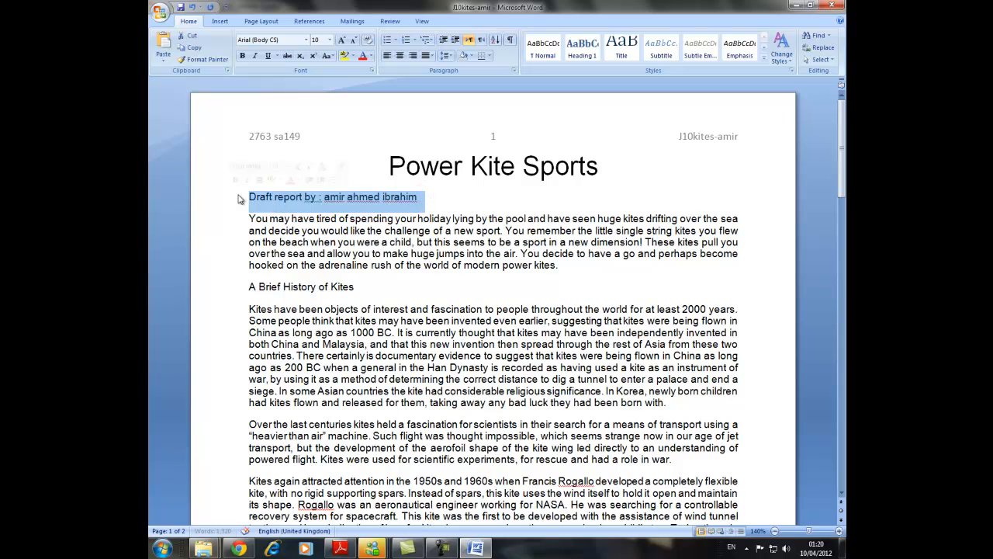
pyautogui.click(330, 41)
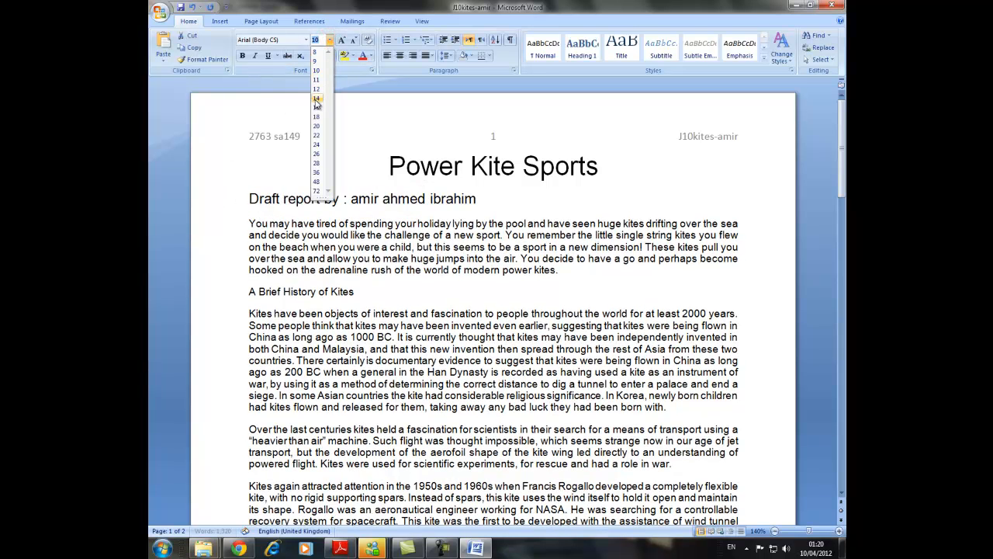
pyautogui.click(317, 104)
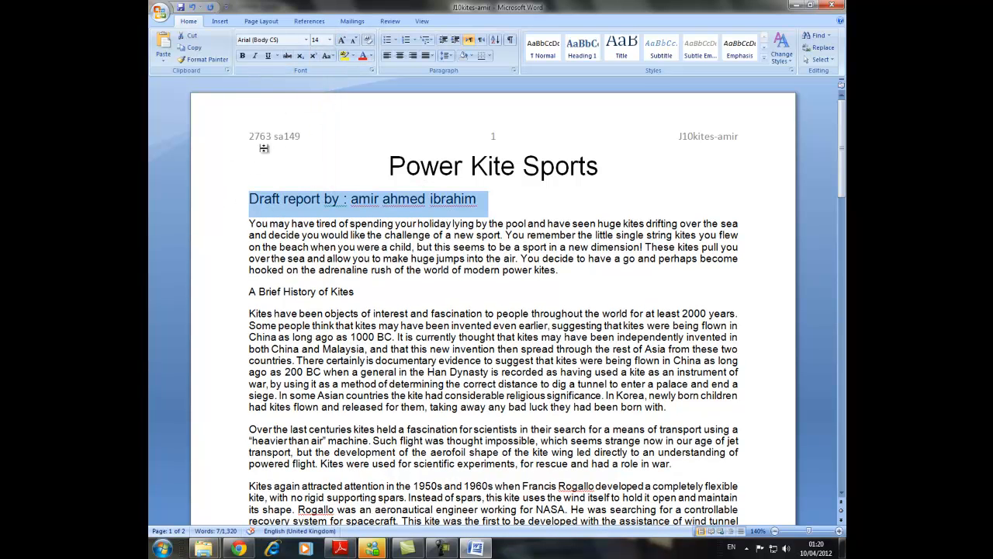
pyautogui.click(413, 56)
pyautogui.click(254, 56)
# Underline the Power Kite Sports heading and set both the heading and the subheading to Times New Roman.
pyautogui.tripleClick(608, 157)
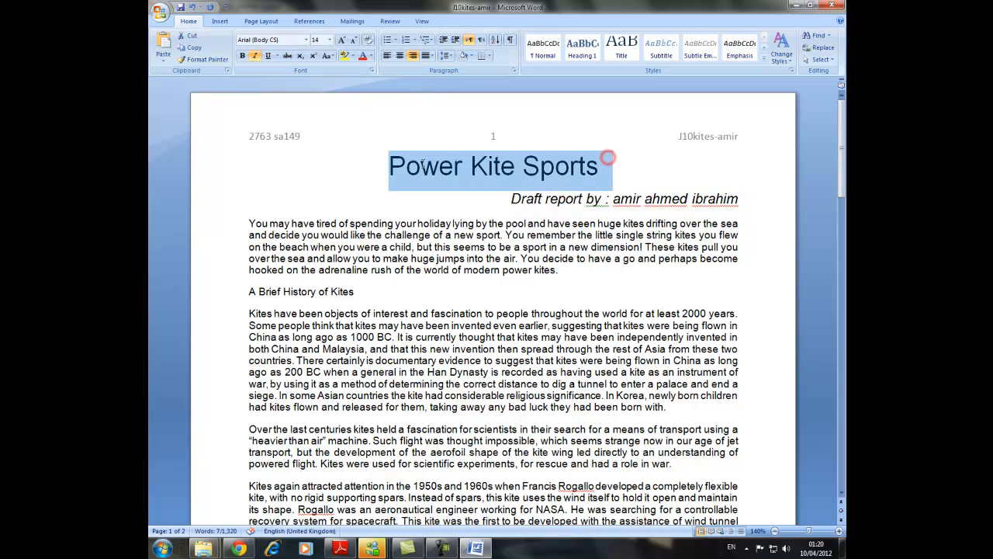
pyautogui.click(268, 56)
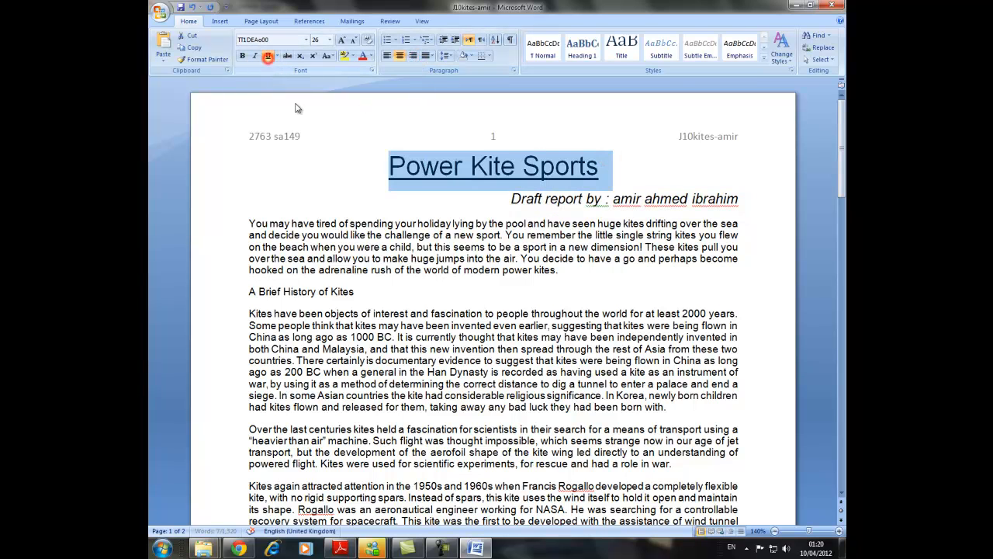
pyautogui.click(334, 168)
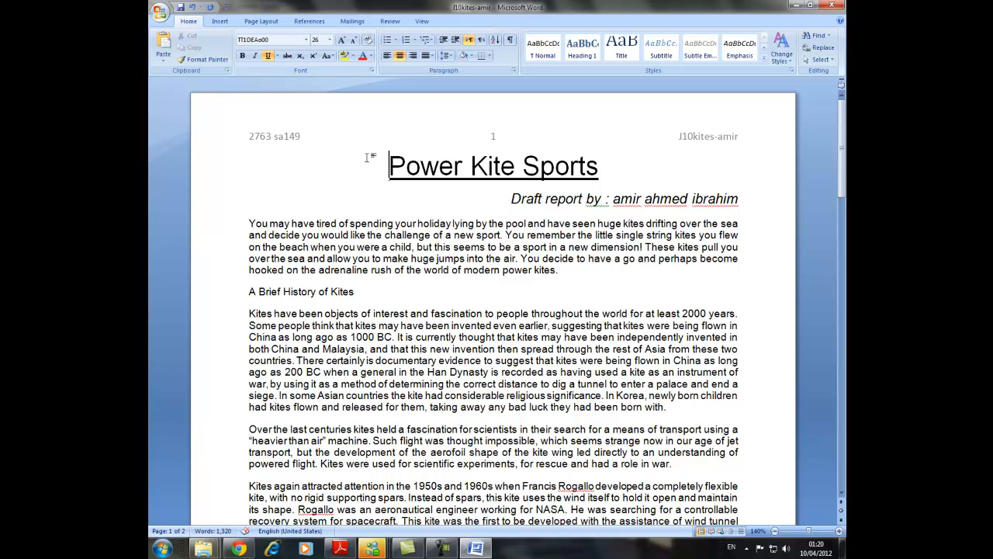
pyautogui.moveTo(372, 164); pyautogui.dragTo(721, 203)
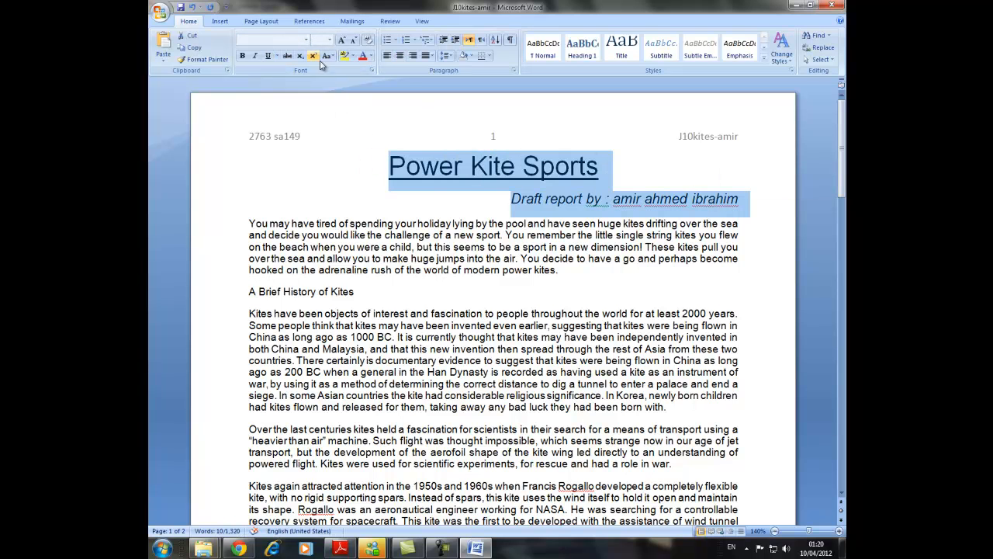
pyautogui.click(305, 40)
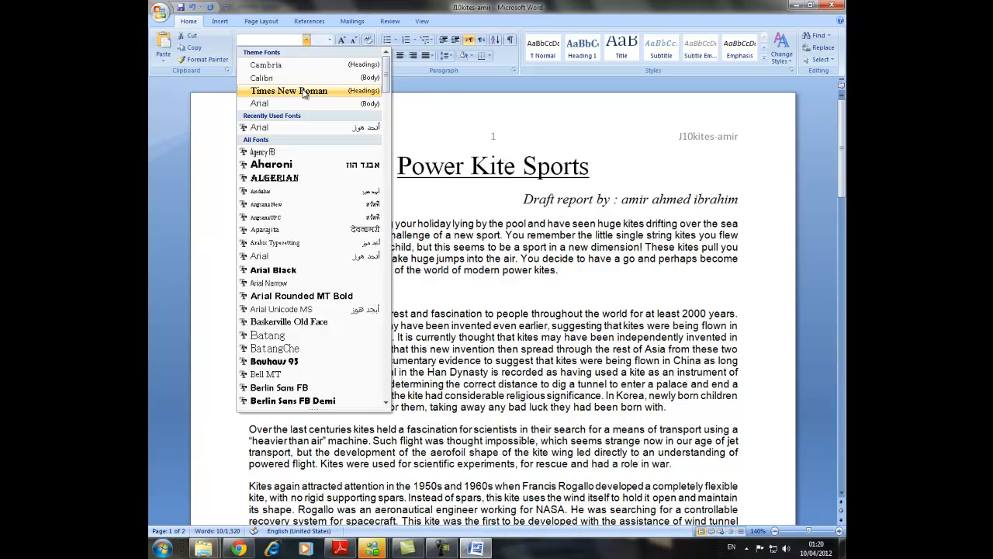
pyautogui.click(301, 91)
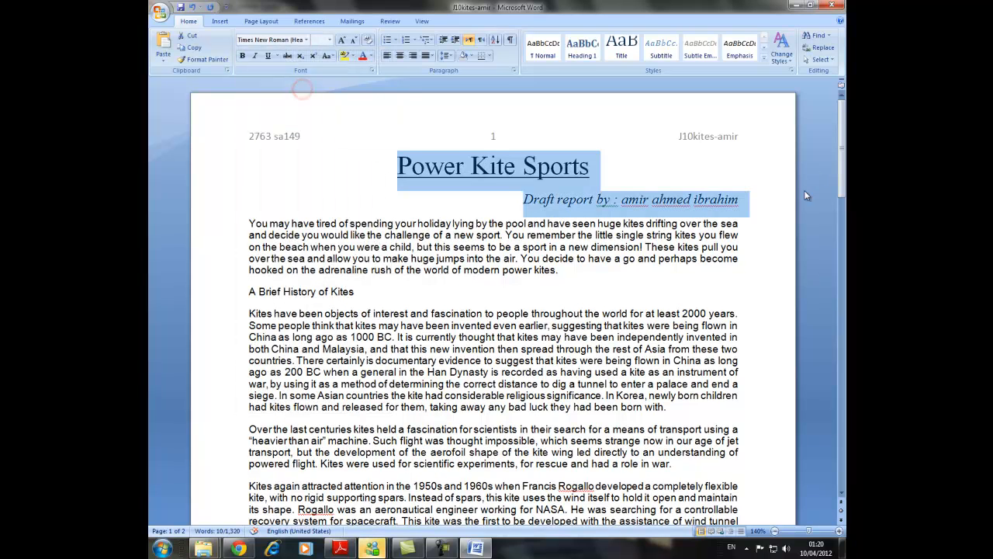
# Check heading and subheading tasks 19 to 24 and read tasks 25 and 26 in Adobe Reader, returning to the Word document.
pyautogui.click(340, 548)
pyautogui.scroll(-1, 346, 396)
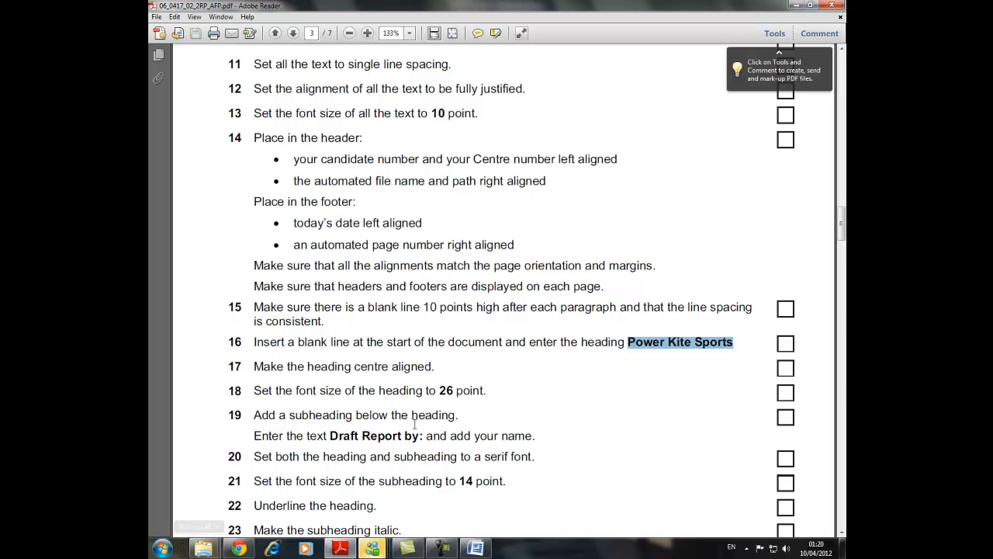
pyautogui.moveTo(402, 436); pyautogui.dragTo(307, 436)
pyautogui.scroll(-2, 394, 408)
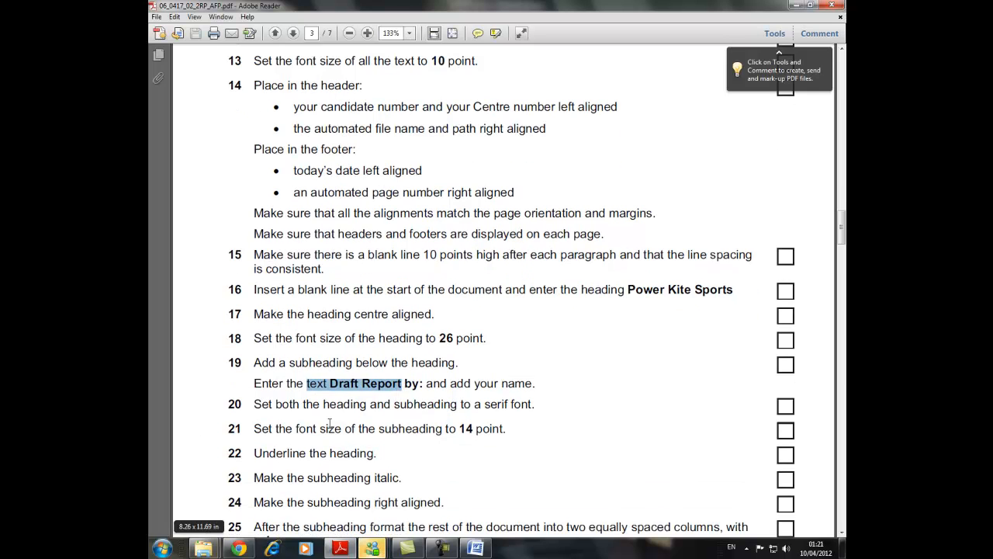
pyautogui.moveTo(459, 429); pyautogui.dragTo(505, 428)
pyautogui.scroll(-1, 460, 428)
pyautogui.tripleClick(379, 428)
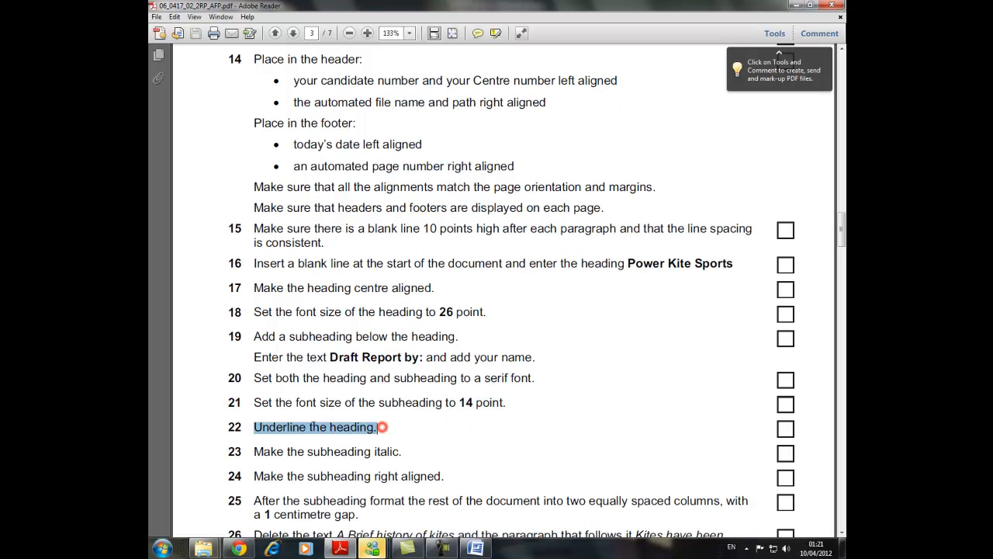
pyautogui.click(422, 451)
pyautogui.scroll(-2, 255, 451)
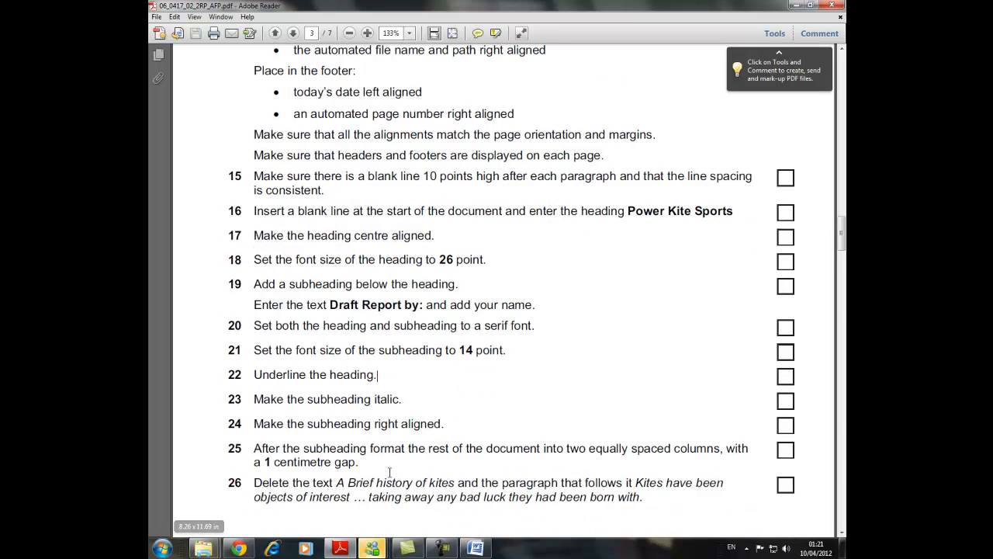
pyautogui.scroll(-2, 276, 413)
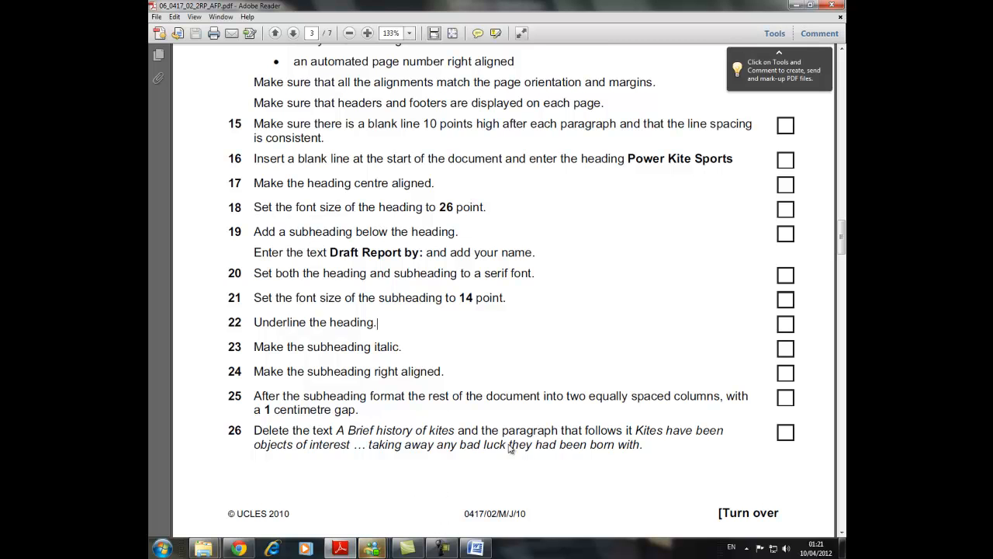
pyautogui.click(485, 550)
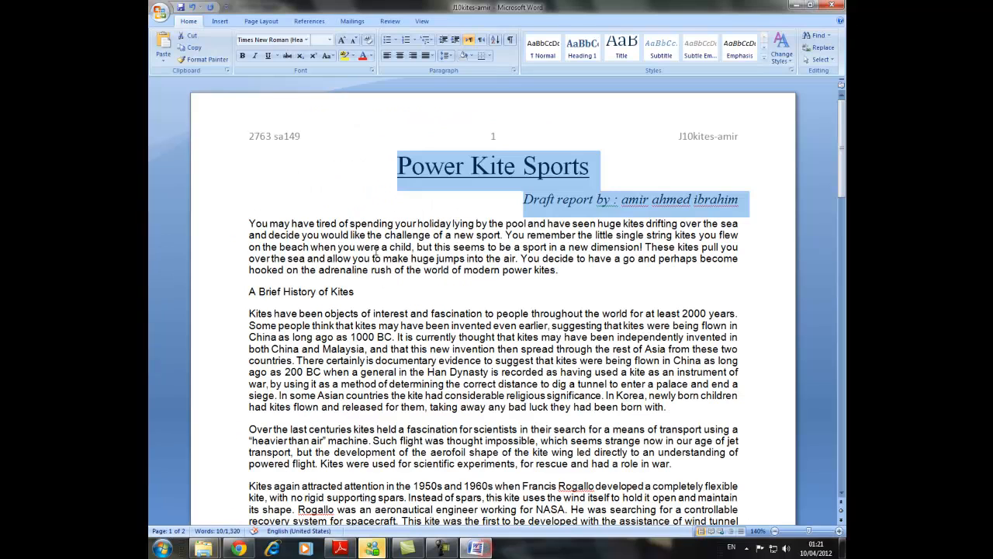
# Format all the text after the subheading into two equal-width columns with 1 cm spacing.
pyautogui.click(571, 214)
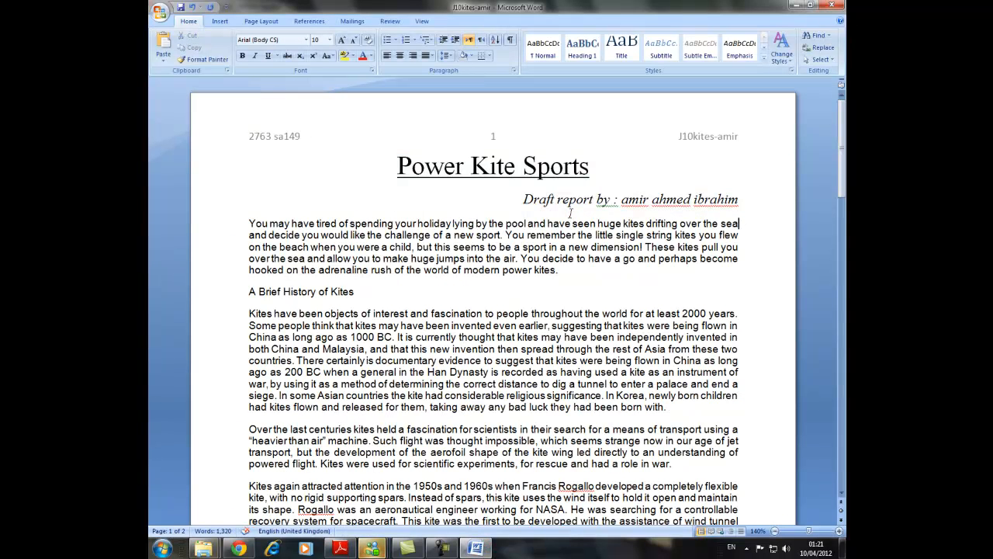
pyautogui.moveTo(247, 223); pyautogui.dragTo(771, 553)
pyautogui.scroll(15, 485, 215)
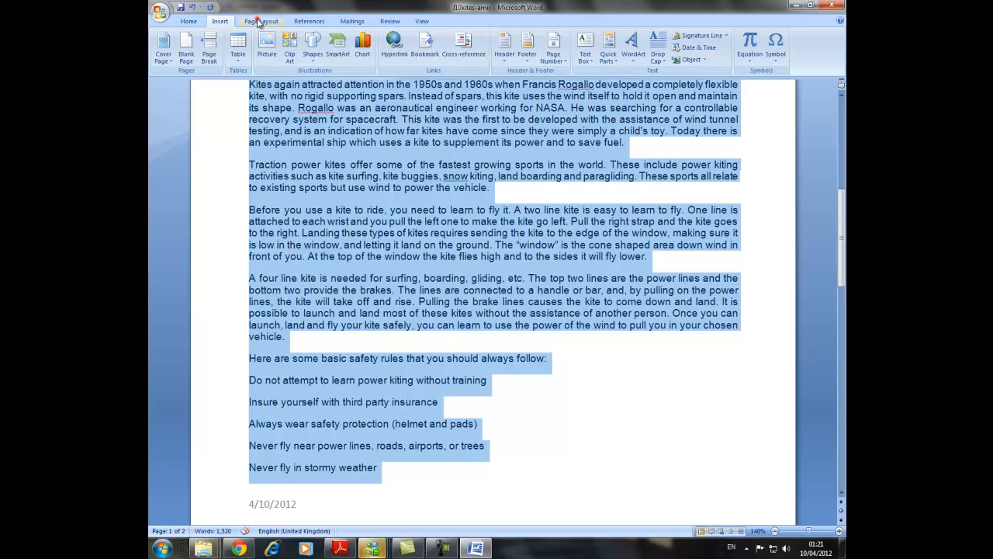
pyautogui.click(260, 21)
pyautogui.click(291, 58)
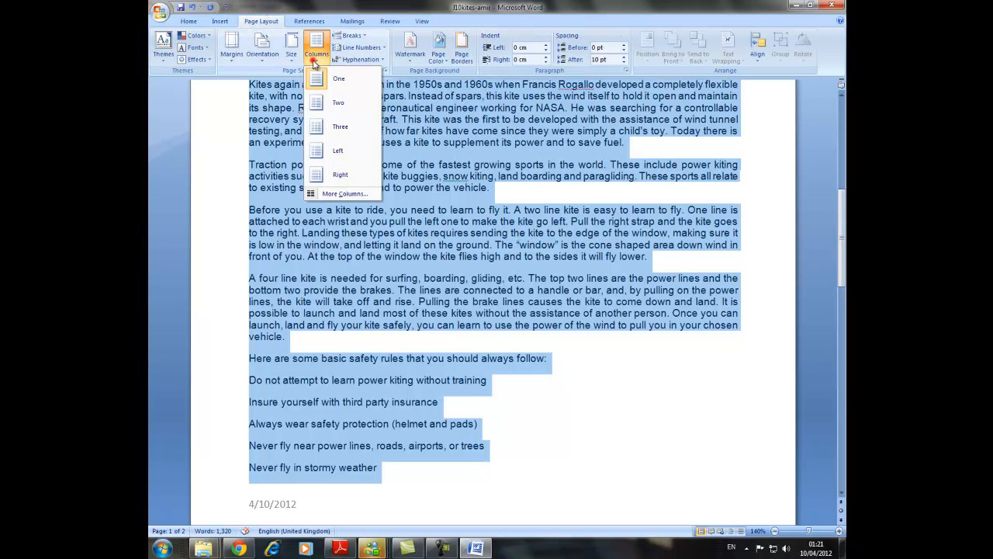
pyautogui.click(347, 195)
pyautogui.click(456, 202)
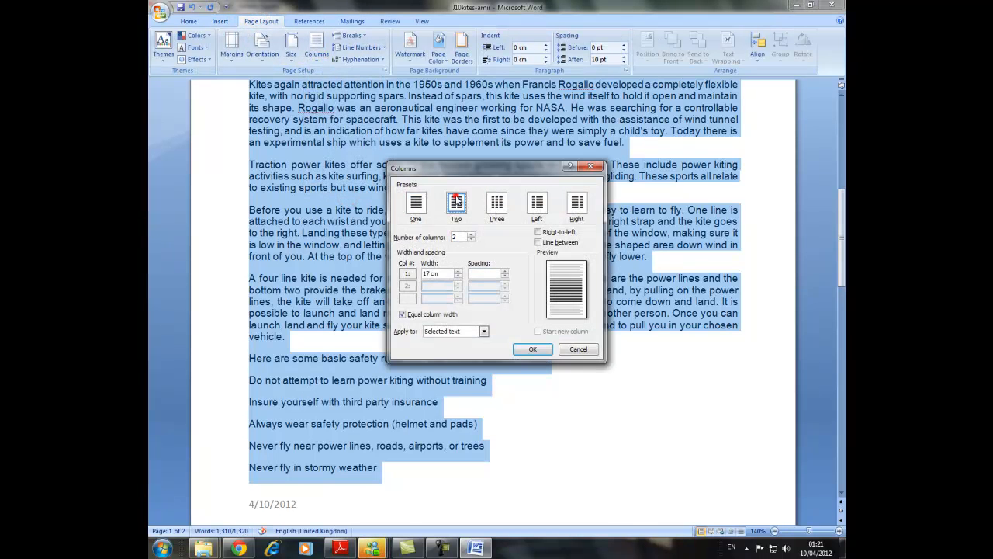
pyautogui.doubleClick(492, 273)
pyautogui.write('1')
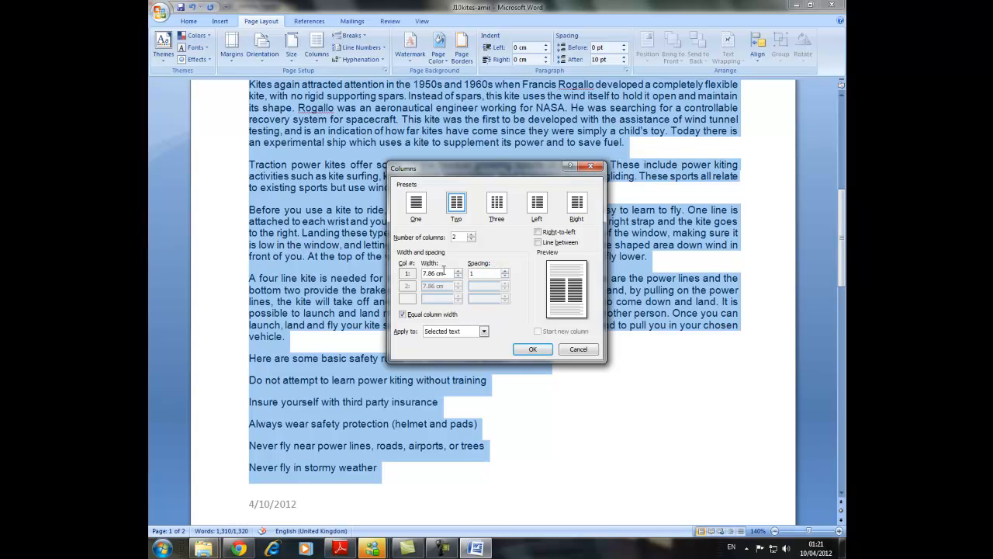
pyautogui.click(532, 348)
pyautogui.scroll(10, 356, 312)
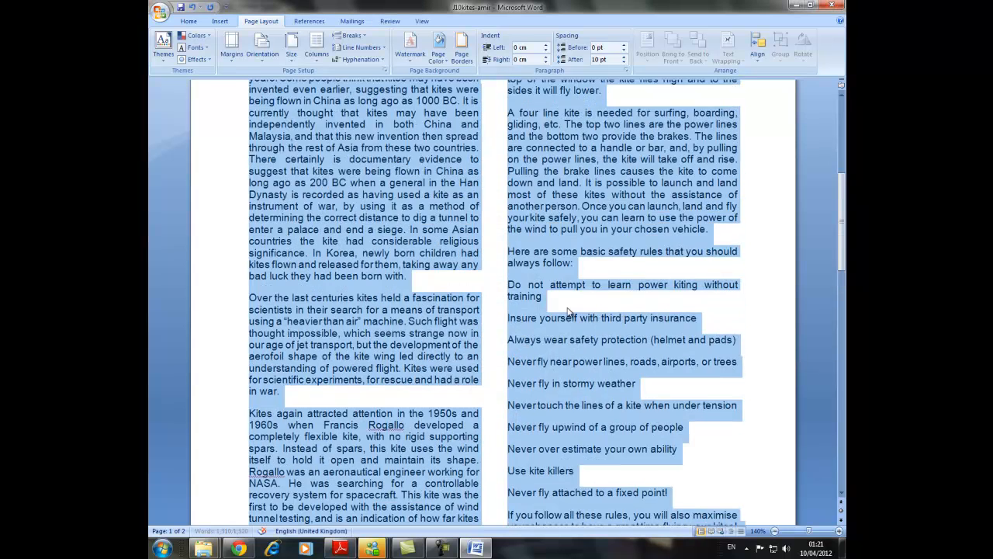
pyautogui.scroll(1, 357, 312)
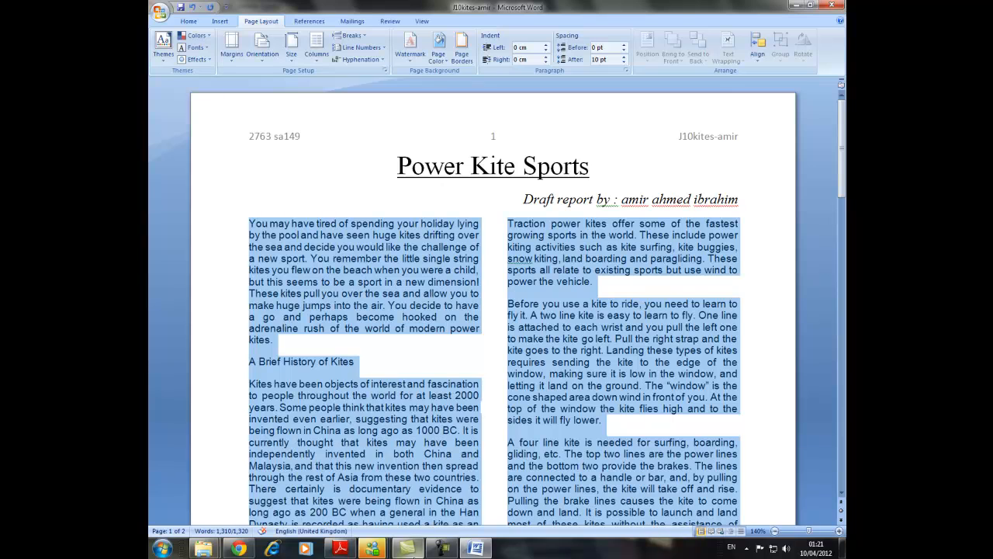
# Read task 26's deletion instructions in the exam paper in Adobe Reader and return to the Word document.
pyautogui.click(342, 550)
pyautogui.scroll(-3, 295, 394)
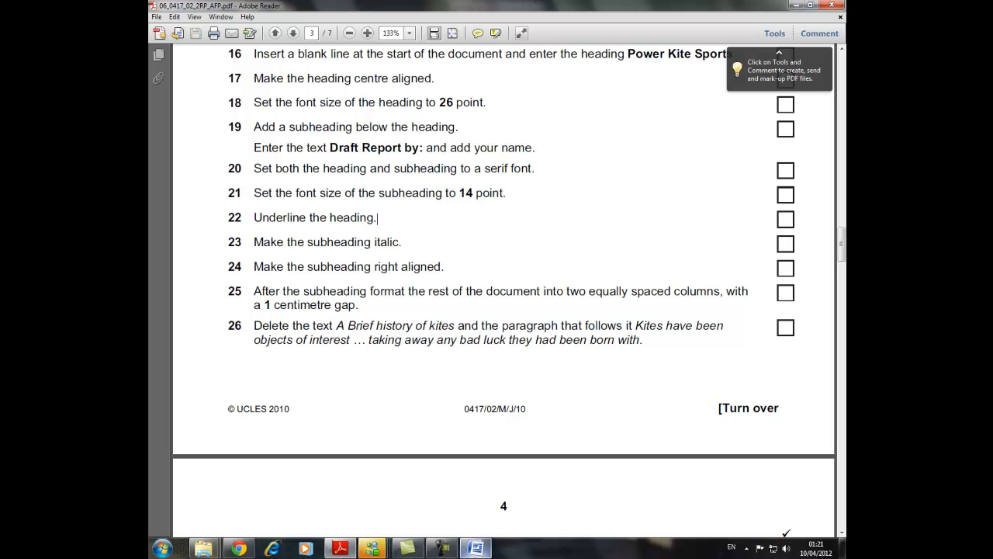
pyautogui.click(476, 549)
# Delete the subheading A Brief History of Kites and the paragraph after it that begins "Kites have been objects of interest".
pyautogui.click(230, 385)
pyautogui.scroll(-2, 229, 385)
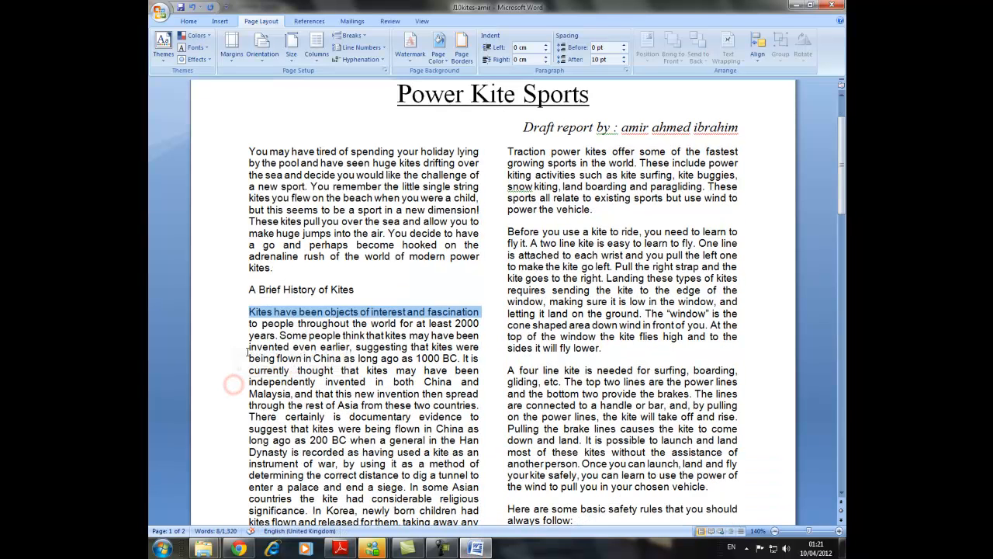
pyautogui.moveTo(250, 290); pyautogui.dragTo(456, 476)
pyautogui.press('Delete')
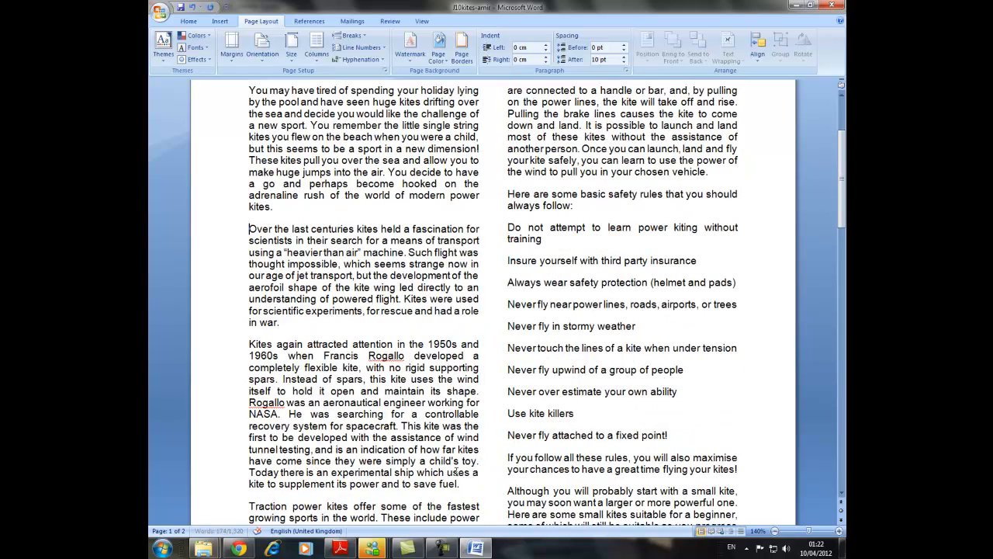
pyautogui.scroll(2, 421, 253)
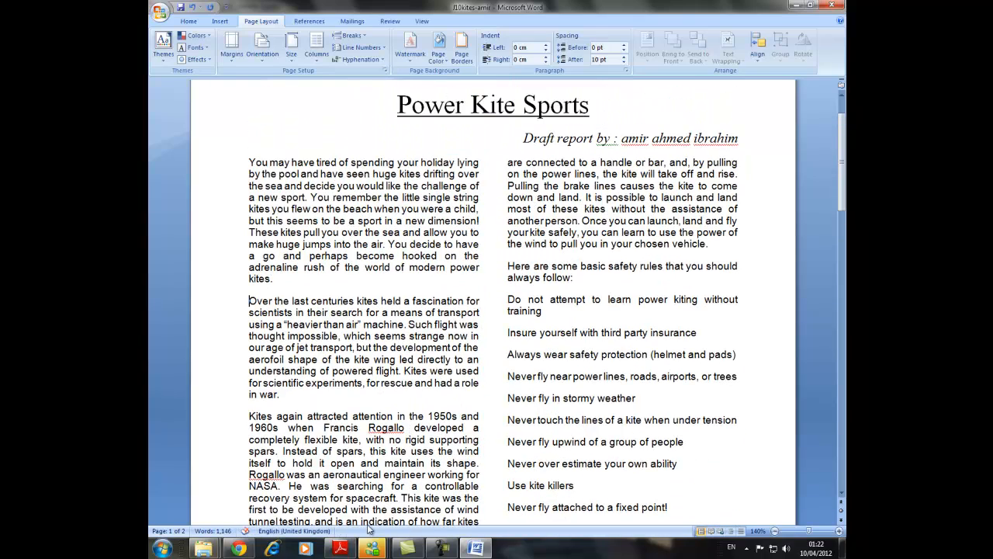
# Read task 27 about the bulleted safety rules list in the exam paper in Adobe Reader.
pyautogui.click(340, 549)
pyautogui.scroll(-8, 301, 373)
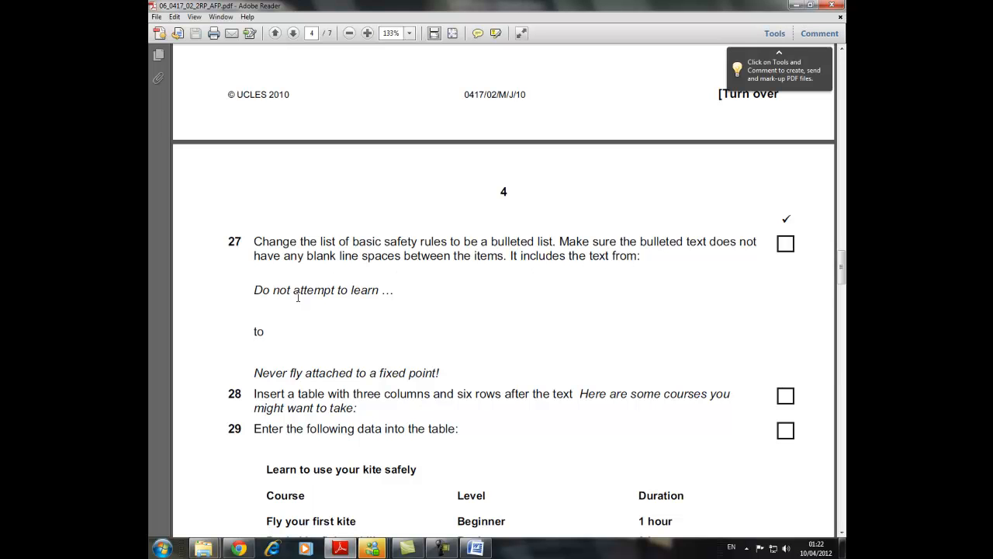
# Format the safety rules in the Word document from "Do not attempt to learn" to "Never fly attached to a fixed point!" as a bulleted list.
pyautogui.click(476, 548)
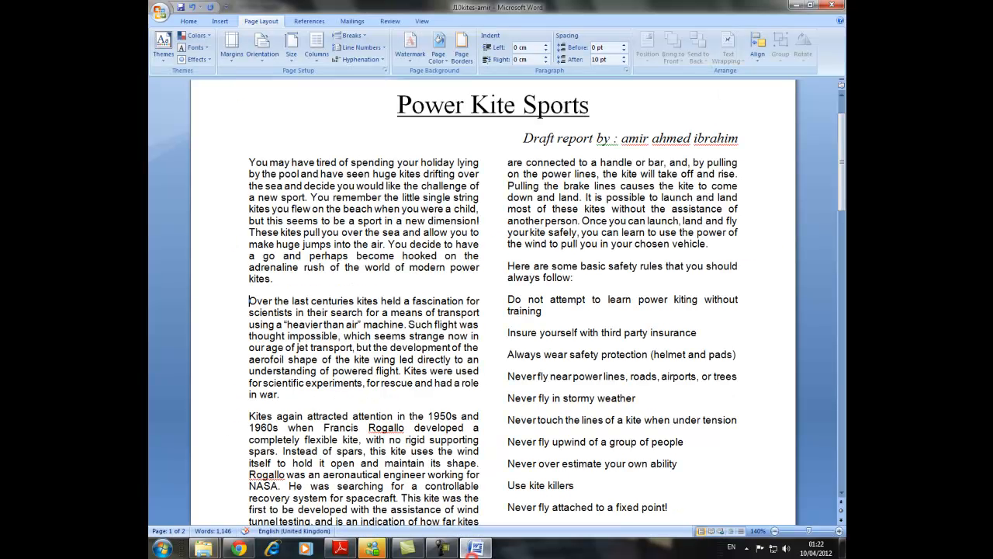
pyautogui.moveTo(506, 298); pyautogui.dragTo(771, 447)
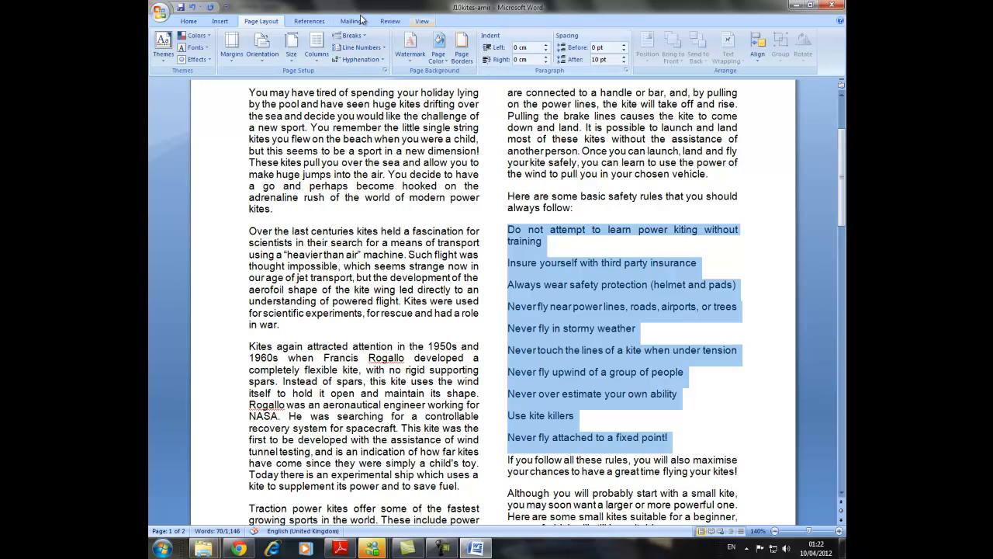
pyautogui.click(297, 23)
pyautogui.click(221, 22)
pyautogui.click(189, 21)
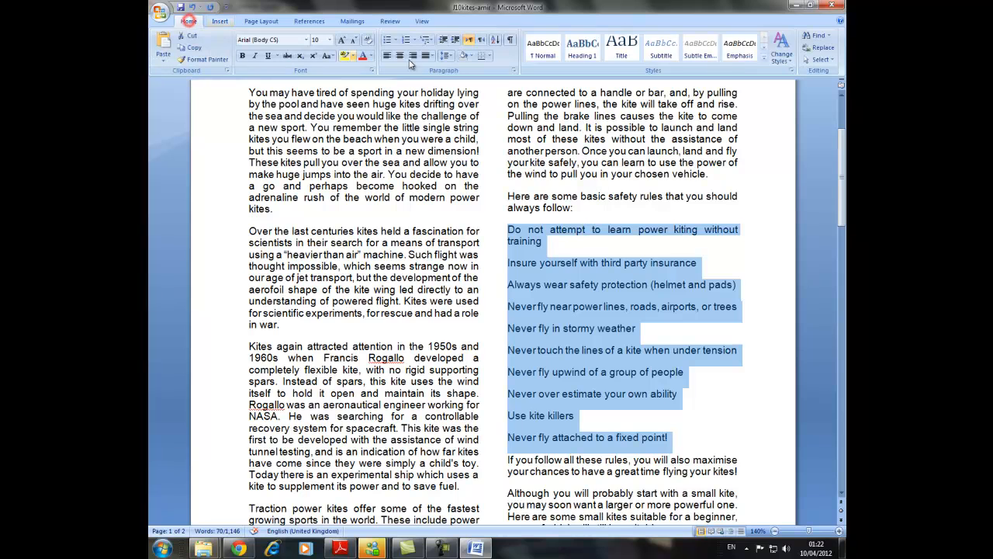
pyautogui.click(385, 39)
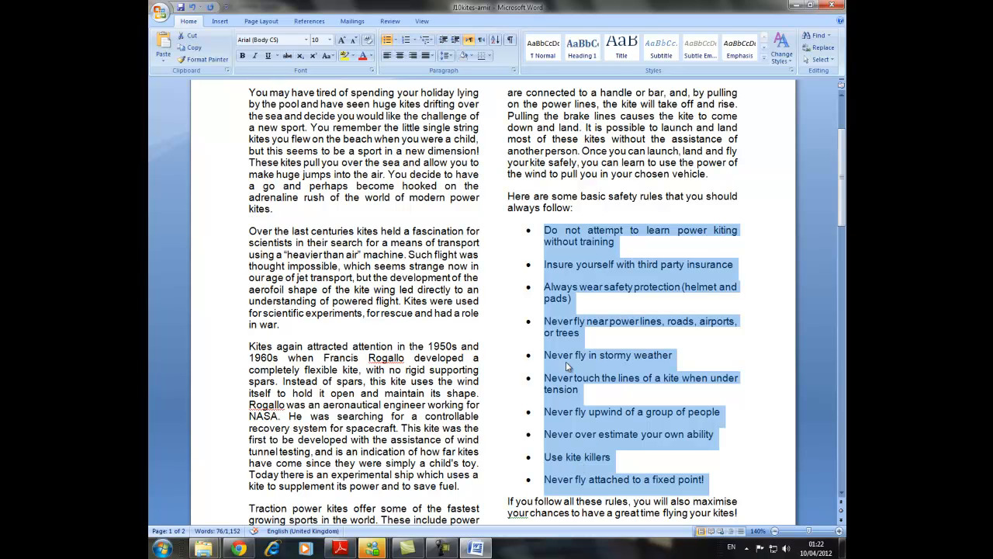
# Remove the paragraph spacing after the bulleted safety rules to eliminate blank space between the items.
pyautogui.rightClick(587, 259)
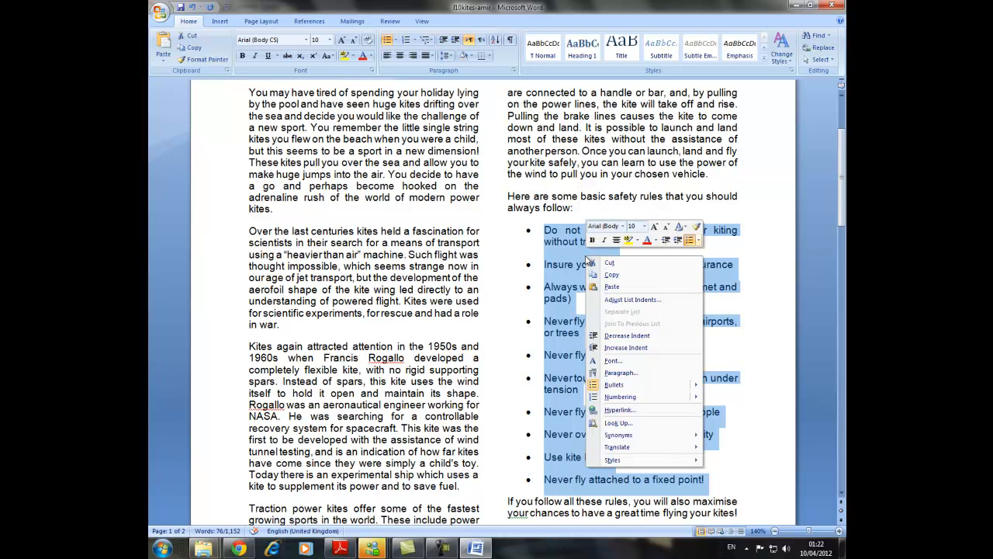
pyautogui.click(621, 372)
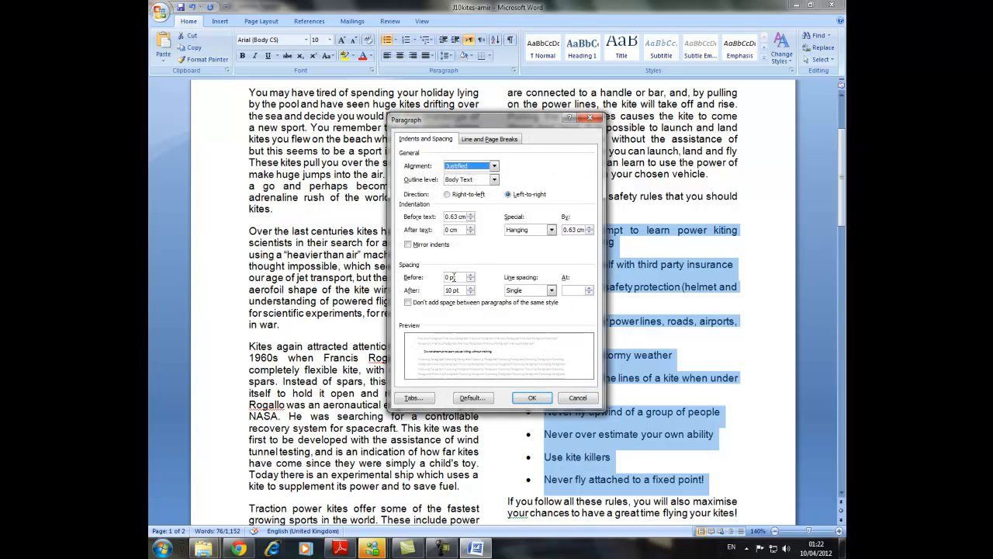
pyautogui.moveTo(463, 292); pyautogui.dragTo(444, 293)
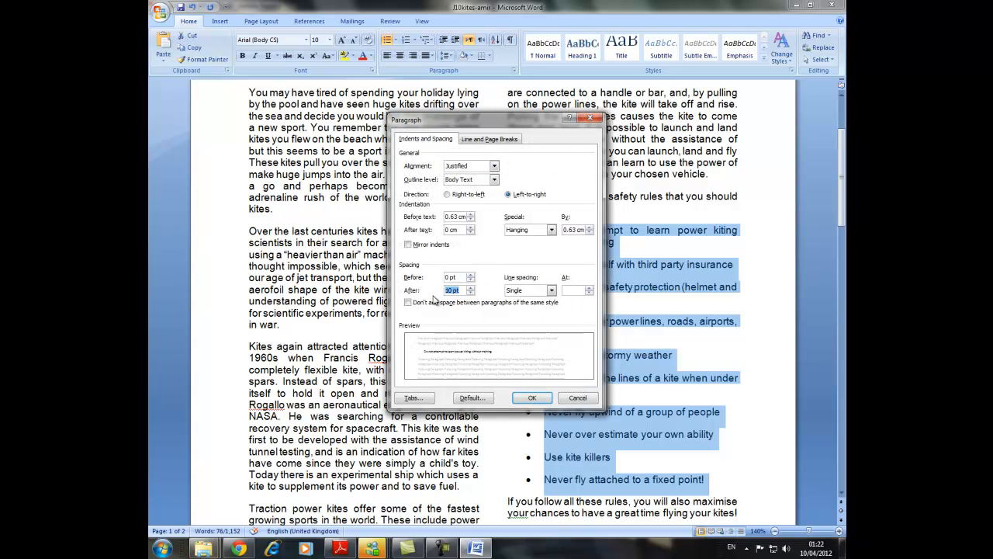
pyautogui.click(533, 397)
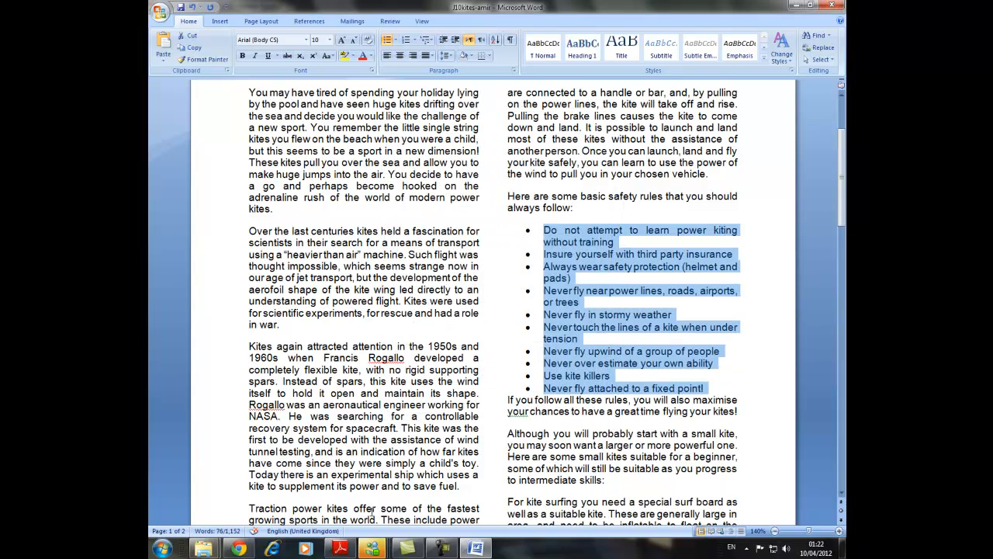
# Check task 28 in Adobe Reader, and in Word insert a three-column, six-row table after "Here are some courses you might want to take:".
pyautogui.click(340, 549)
pyautogui.scroll(-2, 278, 351)
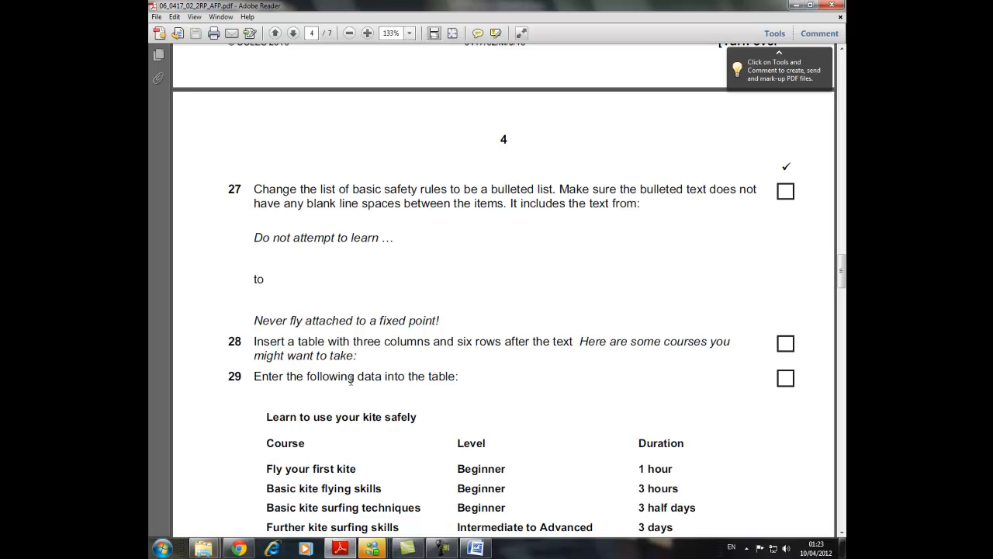
pyautogui.click(475, 549)
pyautogui.scroll(-3, 493, 429)
pyautogui.scroll(-5, 494, 429)
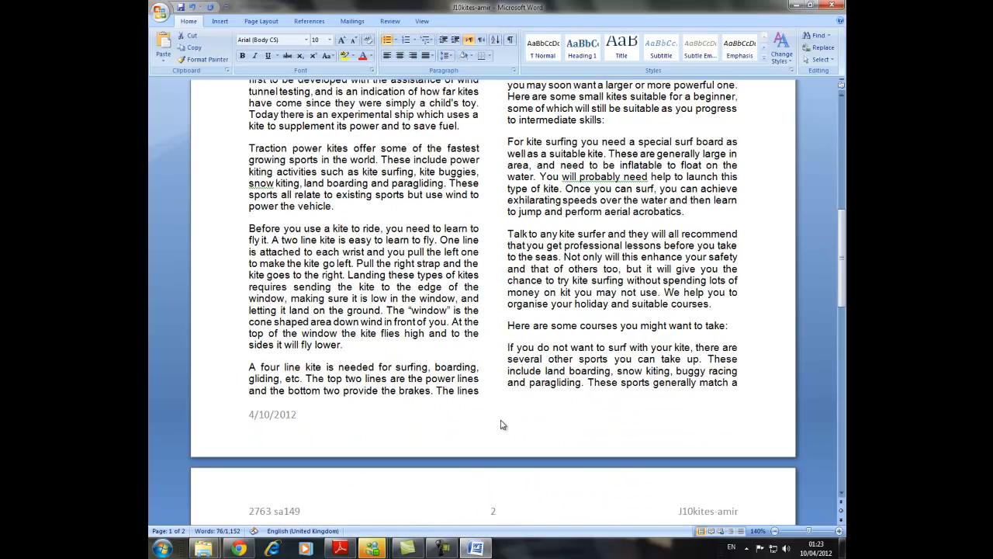
pyautogui.click(734, 326)
pyautogui.press('Return')
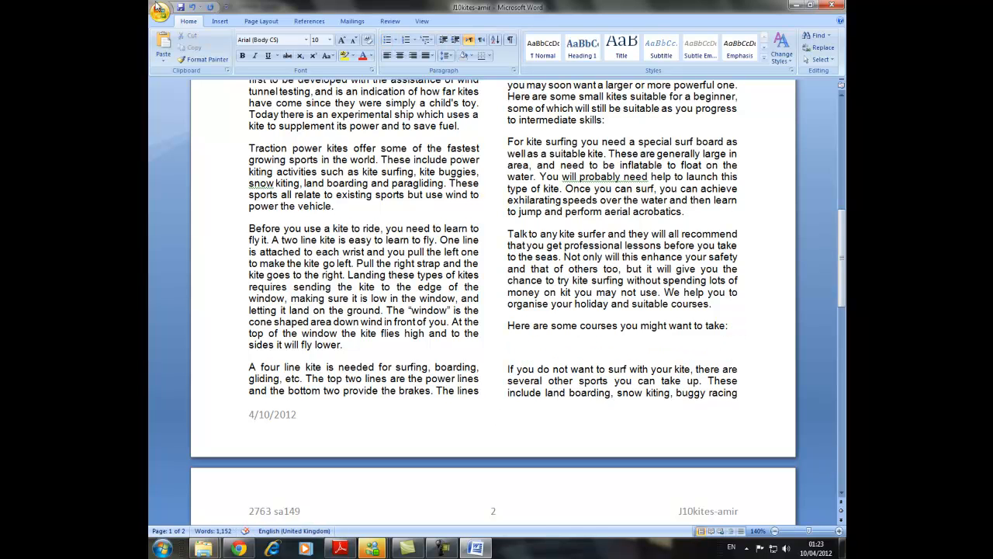
pyautogui.click(218, 22)
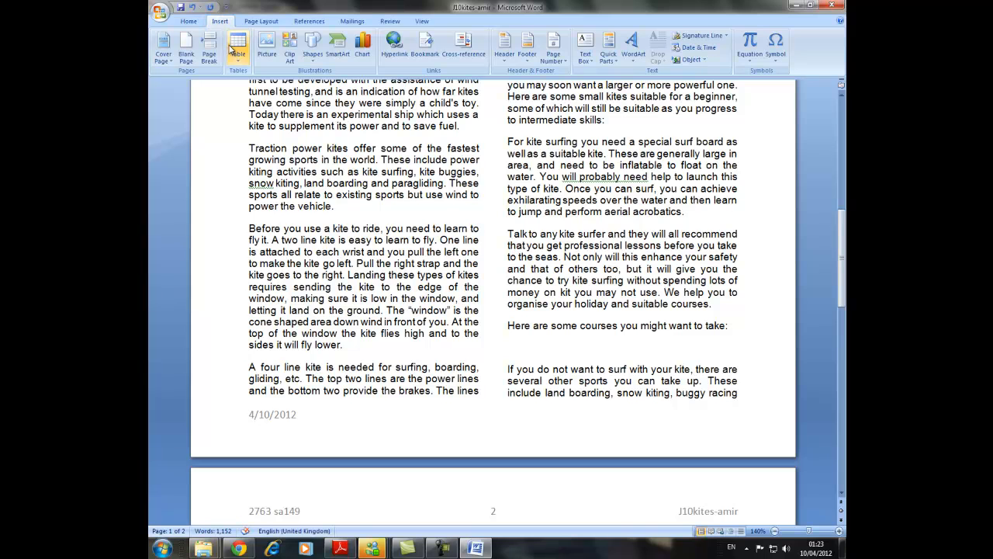
pyautogui.click(237, 45)
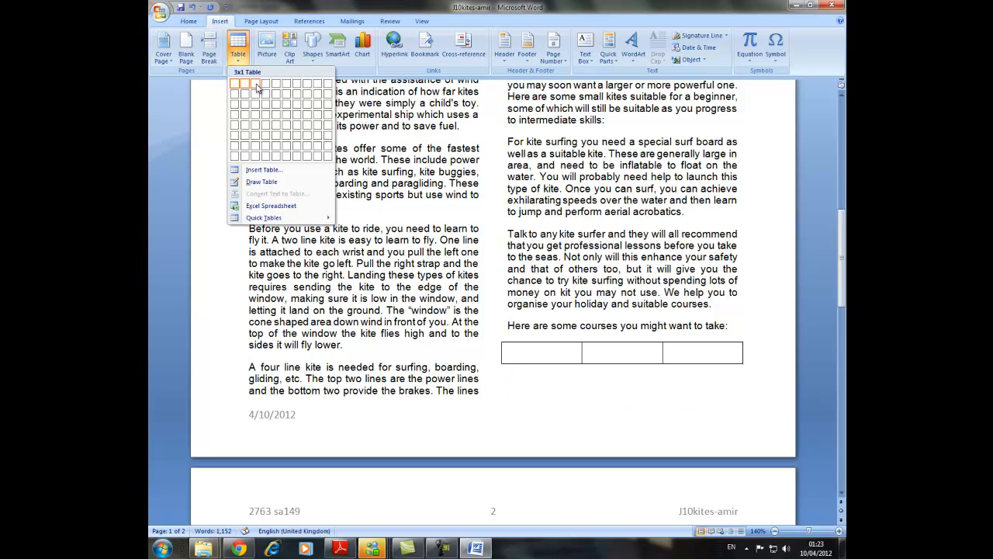
pyautogui.click(259, 139)
pyautogui.scroll(-5, 248, 458)
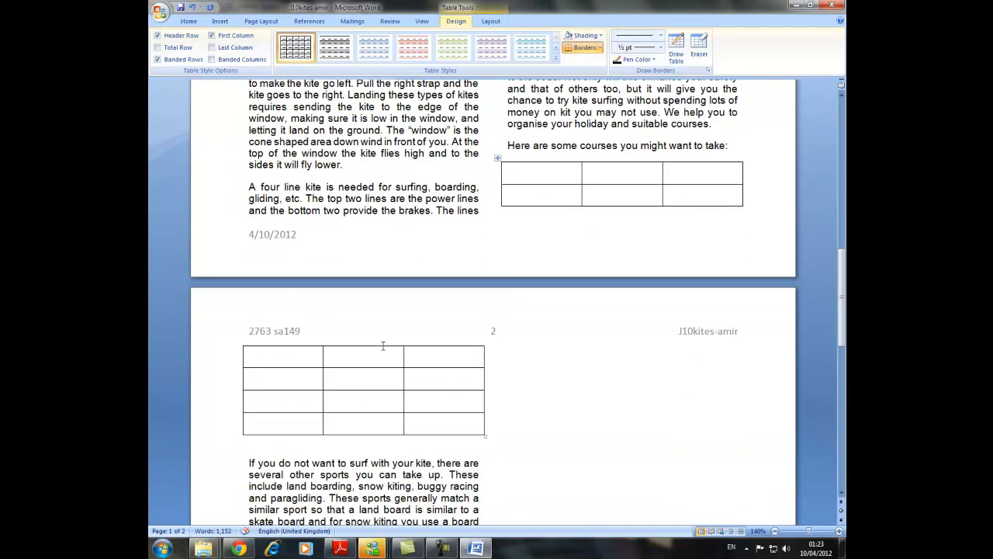
pyautogui.scroll(2, 383, 346)
# Copy "Learn to use your kite safely" from the exam paper in Adobe Reader into the first cell of the Word table.
pyautogui.click(515, 255)
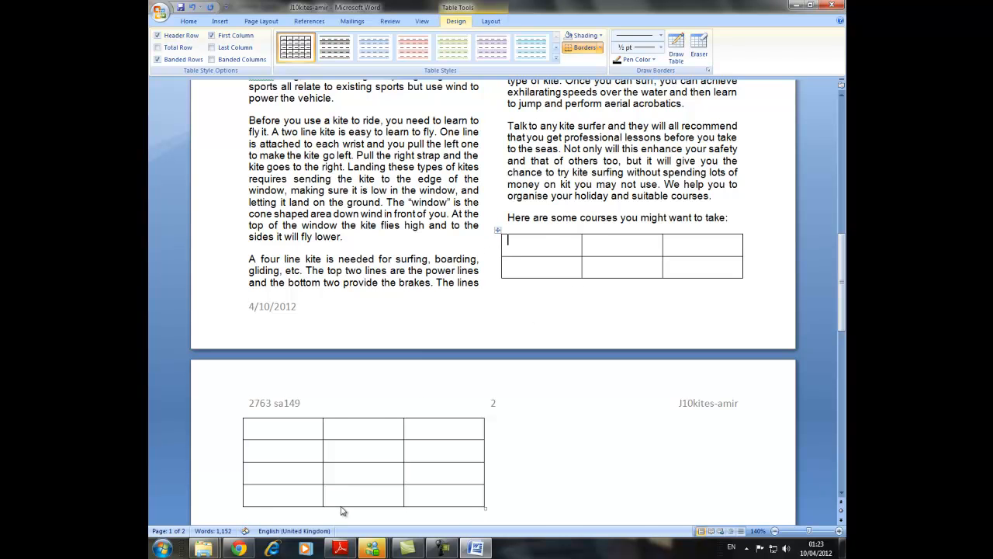
pyautogui.click(340, 548)
pyautogui.moveTo(422, 339); pyautogui.dragTo(267, 340)
pyautogui.rightClick(294, 343)
pyautogui.click(315, 351)
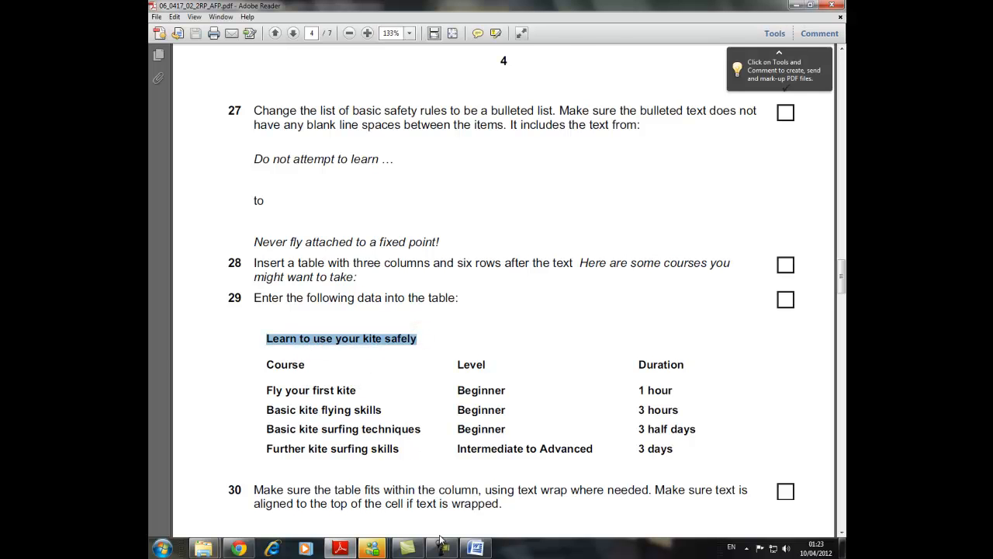
pyautogui.click(476, 548)
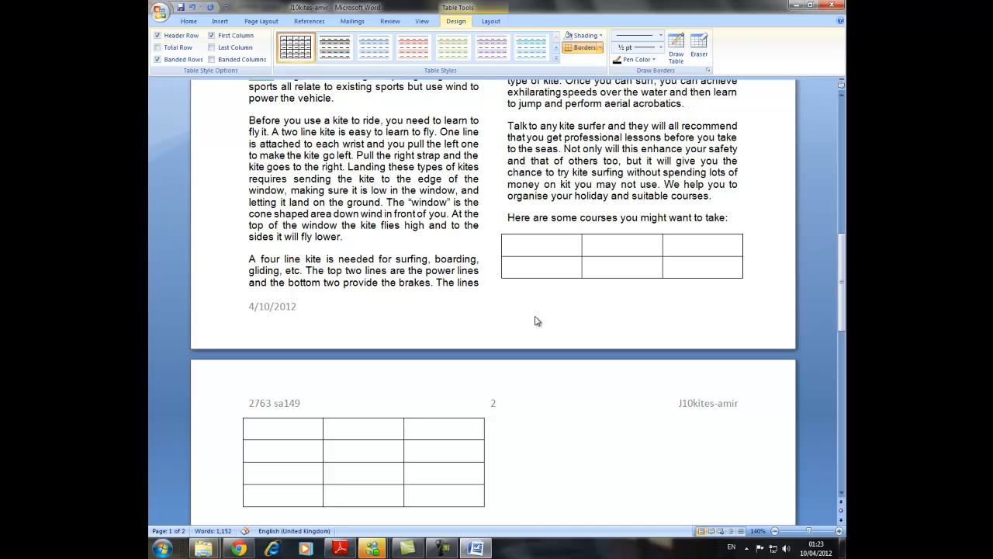
pyautogui.hotkey('ctrl', 'v')
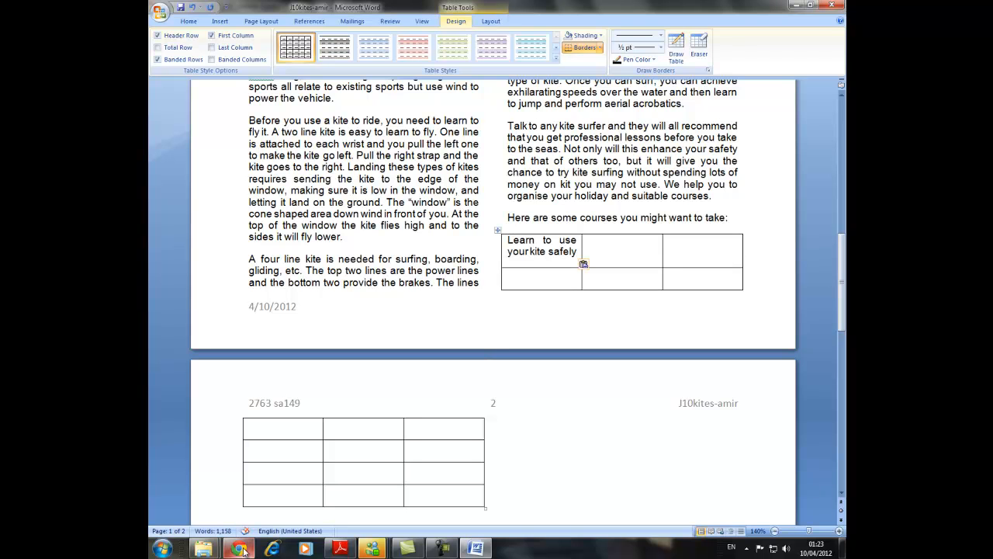
# Check the column headings in the exam paper and enter Course, Level and Duration across the table's second row in Word.
pyautogui.click(340, 548)
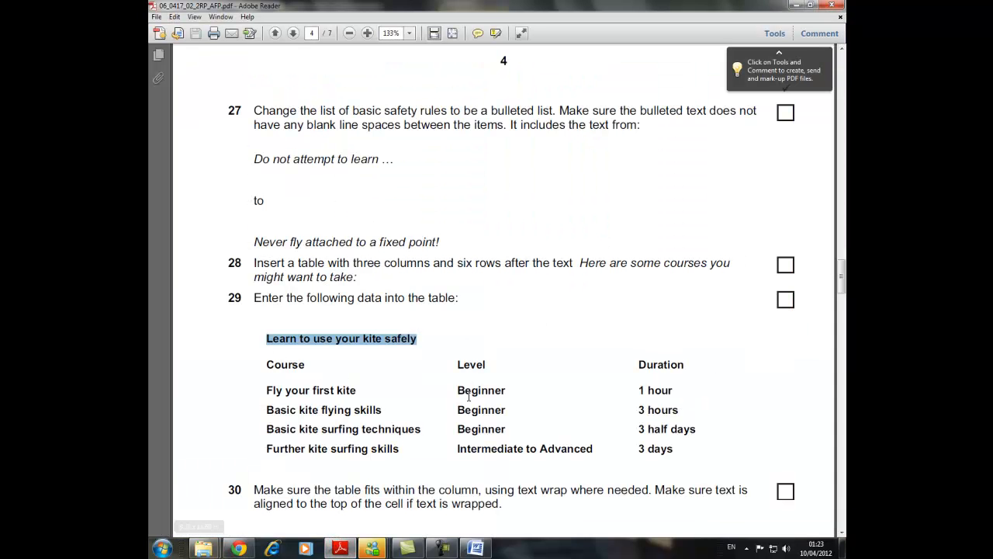
pyautogui.click(476, 548)
pyautogui.click(531, 286)
pyautogui.write('course')
pyautogui.press('Tab')
pyautogui.write('level')
pyautogui.press('Tab')
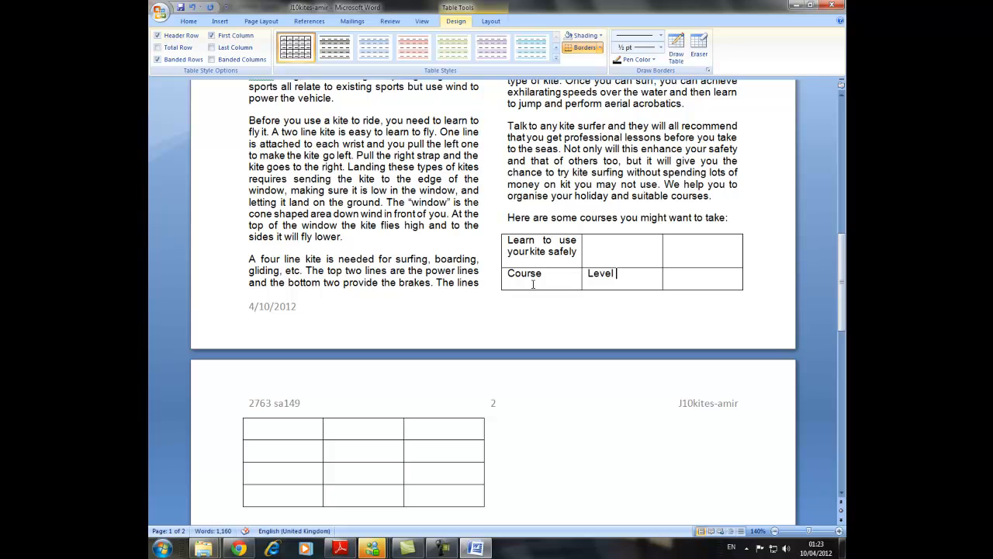
pyautogui.write('duration')
# Fill the table's third row with "Fly your first kite", "Beginner" and "1hour", checking the data in the Adobe Reader exam paper.
pyautogui.click(340, 548)
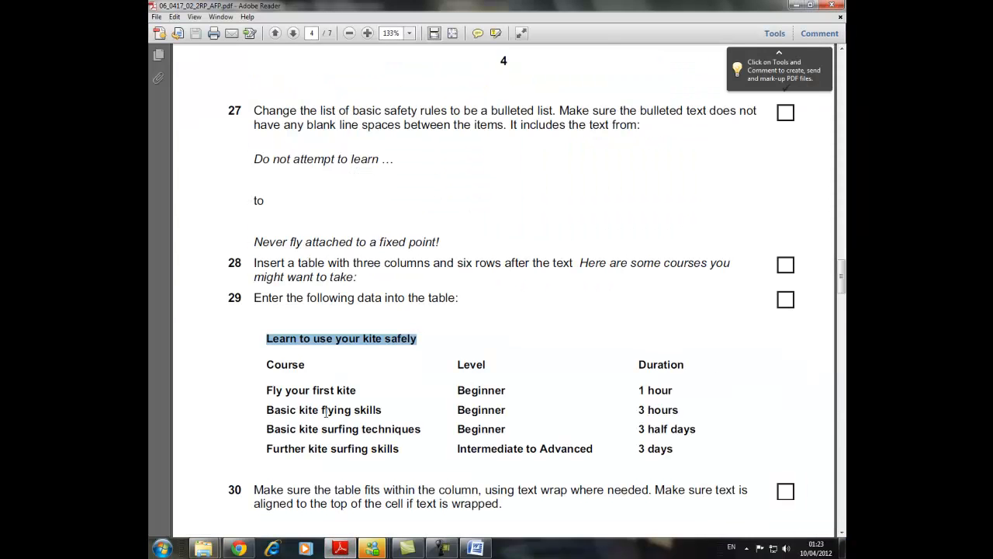
pyautogui.click(340, 549)
pyautogui.click(274, 427)
pyautogui.write('fly your first kite')
pyautogui.press('Tab')
pyautogui.write('beginner')
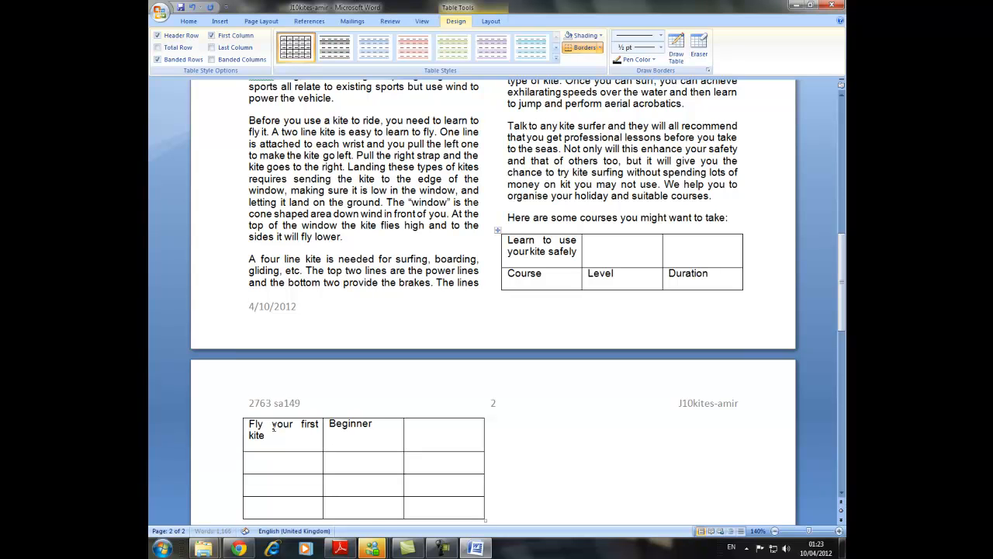
pyautogui.click(340, 549)
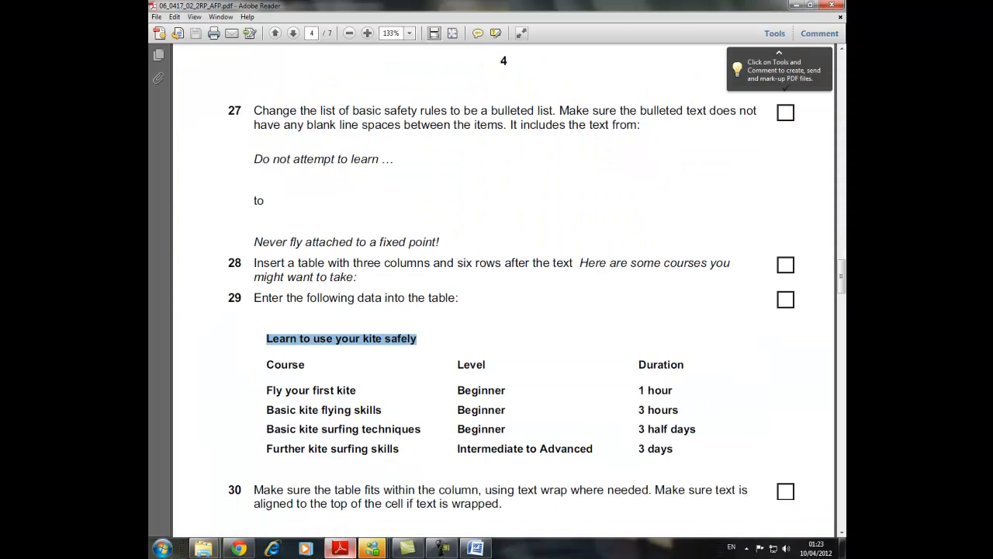
pyautogui.hotkey('alt', 'Tab')
pyautogui.write('hour')
# Fill the Level column of the last three table rows with "Beginner", "beginner" and "Intermediate to advanced".
pyautogui.click(270, 463)
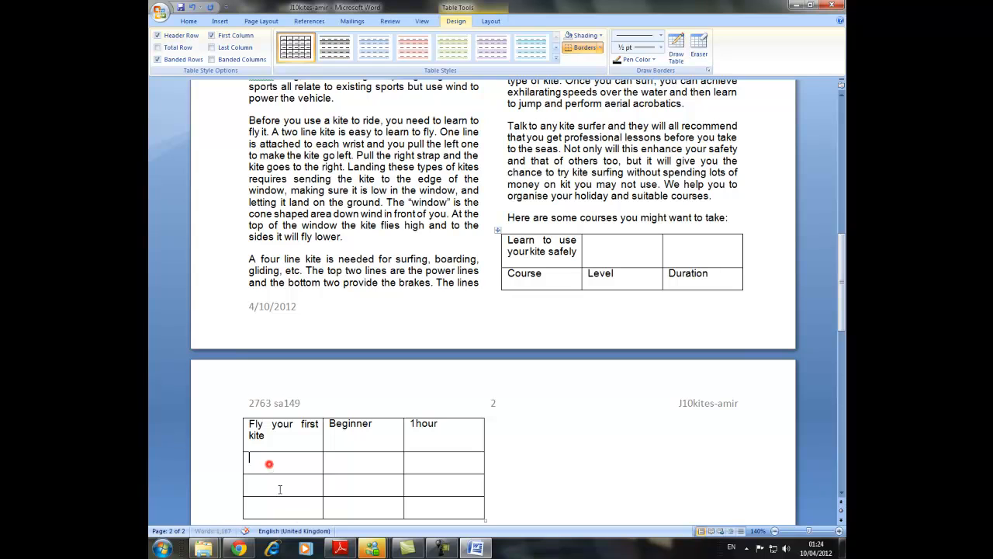
pyautogui.click(367, 468)
pyautogui.write('beginner')
pyautogui.press('BackSpace')
pyautogui.click(354, 481)
pyautogui.write('be')
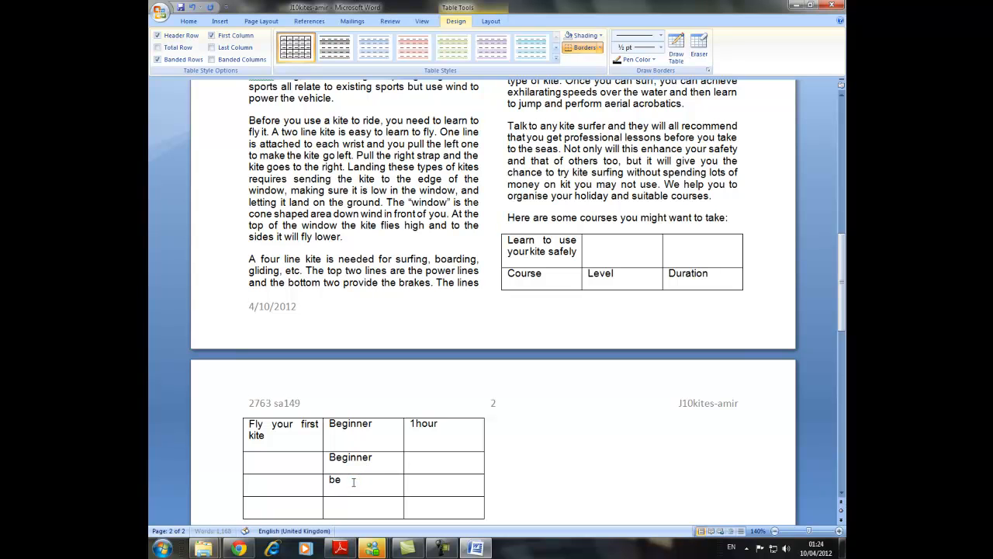
pyautogui.write('ginner')
pyautogui.press('Down')
pyautogui.write('i')
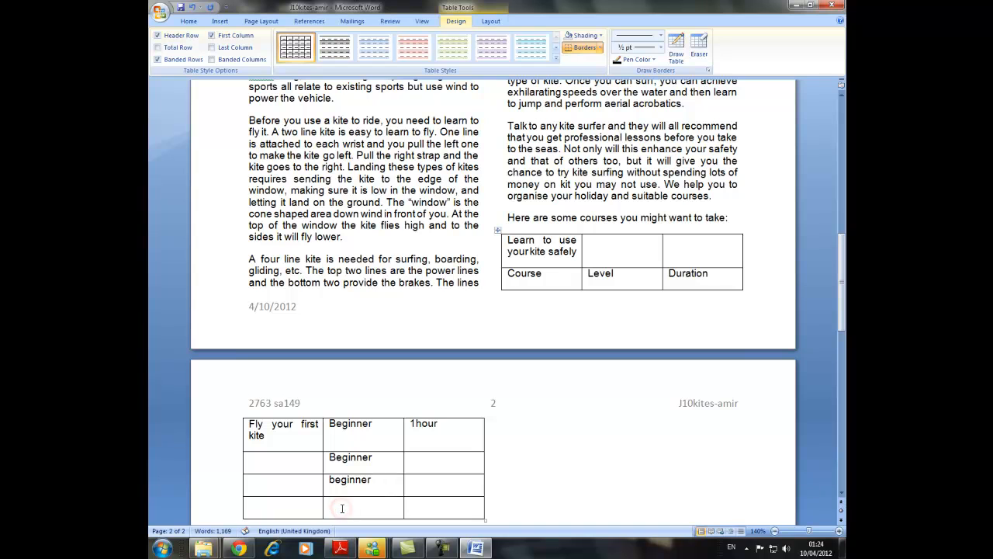
pyautogui.write('ntermediate to adu')
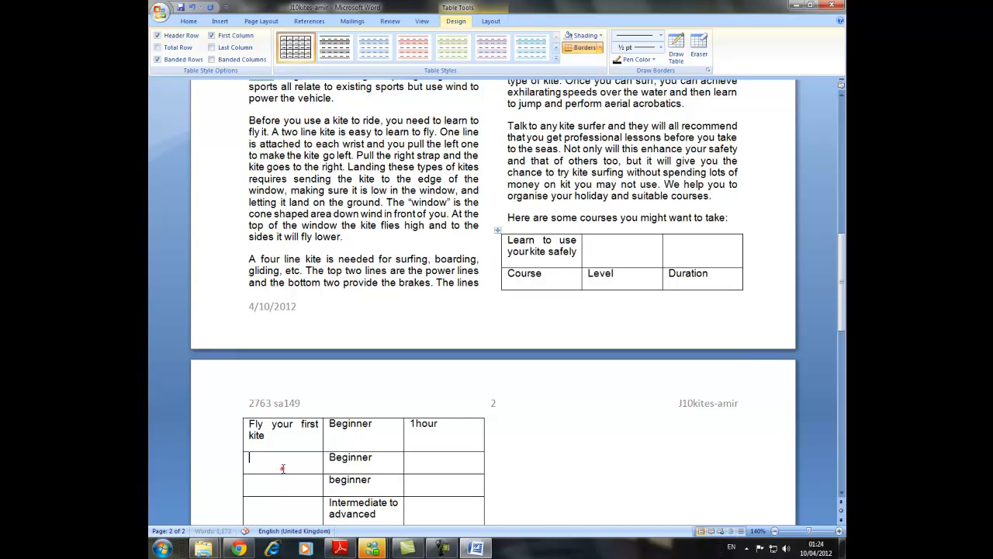
# Check the next course in the exam paper and enter "Basic kite flying" as the course in the table's fourth row.
pyautogui.click(341, 549)
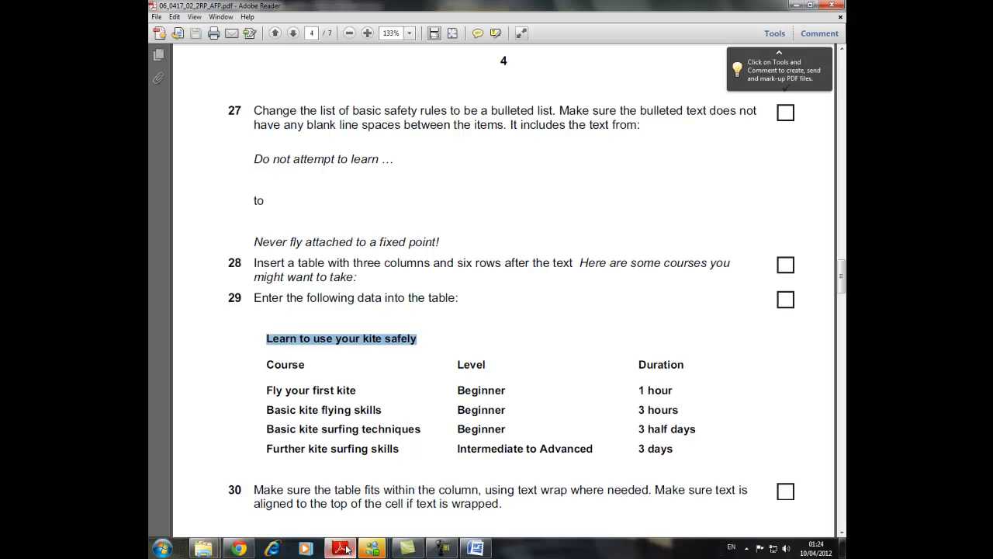
pyautogui.click(342, 549)
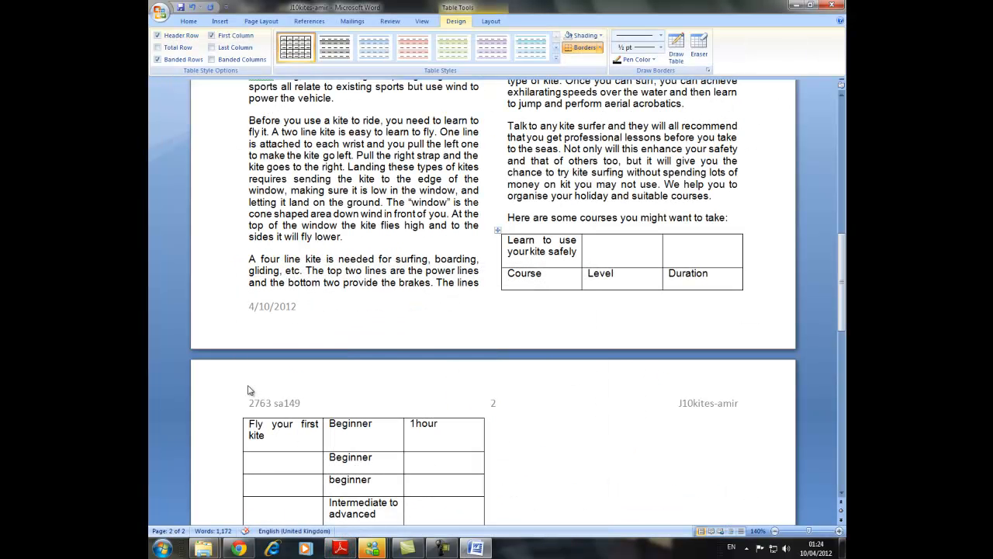
pyautogui.write('ic')
pyautogui.press('BackSpace')
pyautogui.press('BackSpace')
pyautogui.write('flying')
# Check the exam paper in Adobe Reader and enter "Basic kite surfing techniques" as the course in the table's fifth row.
pyautogui.click(264, 491)
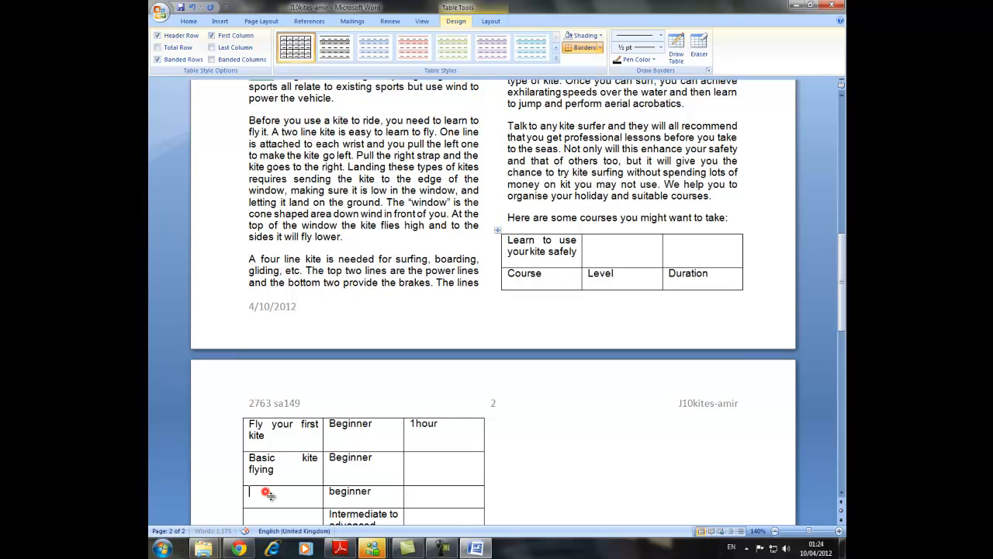
pyautogui.click(336, 548)
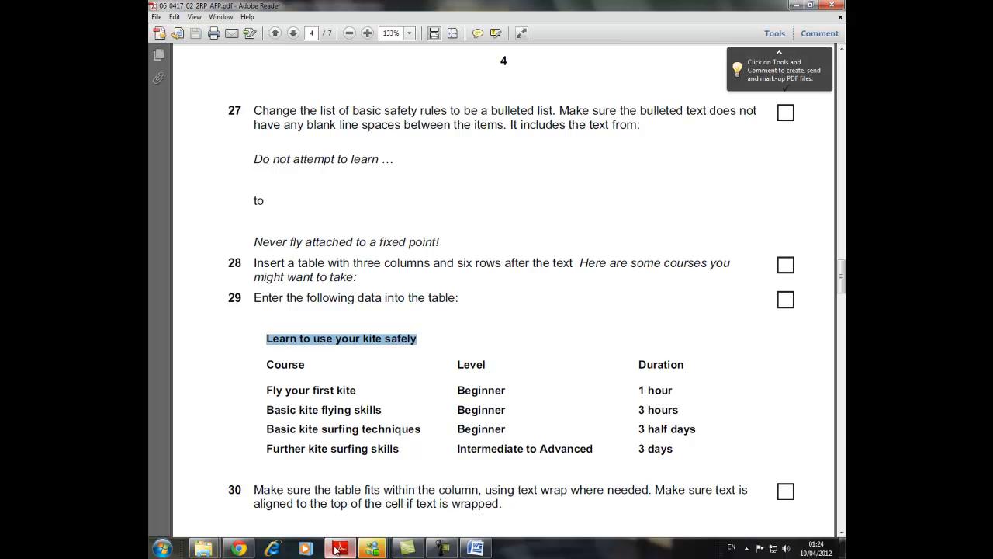
pyautogui.click(336, 548)
pyautogui.write('basic ki')
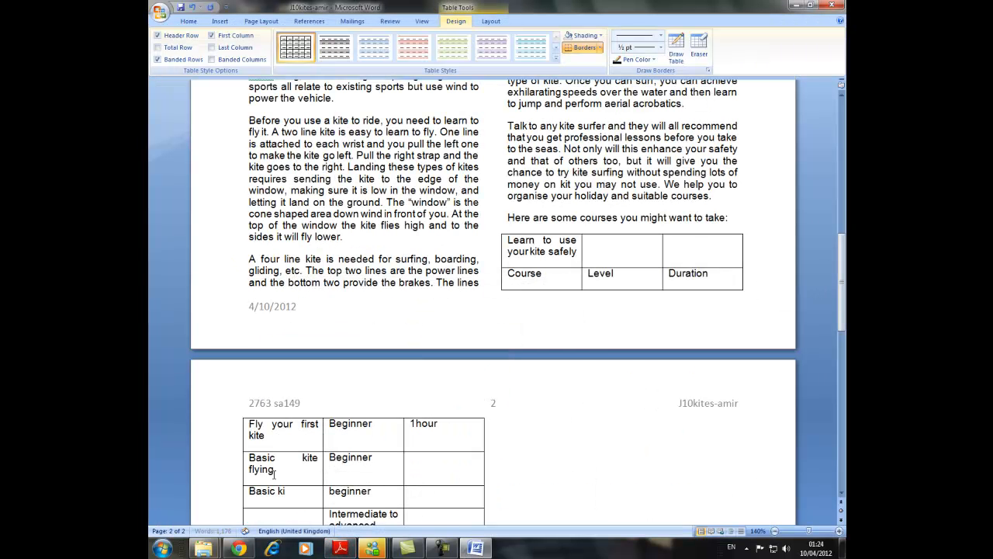
pyautogui.write('te surfing techniques')
# Check the exam paper in Adobe Reader and enter "Further kite surfing skills" as the course in the table's last row.
pyautogui.scroll(-3, 237, 442)
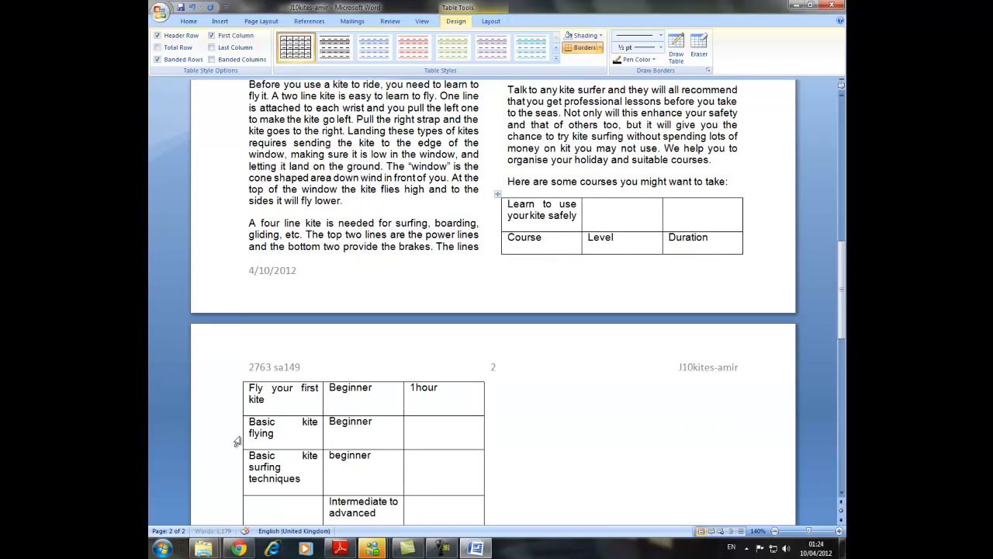
pyautogui.click(265, 432)
pyautogui.click(340, 549)
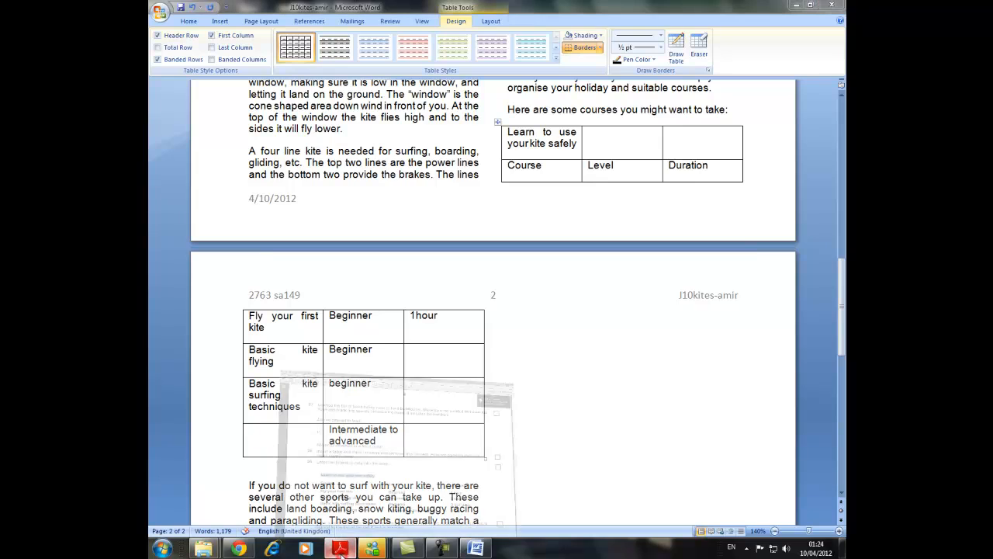
pyautogui.click(341, 549)
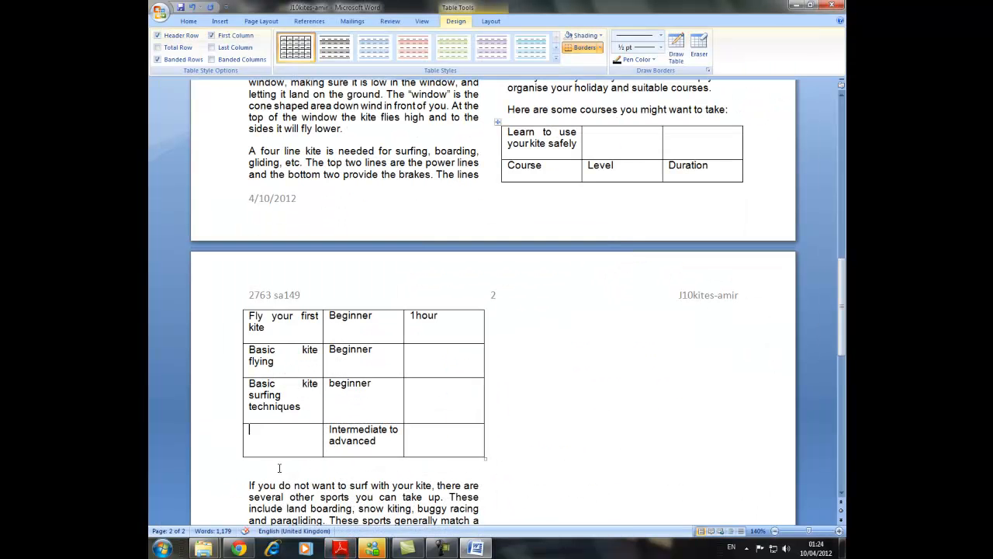
pyautogui.write('further kite surfingk')
pyautogui.press('BackSpace')
pyautogui.write('skills')
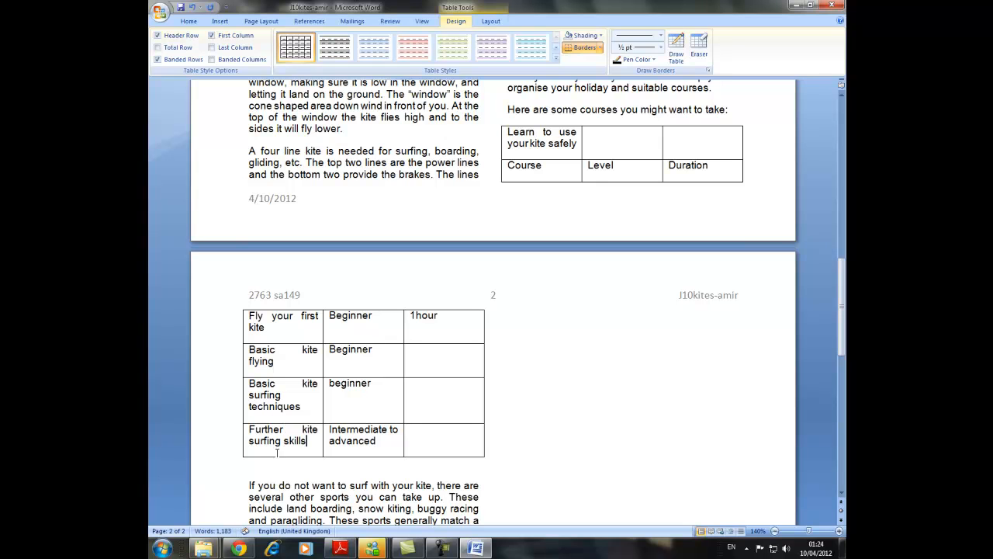
# Check the durations in the Adobe Reader exam paper and fill the last three Duration cells with "3hours", "3half day" and "3days".
pyautogui.click(436, 365)
pyautogui.click(342, 551)
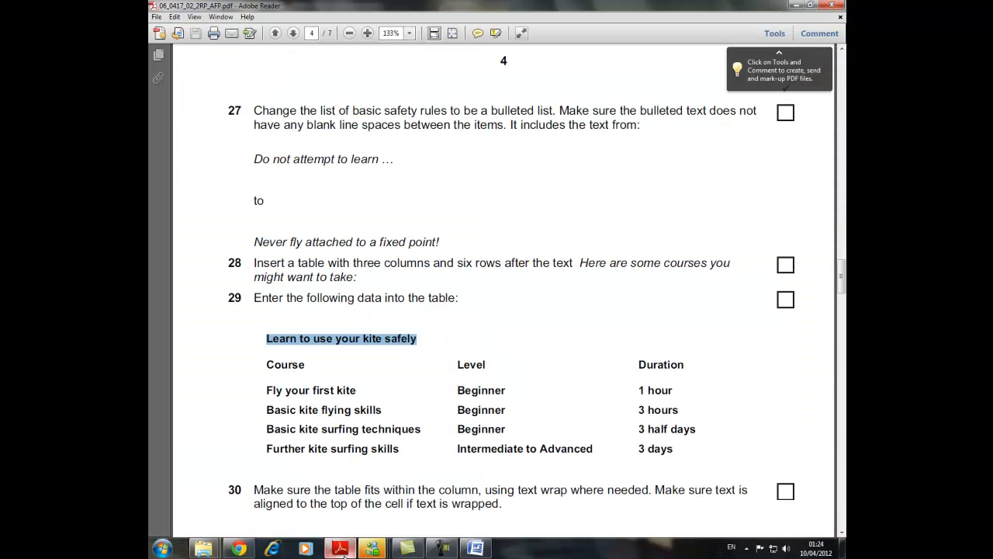
pyautogui.click(341, 550)
pyautogui.write('3hours')
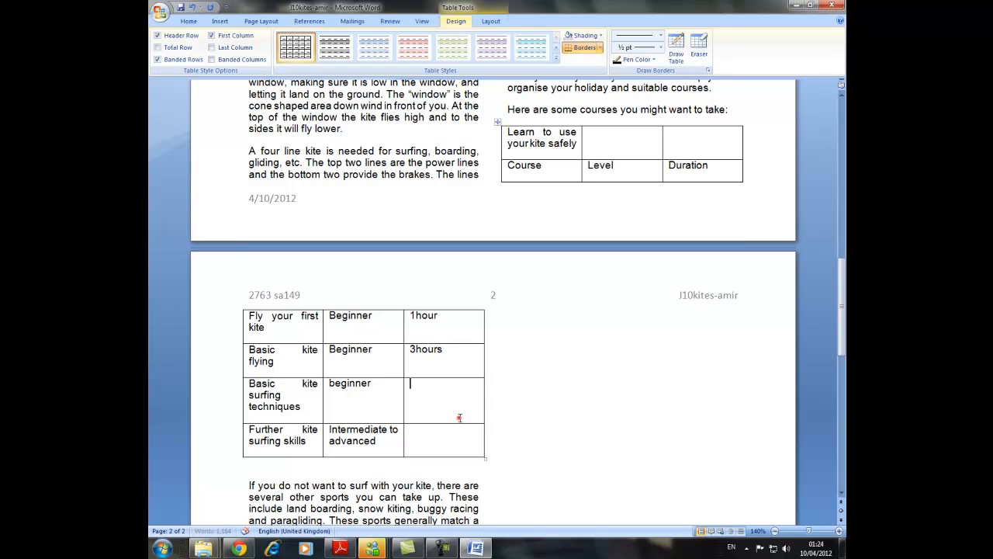
pyautogui.write('3half day')
pyautogui.click(452, 448)
pyautogui.write('3days')
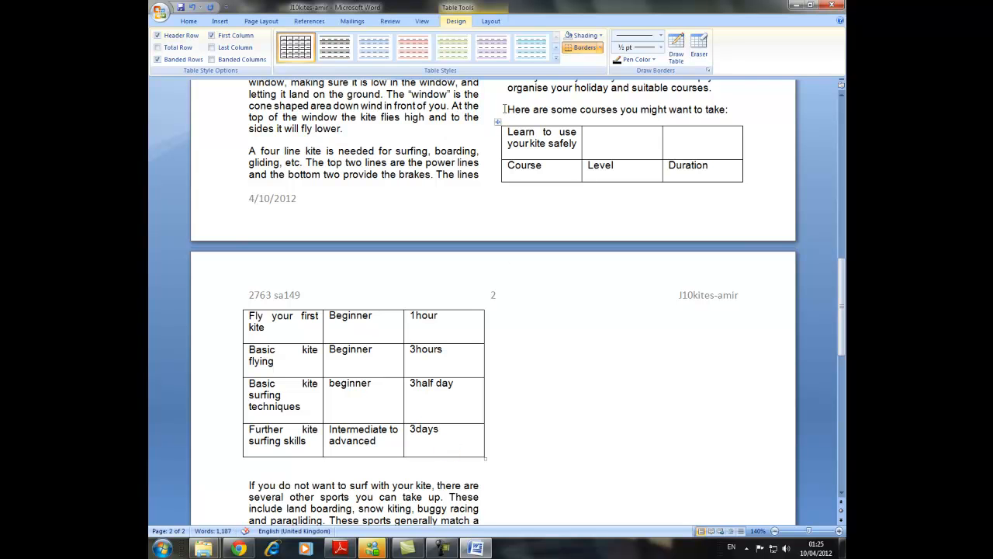
# Insert two blank lines after "Here are some courses you might want to take:" to move the whole table onto page 2.
pyautogui.click(606, 115)
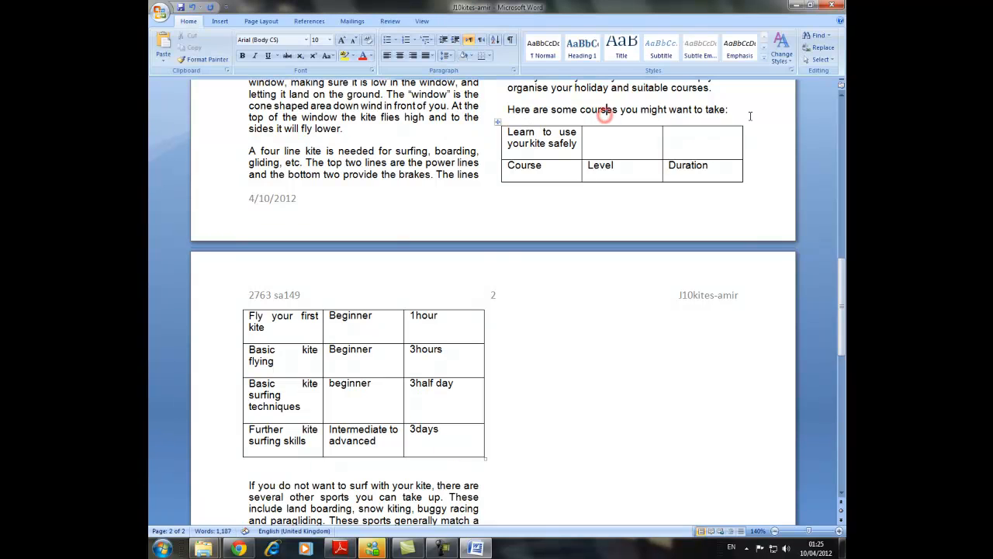
pyautogui.click(749, 115)
pyautogui.press('Return')
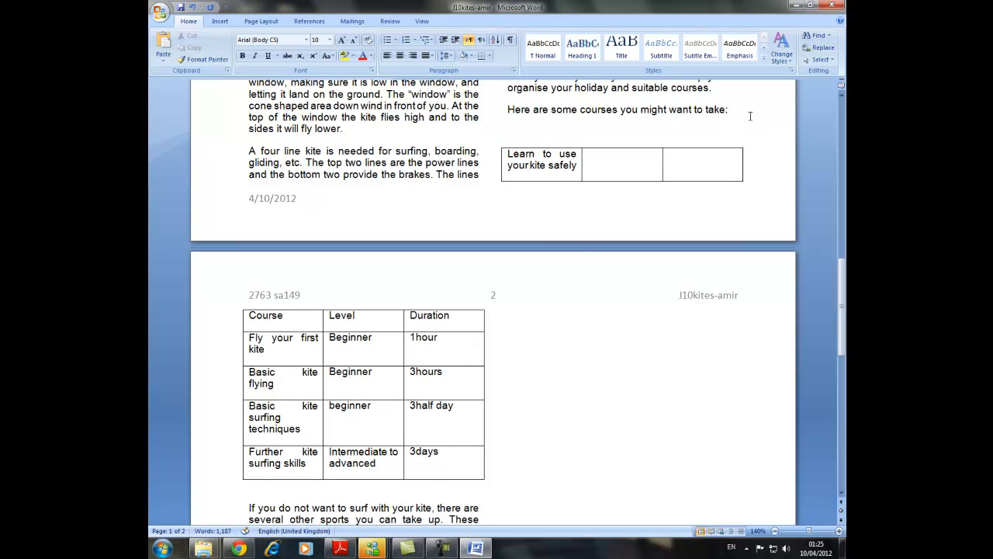
pyautogui.press('Return')
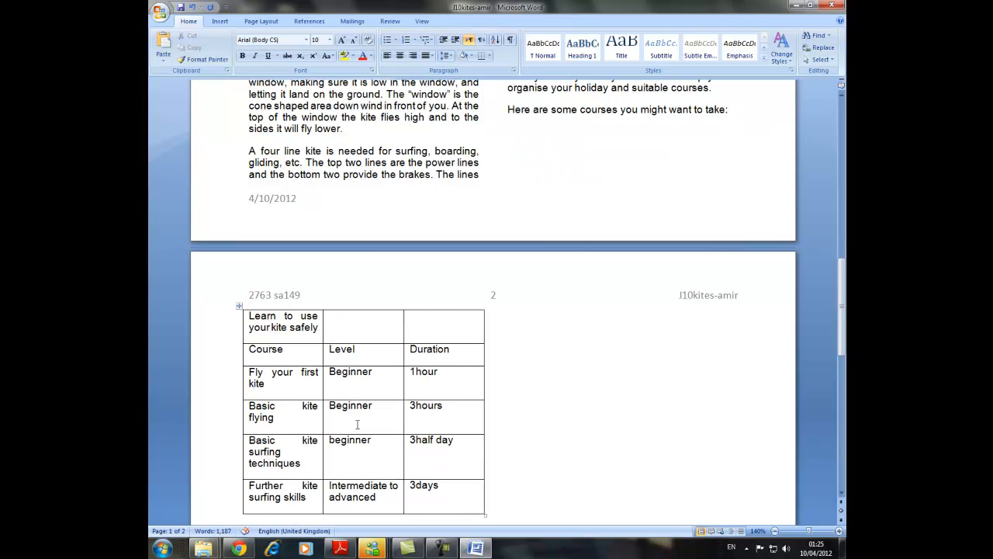
pyautogui.scroll(-1, 340, 365)
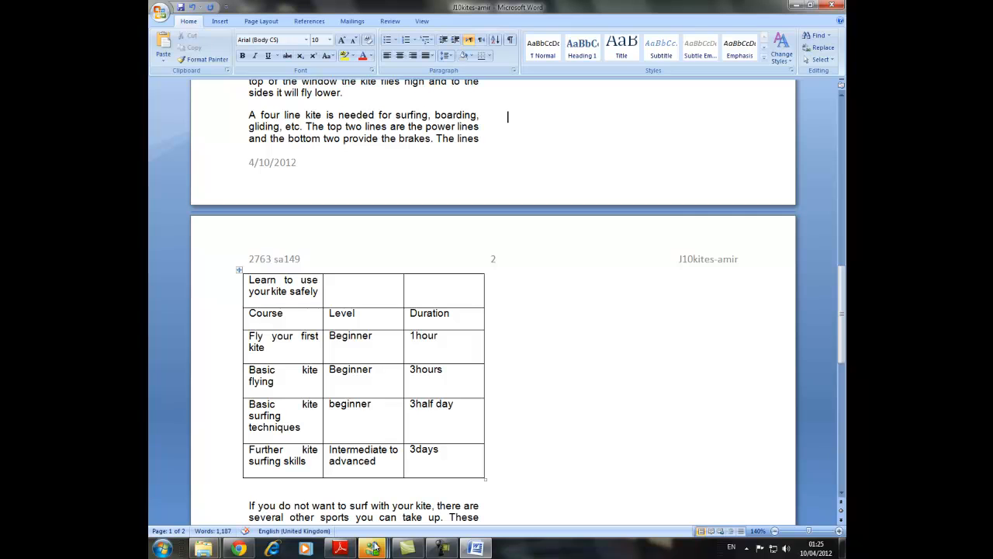
# Read tasks 30 and 31 in the Adobe Reader exam paper, and centre and underline the text in the Word table's top two rows.
pyautogui.click(340, 547)
pyautogui.scroll(-1, 309, 484)
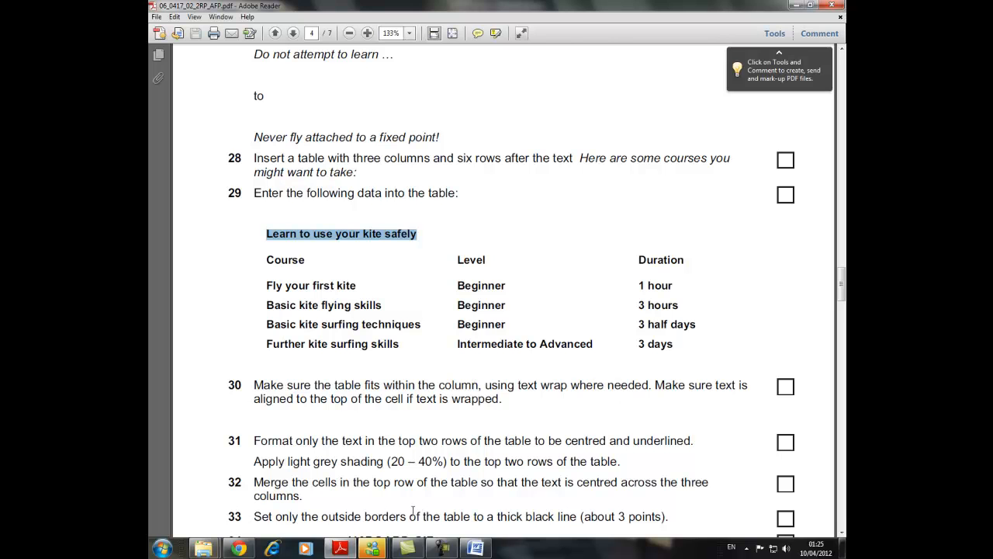
pyautogui.click(476, 548)
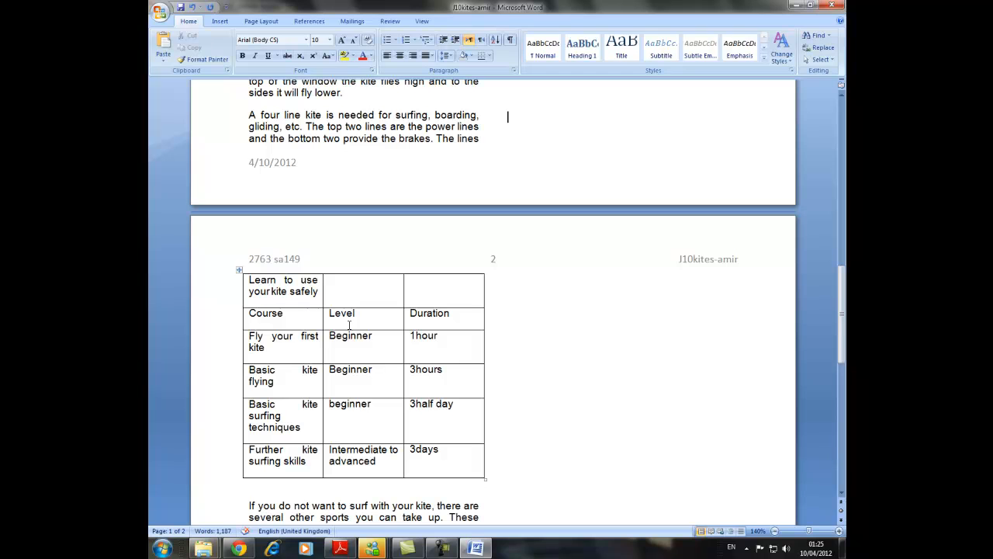
pyautogui.click(340, 548)
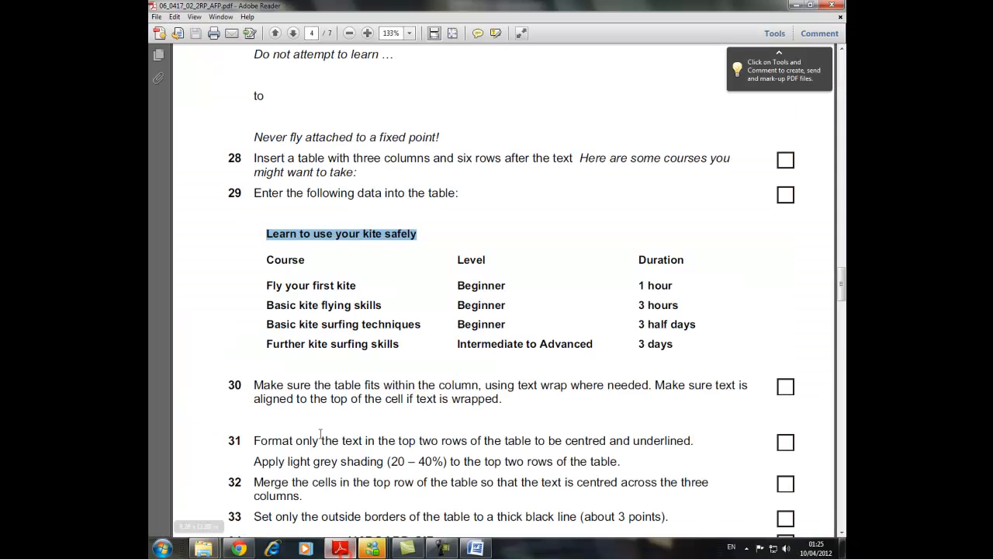
pyautogui.scroll(-2, 278, 405)
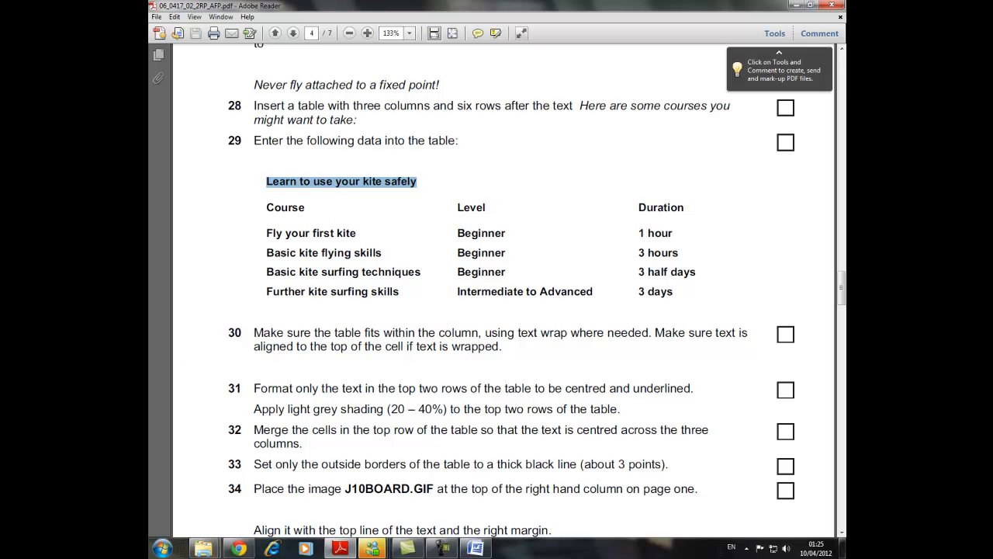
pyautogui.click(476, 548)
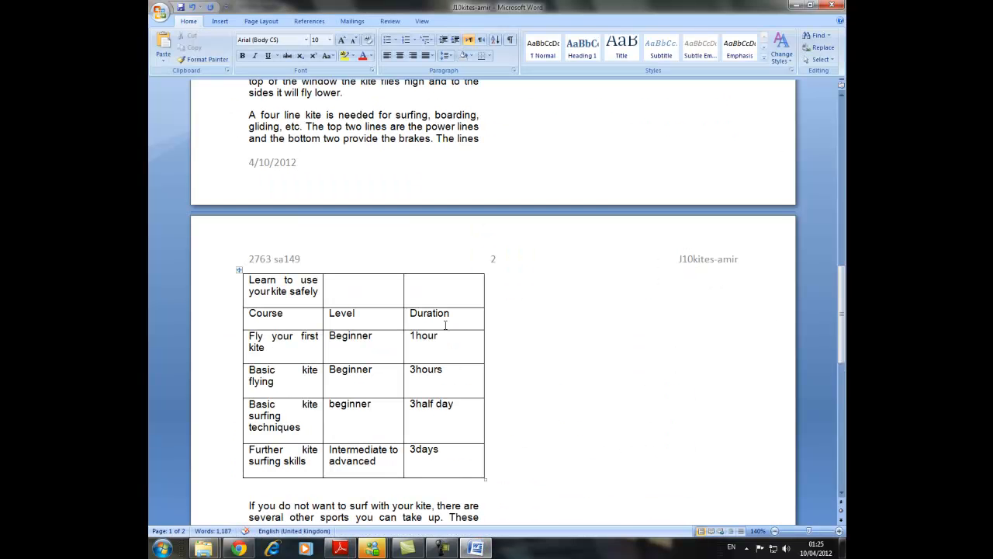
pyautogui.moveTo(461, 322); pyautogui.dragTo(269, 293)
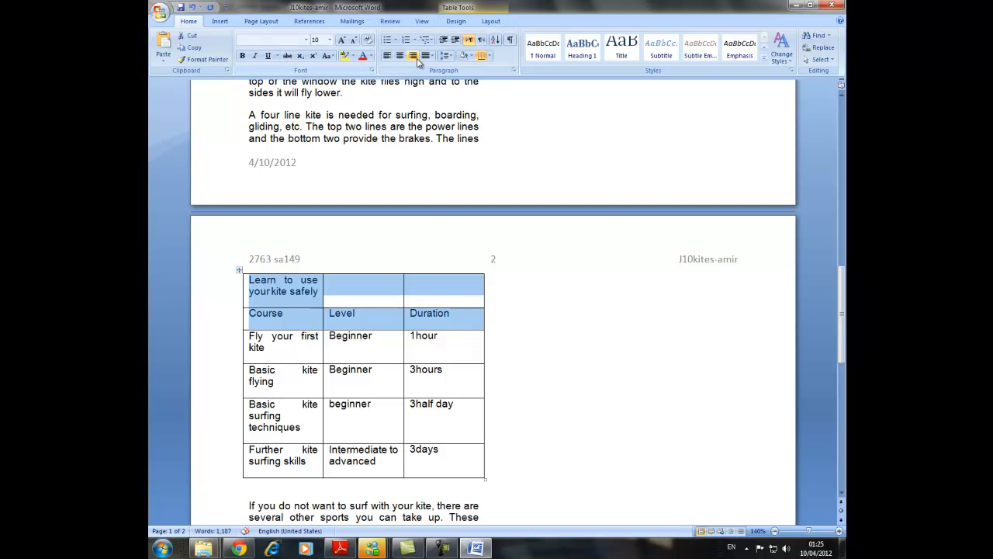
pyautogui.click(400, 56)
pyautogui.click(268, 56)
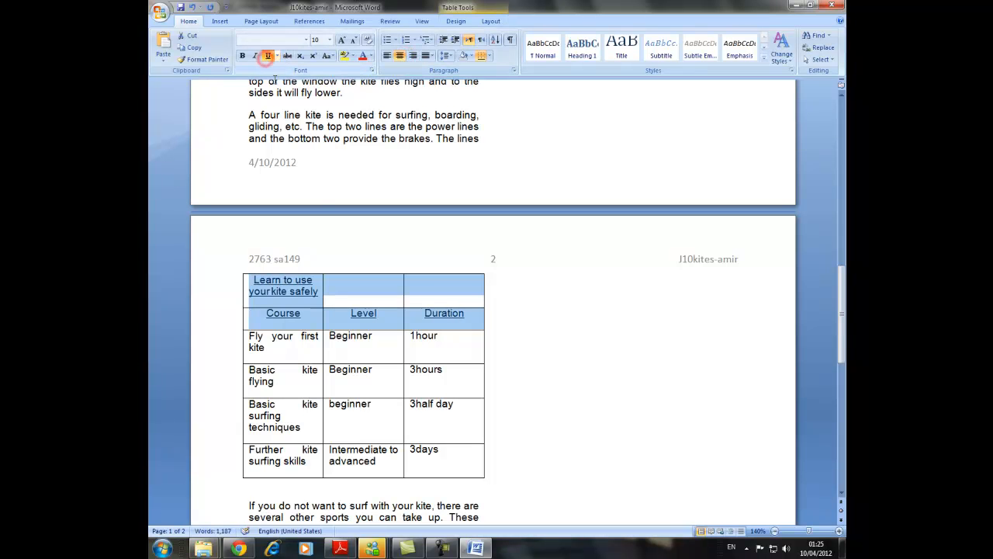
# Check task 32 in the Adobe Reader exam paper and merge the three cells of the Word table's top row.
pyautogui.click(340, 548)
pyautogui.scroll(-1, 313, 448)
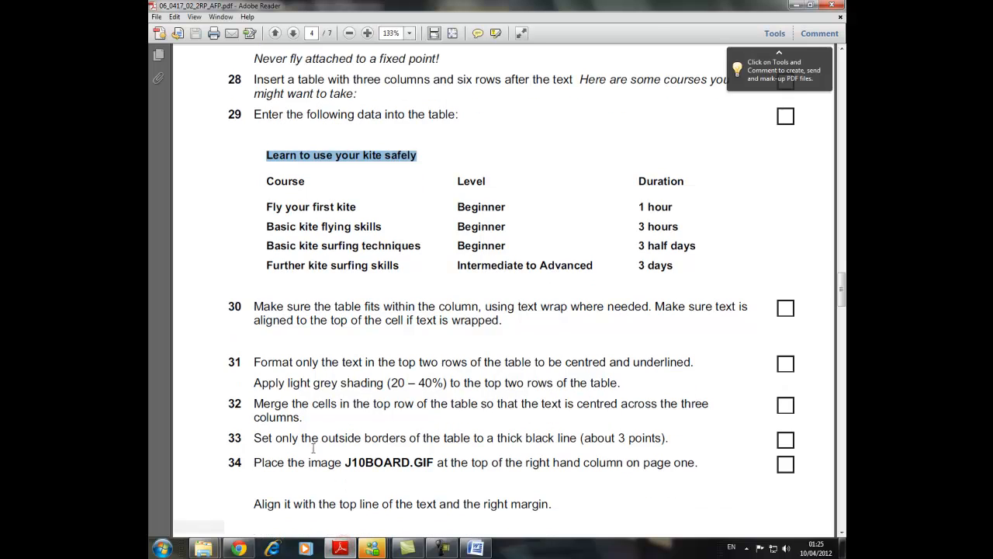
pyautogui.moveTo(303, 417); pyautogui.dragTo(252, 398)
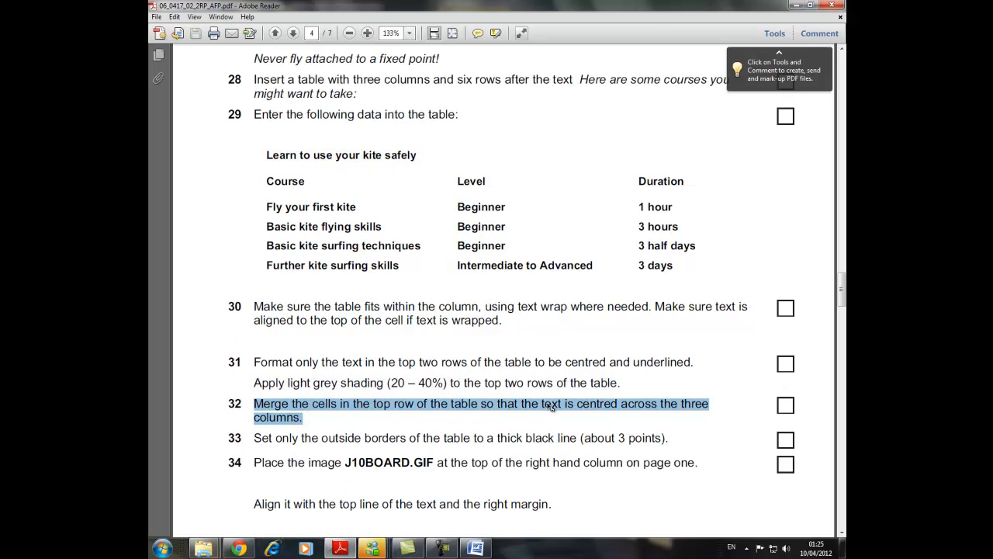
pyautogui.click(476, 549)
pyautogui.click(508, 337)
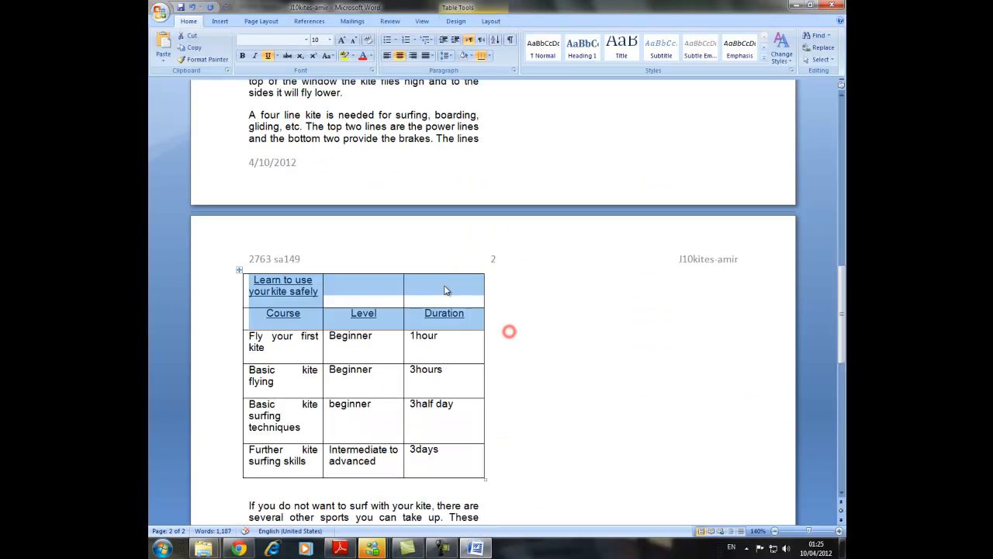
pyautogui.click(445, 285)
pyautogui.moveTo(463, 293); pyautogui.dragTo(288, 291)
pyautogui.rightClick(287, 287)
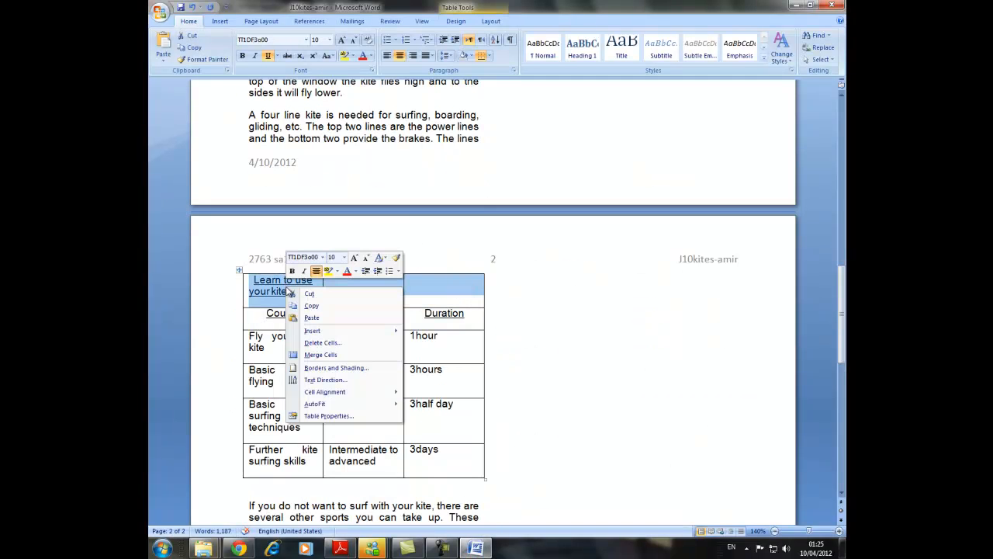
pyautogui.click(321, 355)
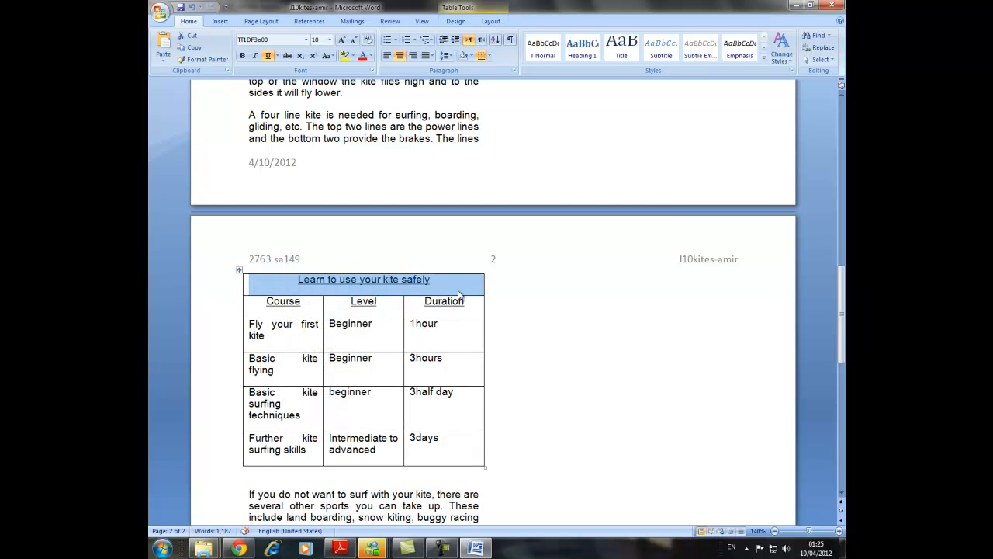
# Read task 33 in the Adobe Reader exam paper and open the Borders and Shading settings for the whole Word table.
pyautogui.click(339, 549)
pyautogui.scroll(-1, 304, 406)
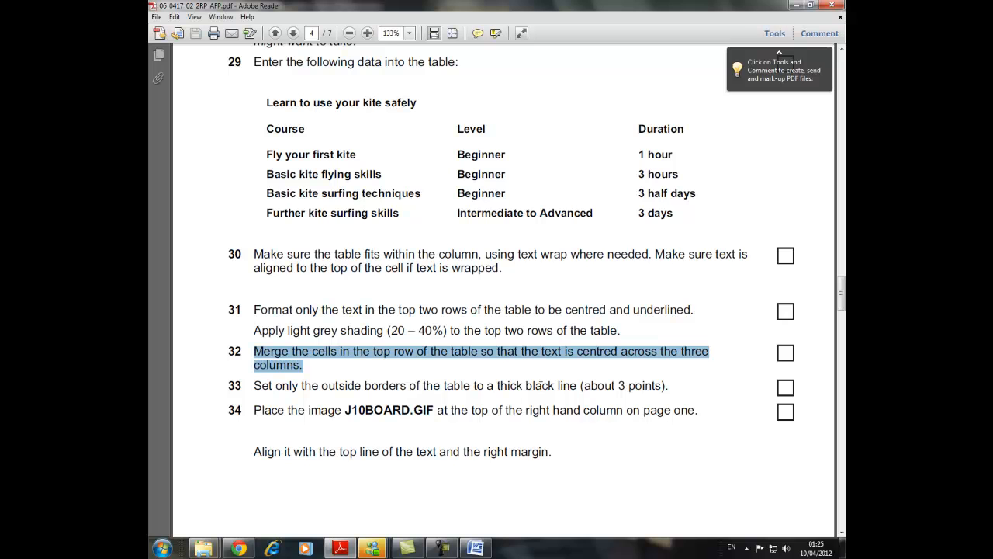
pyautogui.click(476, 549)
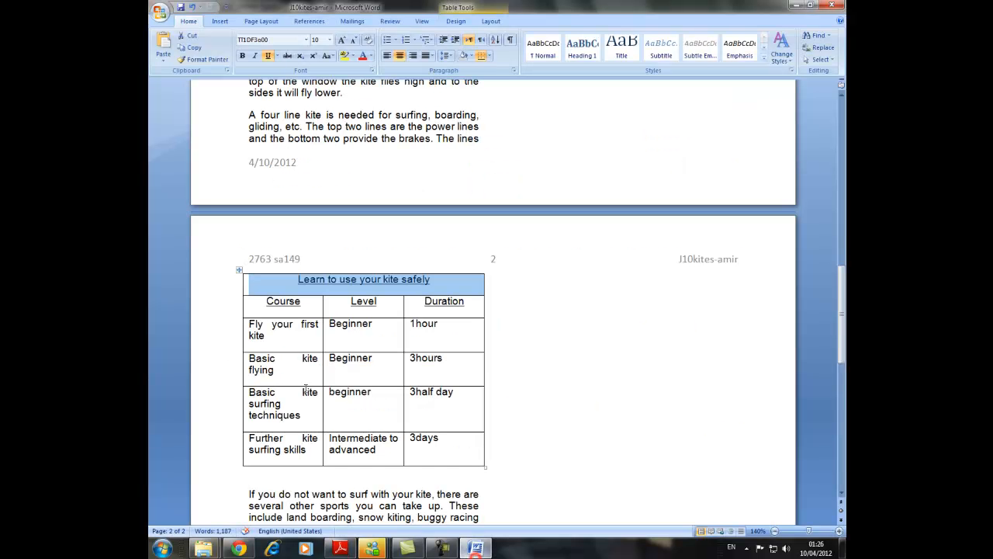
pyautogui.click(239, 275)
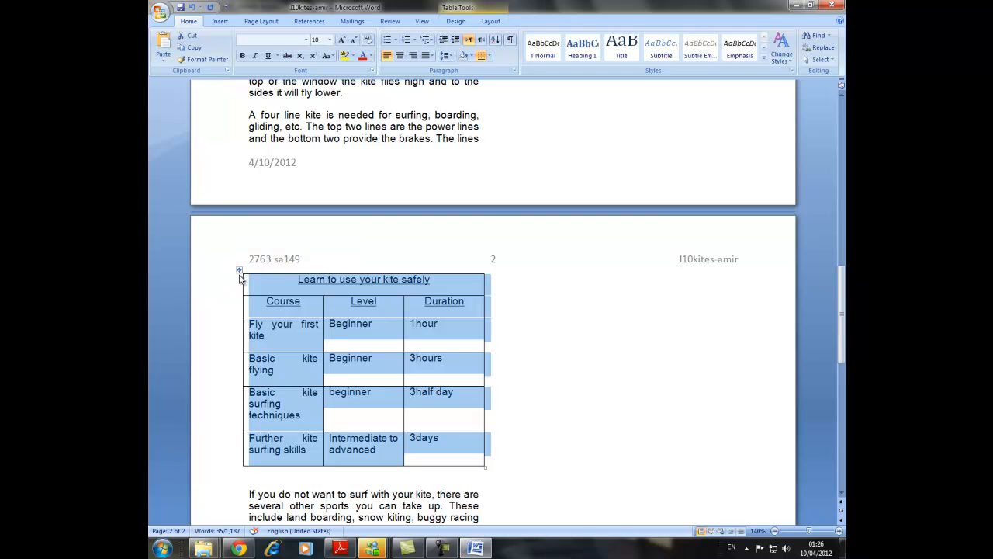
pyautogui.rightClick(241, 278)
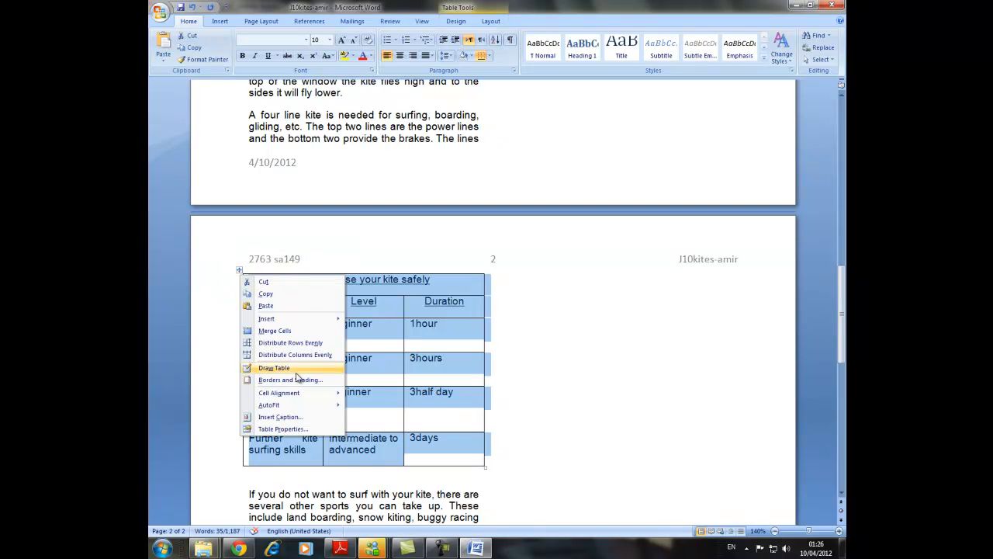
pyautogui.click(326, 380)
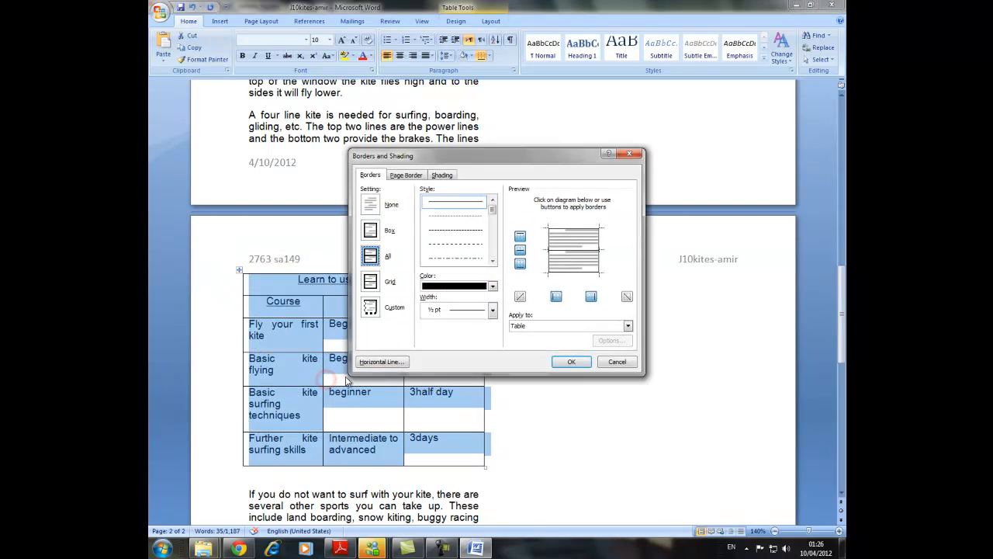